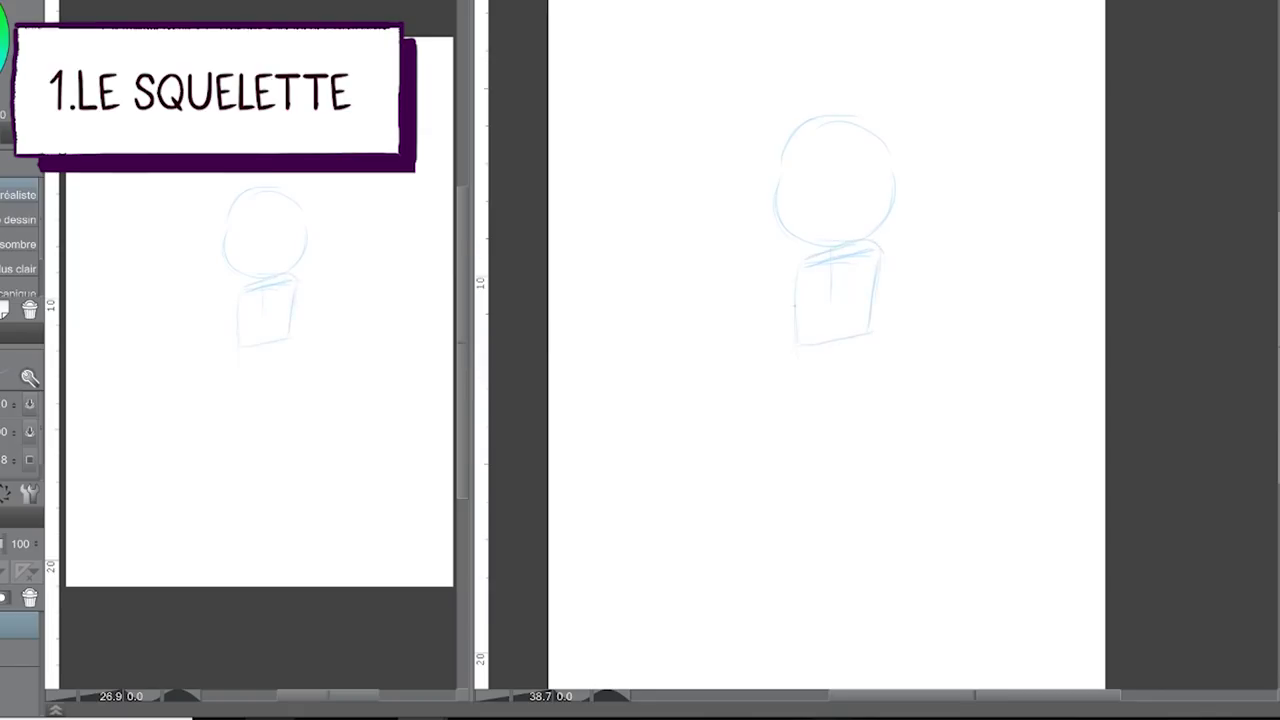
Draw the light blue upper arm and forearm, redoing the overshooting arm stroke.
left_click_drag(882, 252, 892, 345)
key("ctrl+z")
left_click_drag(898, 264, 930, 294)
left_click_drag(893, 334, 920, 405)
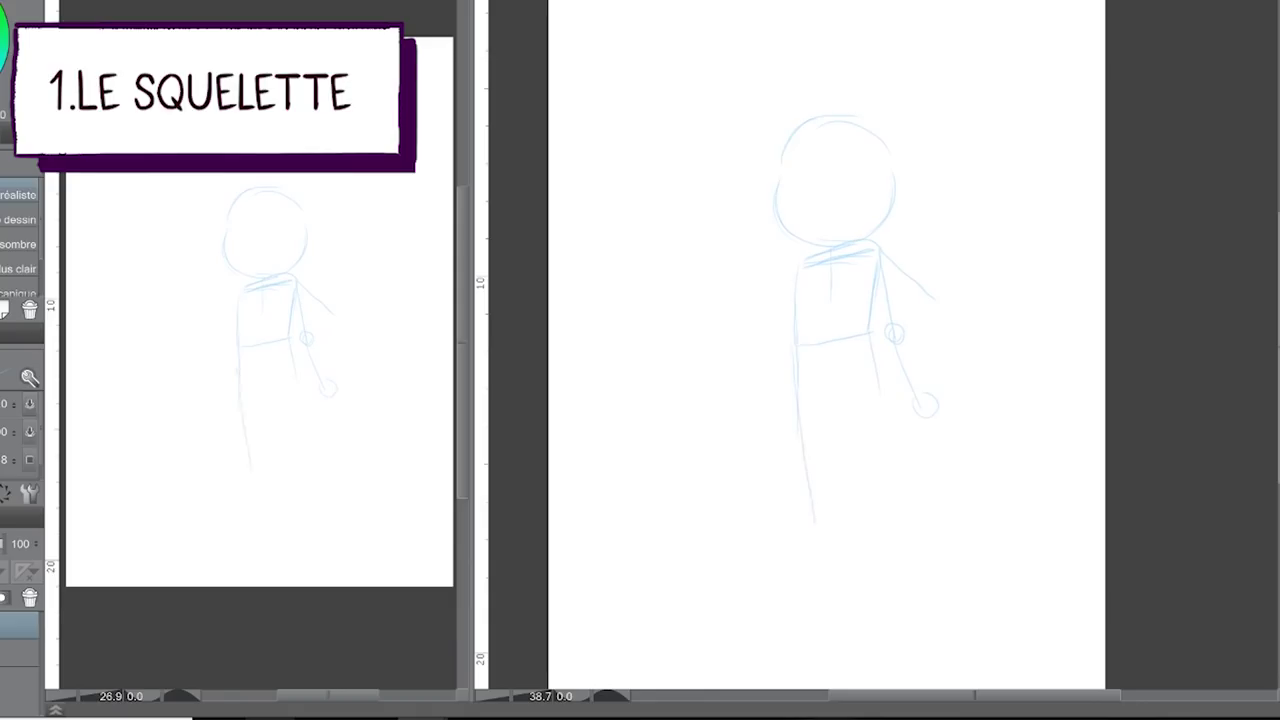
Add both leg lines, a knee joint circle, and the oval bag beside the legs.
left_click_drag(797, 350, 787, 541)
left_click_drag(868, 380, 876, 560)
left_click_drag(808, 384, 785, 575)
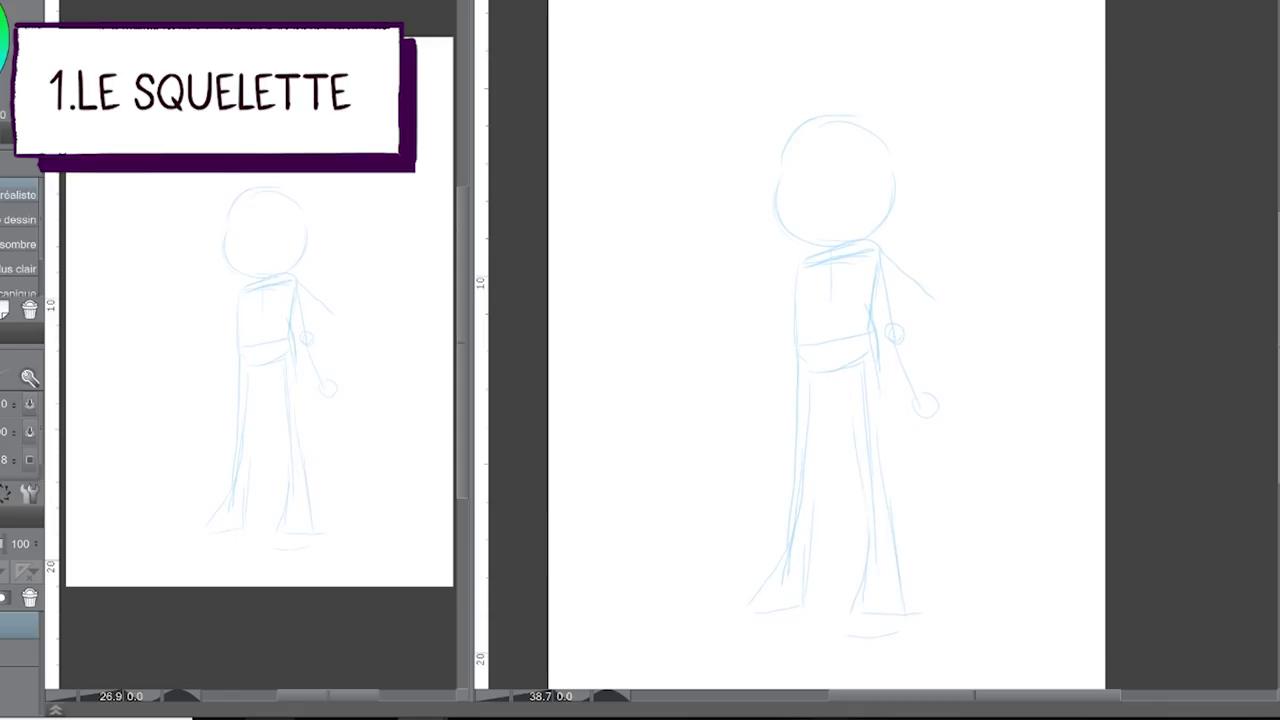
left_click_drag(862, 453, 805, 441)
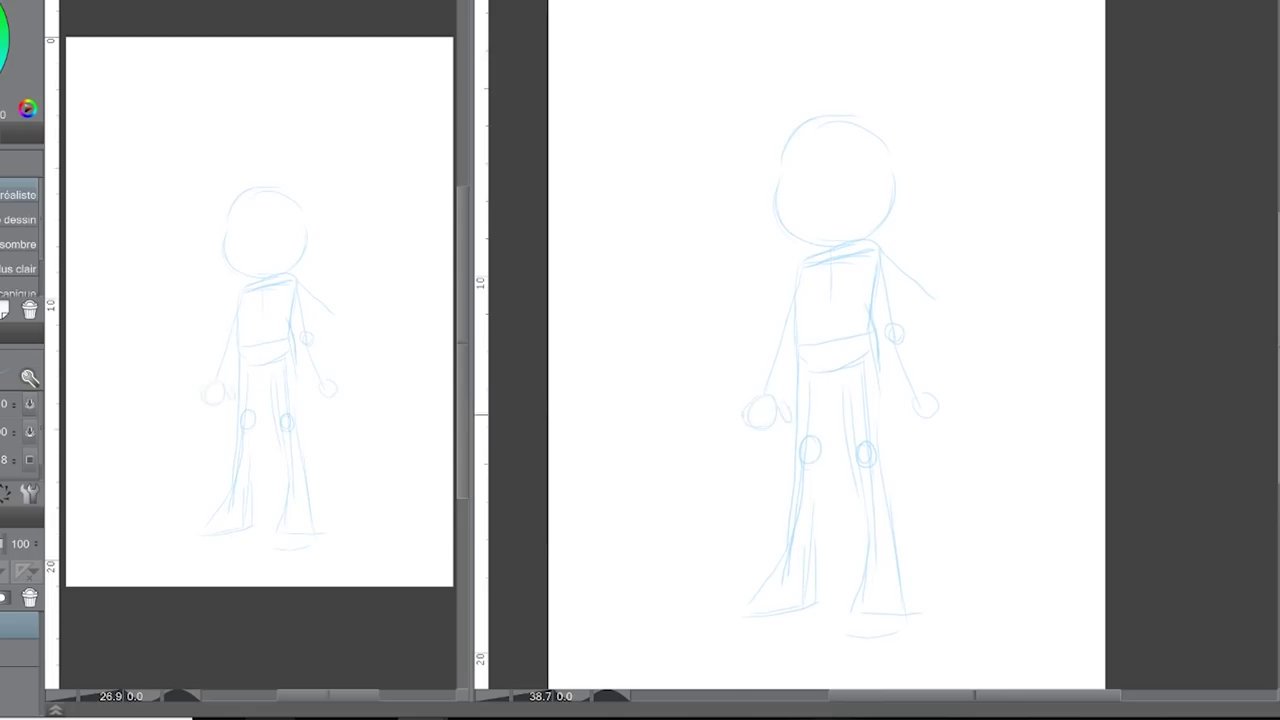
left_click_drag(734, 452, 762, 540)
left_click_drag(722, 452, 776, 548)
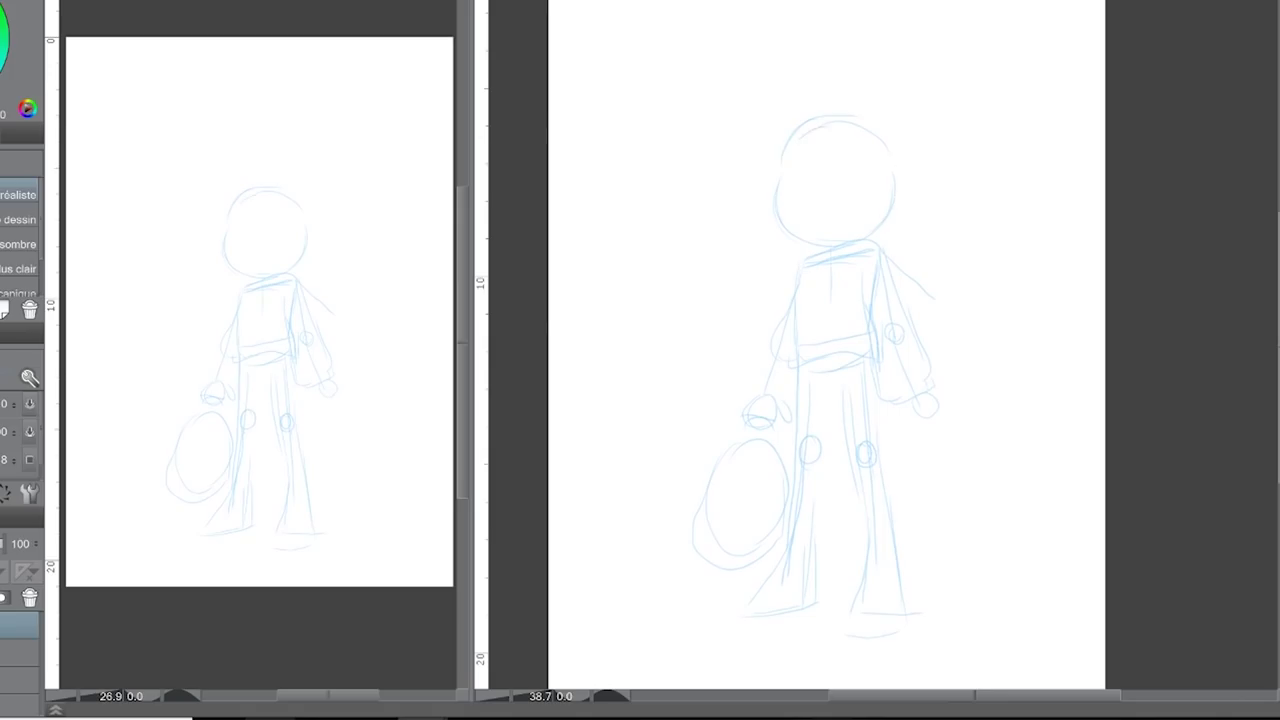
Undo the stray stroke, then draw a darker blue head outline with the pen brush.
key("ctrl+z")
key("p")
left_click_drag(860, 130, 850, 195)
key("ctrl+z")
mouse_move(822, 121)
left_mouse_down()
mouse_move(781, 175)
mouse_move(792, 240)
mouse_move(872, 242)
mouse_move(895, 165)
left_mouse_up()
mouse_move(800, 130)
left_mouse_down()
mouse_move(866, 126)
mouse_move(890, 218)
left_mouse_up()
Outline the torso from neck to waist and the left leg with its knee oval.
left_click_drag(806, 268, 880, 246)
key("ctrl+z")
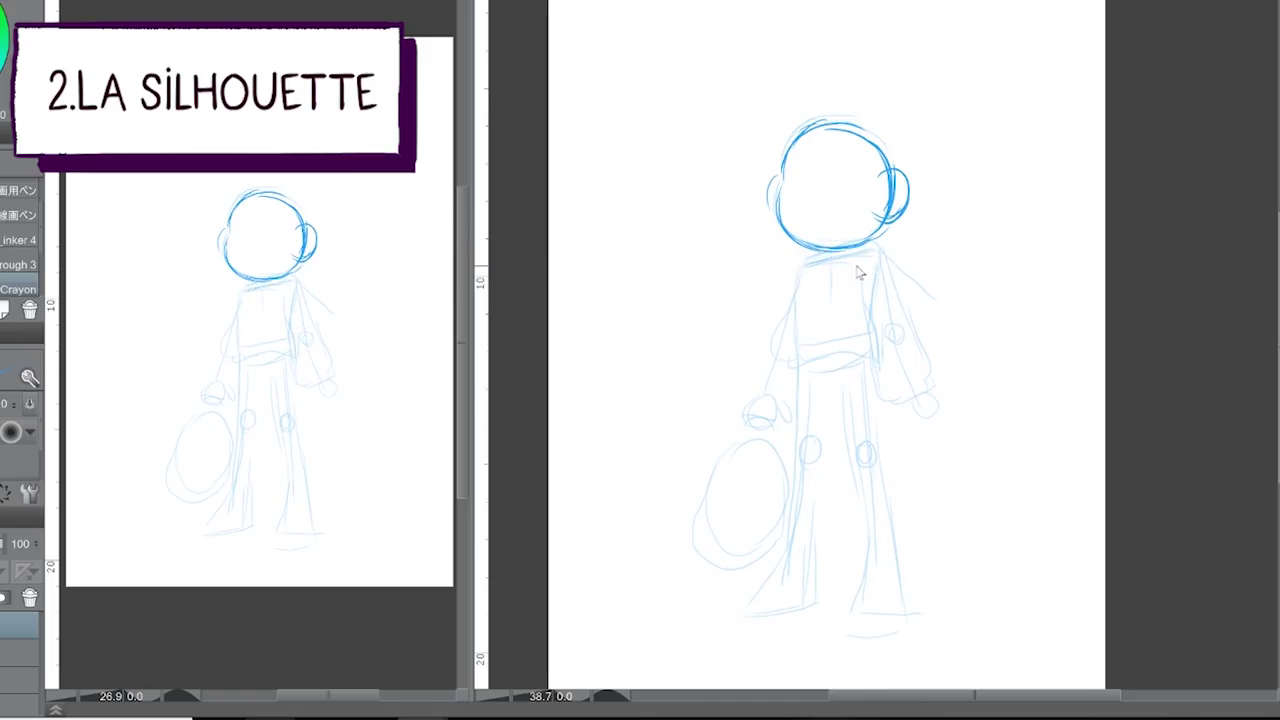
mouse_move(803, 265)
left_mouse_down()
mouse_move(785, 364)
mouse_move(880, 362)
mouse_move(886, 282)
mouse_move(805, 268)
mouse_move(882, 298)
left_mouse_up()
mouse_move(795, 358)
left_mouse_down()
mouse_move(800, 448)
mouse_move(830, 380)
mouse_move(828, 464)
mouse_move(792, 556)
left_mouse_up()
key("ctrl+z")
mouse_move(796, 458)
left_mouse_down()
mouse_move(788, 556)
mouse_move(752, 606)
mouse_move(820, 600)
mouse_move(830, 520)
mouse_move(830, 604)
left_mouse_up()
left_click_drag(813, 532, 808, 536)
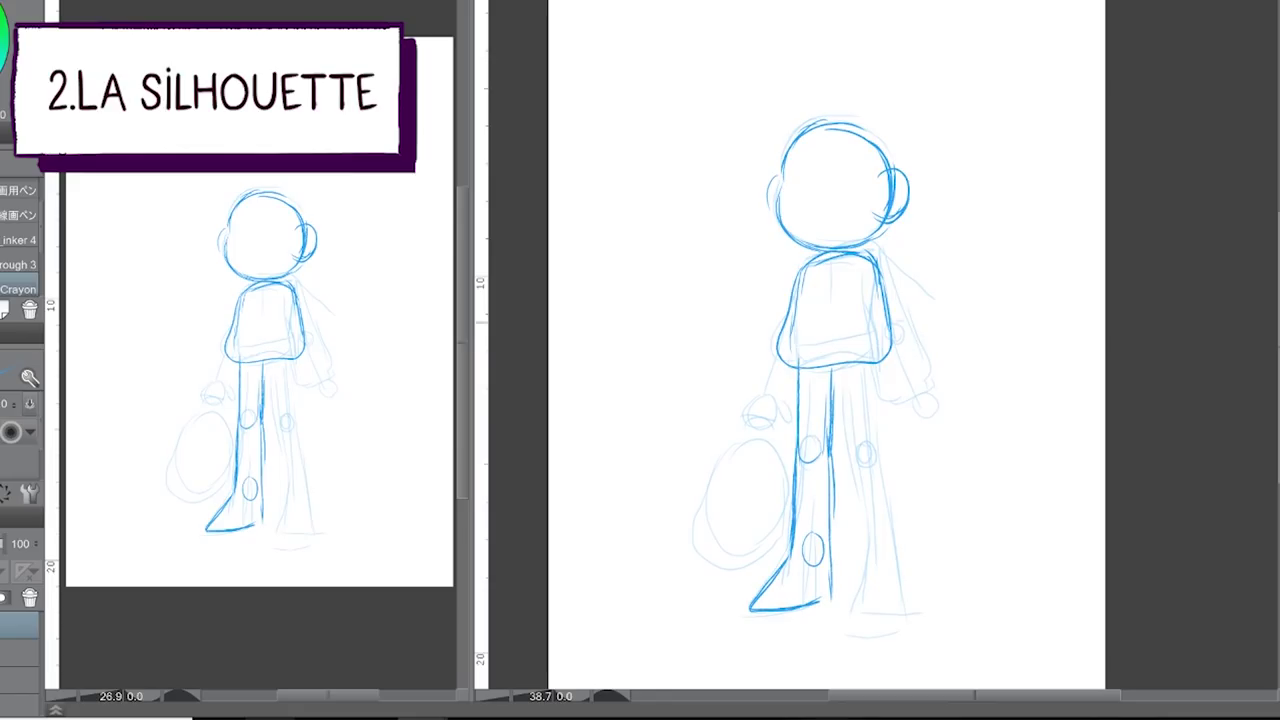
Outline the right leg with its knee oval, down to the foot.
left_click_drag(842, 368, 854, 456)
left_click_drag(876, 366, 906, 570)
mouse_move(846, 440)
left_mouse_down()
mouse_move(864, 520)
mouse_move(866, 584)
mouse_move(852, 608)
left_mouse_up()
left_click_drag(884, 540, 882, 544)
mouse_move(904, 546)
left_mouse_down()
mouse_move(912, 606)
mouse_move(896, 620)
left_mouse_up()
mouse_move(860, 584)
left_mouse_down()
mouse_move(842, 610)
mouse_move(906, 620)
mouse_move(920, 580)
left_mouse_up()
Outline both arms, the right sleeve cuff, and a fingered right hand.
mouse_move(876, 258)
left_mouse_down()
mouse_move(916, 352)
mouse_move(878, 330)
left_mouse_up()
mouse_move(860, 278)
left_mouse_down()
mouse_move(870, 344)
mouse_move(900, 396)
mouse_move(905, 310)
mouse_move(922, 354)
left_mouse_up()
mouse_move(898, 400)
left_mouse_down()
mouse_move(936, 376)
mouse_move(944, 408)
left_mouse_up()
left_click_drag(904, 396, 926, 430)
mouse_move(928, 418)
left_mouse_down()
mouse_move(942, 428)
mouse_move(958, 414)
left_mouse_up()
mouse_move(800, 266)
left_mouse_down()
mouse_move(752, 380)
mouse_move(790, 394)
left_mouse_up()
mouse_move(898, 402)
left_mouse_down()
mouse_move(930, 436)
mouse_move(958, 418)
left_mouse_up()
left_click_drag(926, 376, 954, 410)
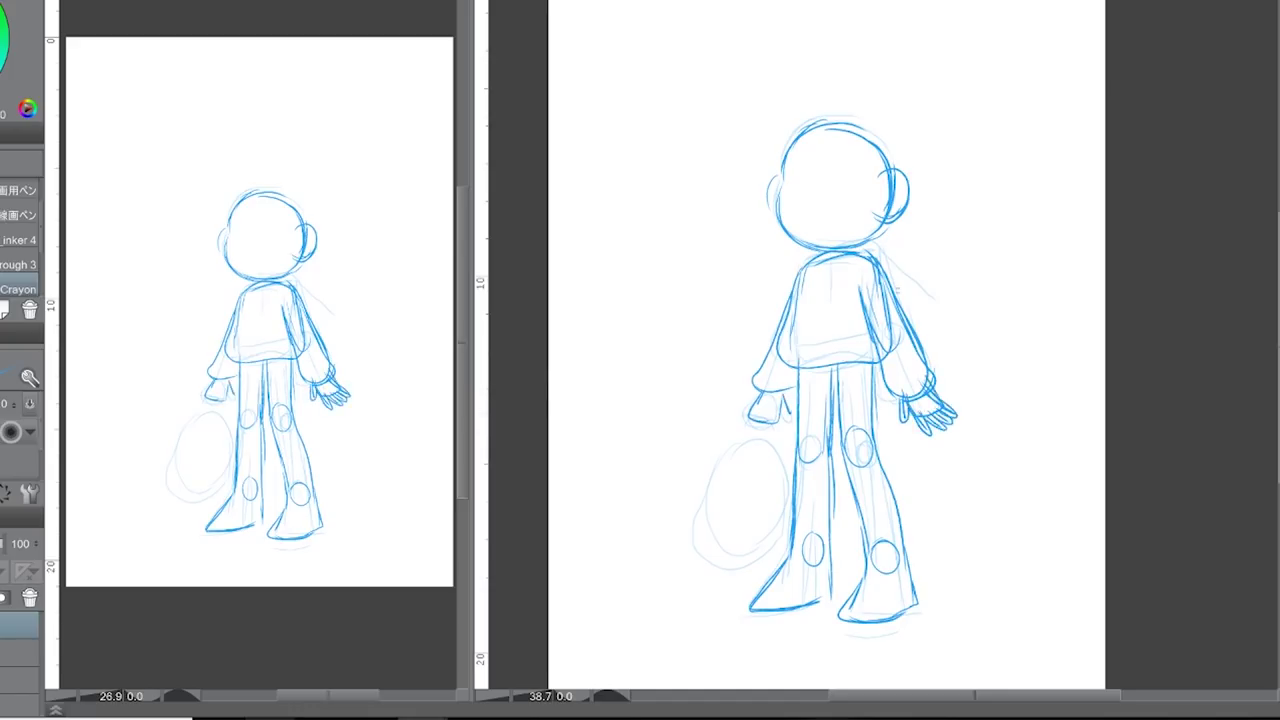
Sketch long hair across the top and down both sides, with round pieces beside the head.
left_click_drag(769, 222, 740, 338)
left_click_drag(752, 288, 760, 348)
left_click_drag(914, 284, 936, 330)
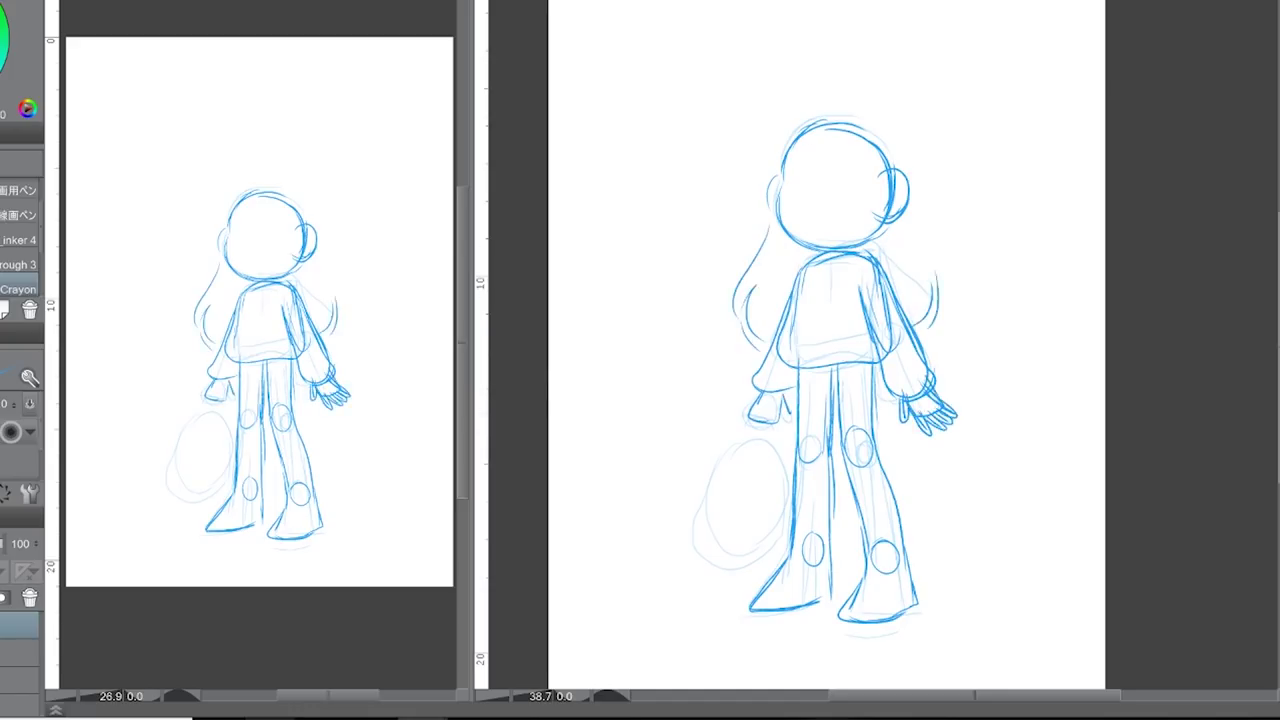
left_click_drag(782, 122, 762, 150)
mouse_move(788, 128)
left_mouse_down()
mouse_move(824, 156)
mouse_move(810, 108)
mouse_move(870, 122)
left_mouse_up()
mouse_move(852, 116)
left_mouse_down()
mouse_move(920, 150)
mouse_move(950, 306)
left_mouse_up()
left_click_drag(896, 176, 912, 226)
mouse_move(882, 174)
left_mouse_down()
mouse_move(864, 228)
mouse_move(894, 192)
left_mouse_up()
left_click_drag(864, 142, 878, 176)
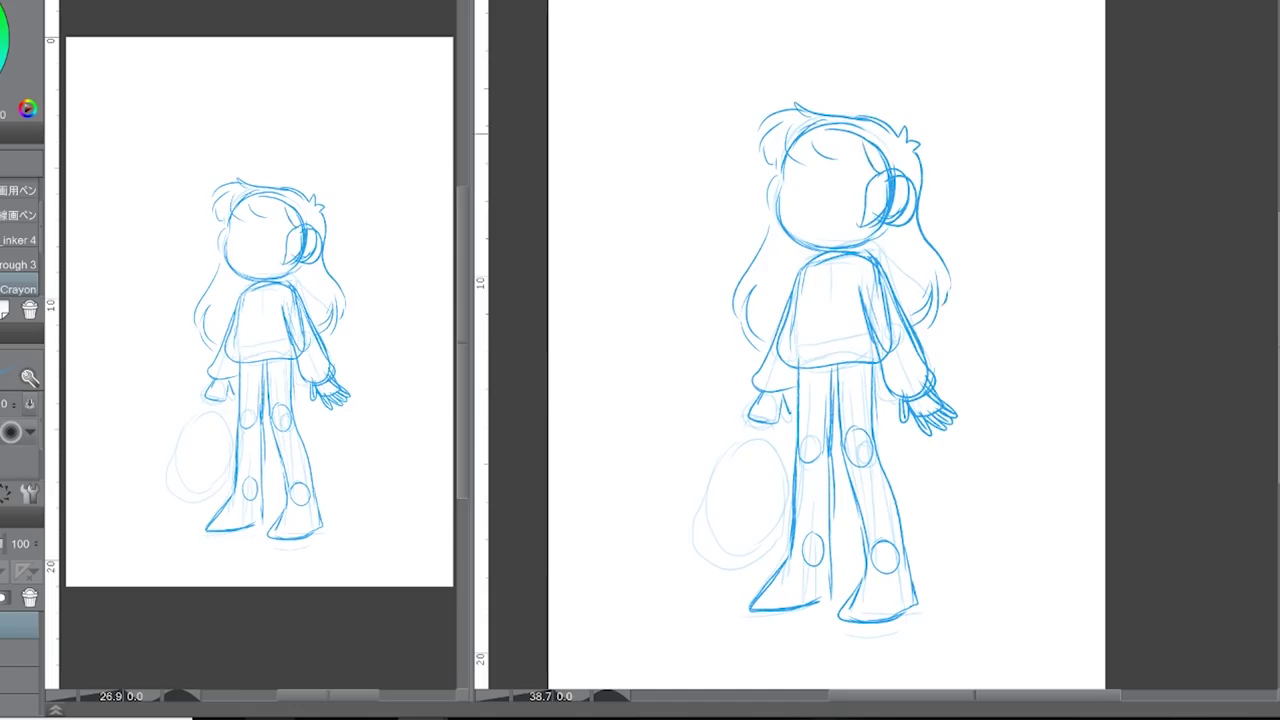
left_click_drag(774, 178, 757, 236)
left_click_drag(836, 140, 819, 168)
Add a face centre guide, round glasses-like eyes, and the bag outline beside the legs.
mouse_move(822, 156)
left_mouse_down()
mouse_move(815, 246)
mouse_move(855, 256)
left_mouse_up()
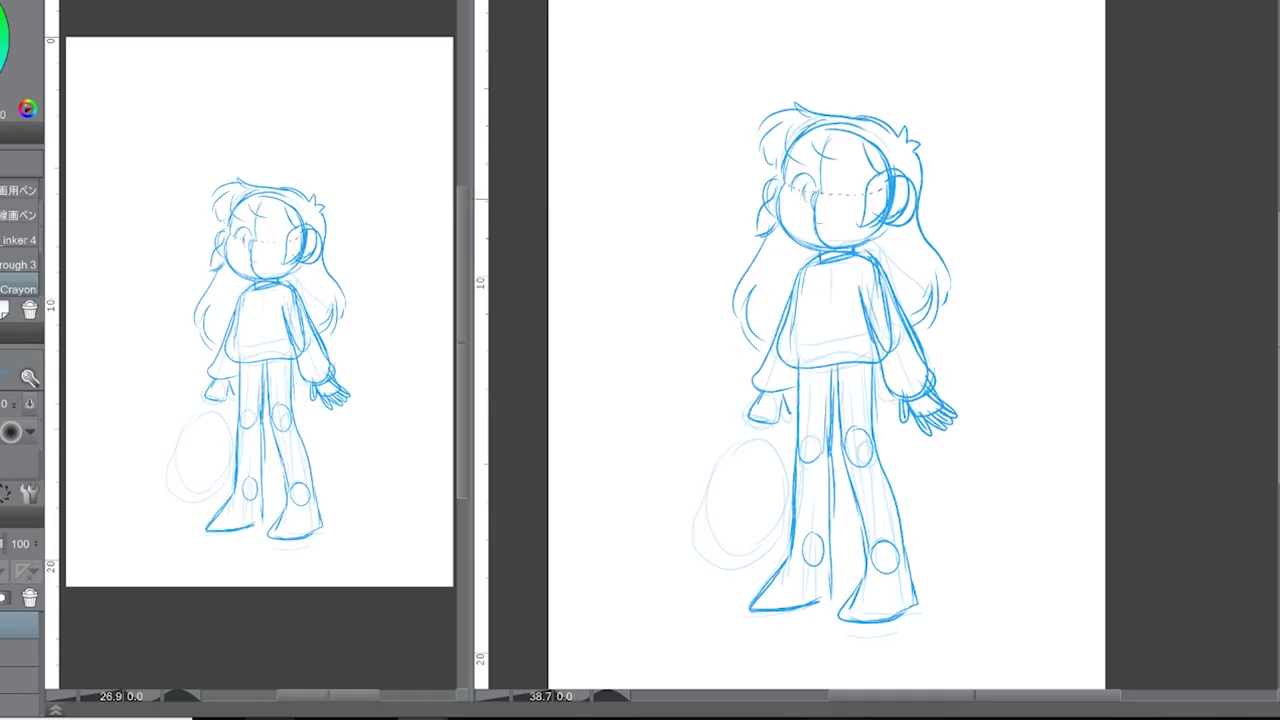
mouse_move(806, 176)
left_mouse_down()
mouse_move(849, 182)
mouse_move(856, 204)
mouse_move(830, 215)
mouse_move(876, 190)
left_mouse_up()
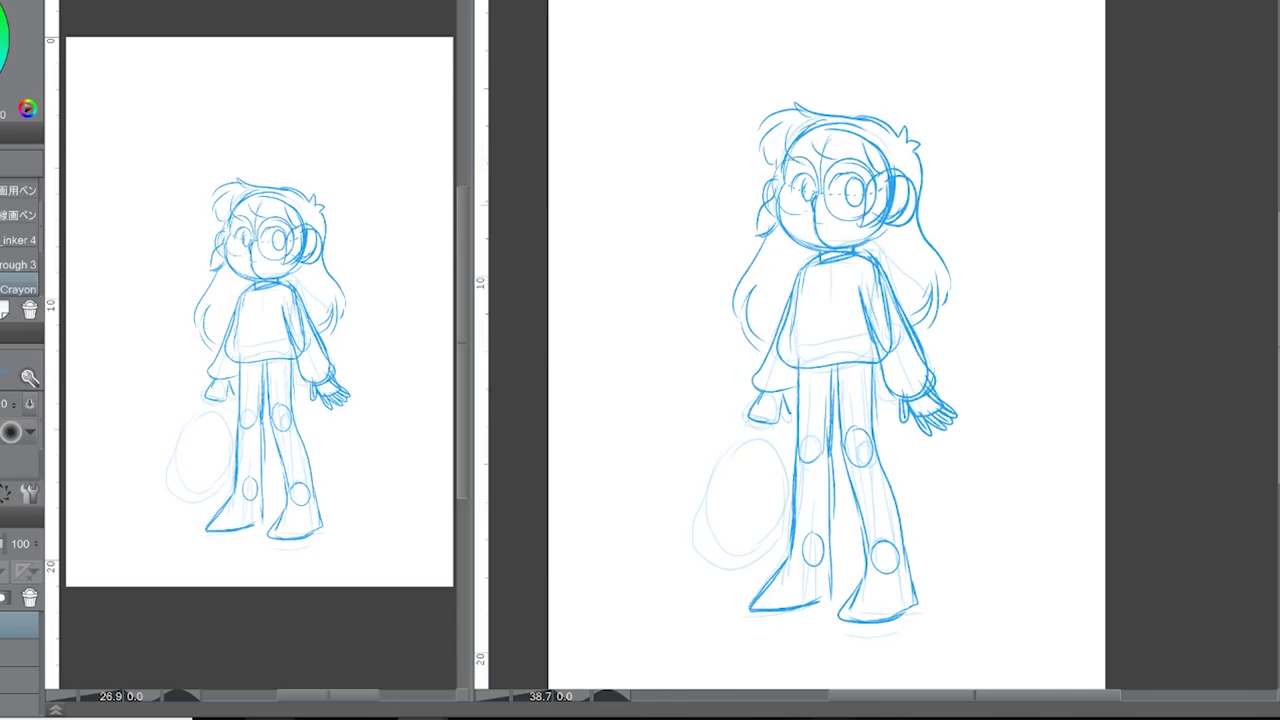
mouse_move(750, 422)
left_mouse_down()
mouse_move(718, 530)
mouse_move(770, 550)
left_mouse_up()
mouse_move(738, 450)
left_mouse_down()
mouse_move(788, 432)
mouse_move(722, 524)
left_mouse_up()
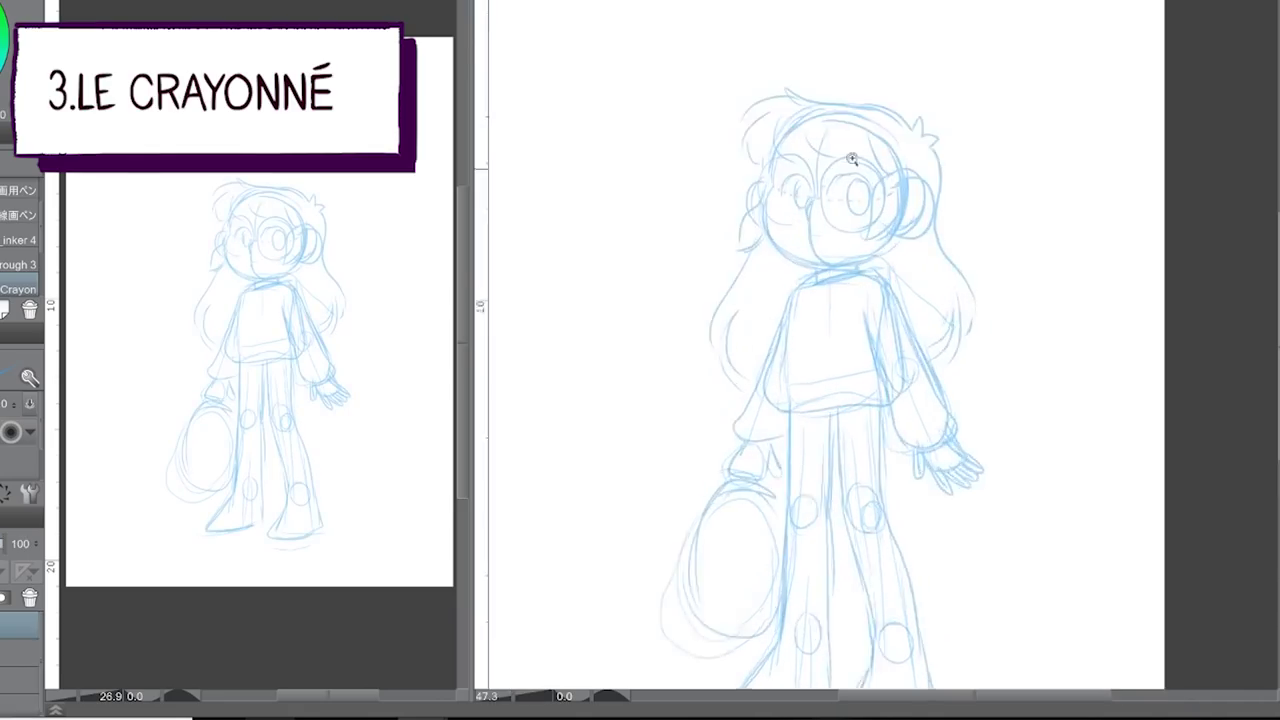
Redraw the head circle, side pieces, bangs, and hair locks in bold crayon blue.
mouse_move(782, 124)
left_mouse_down()
mouse_move(742, 208)
mouse_move(910, 318)
mouse_move(800, 108)
left_mouse_up()
left_click_drag(914, 130, 864, 108)
left_click_drag(738, 190, 726, 258)
left_click_drag(928, 204, 966, 286)
mouse_move(868, 110)
left_mouse_down()
mouse_move(818, 180)
mouse_move(868, 298)
left_mouse_up()
left_click_drag(740, 152, 700, 285)
mouse_move(712, 178)
left_mouse_down()
mouse_move(727, 100)
mouse_move(842, 36)
left_mouse_up()
left_click_drag(840, 80, 1006, 170)
left_click_drag(980, 155, 1046, 334)
left_click_drag(900, 450, 805, 350)
left_click_drag(640, 200, 600, 375)
left_click_drag(950, 215, 905, 340)
Draw the eyes, smiling mouth, and round glasses on the face.
left_click_drag(704, 138, 720, 172)
left_click_drag(722, 214, 748, 212)
left_click_drag(712, 160, 716, 176)
left_click_drag(766, 138, 788, 186)
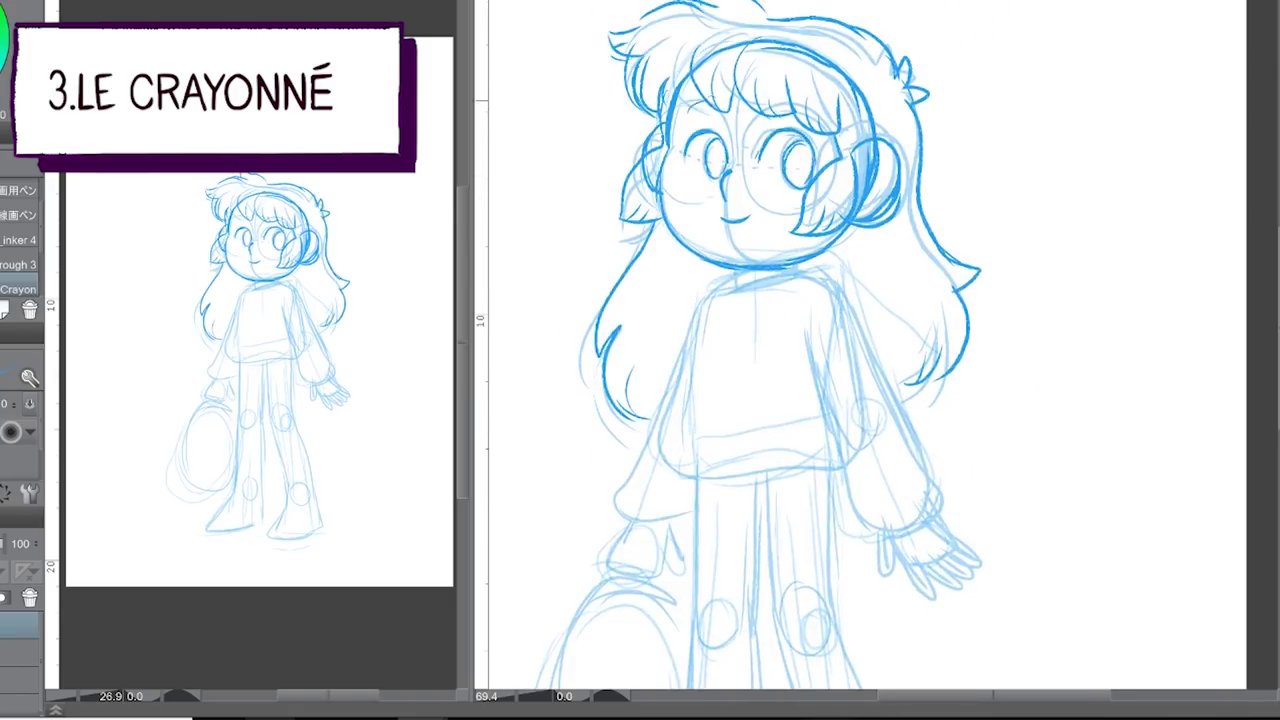
left_click_drag(700, 104, 758, 146)
mouse_move(748, 194)
left_mouse_down()
mouse_move(674, 150)
mouse_move(690, 160)
left_mouse_up()
mouse_move(680, 116)
left_mouse_down()
mouse_move(676, 174)
mouse_move(780, 172)
mouse_move(850, 110)
left_mouse_up()
left_click_drag(830, 100, 860, 200)
Draw the collar, both sleeves with cuffs, the torso sides, the sweater hem, and stripes.
left_click_drag(800, 400, 814, 346)
mouse_move(768, 212)
left_mouse_down()
mouse_move(836, 214)
mouse_move(780, 240)
left_mouse_up()
left_click_drag(850, 300, 800, 260)
left_click_drag(830, 172, 922, 400)
left_click_drag(795, 232, 828, 392)
left_click_drag(820, 430, 920, 420)
left_click_drag(702, 188, 606, 392)
left_click_drag(604, 398, 680, 430)
mouse_move(692, 220)
left_mouse_down()
mouse_move(654, 376)
mouse_move(820, 368)
left_mouse_up()
left_click_drag(676, 292, 790, 240)
mouse_move(800, 400)
left_mouse_down()
mouse_move(782, 265)
mouse_move(785, 584)
left_mouse_up()
Draw the right trouser leg with knee line and a laced boot with sole.
scroll(730, 350, "up", 1)
scroll(730, 350, "down", 1)
left_click_drag(784, 250, 858, 616)
left_click_drag(765, 500, 832, 478)
scroll(730, 350, "down", 3)
left_click_drag(768, 352, 866, 494)
left_click_drag(842, 426, 870, 502)
left_click_drag(760, 346, 772, 440)
left_click_drag(810, 346, 815, 478)
left_click_drag(800, 484, 836, 508)
left_click_drag(764, 472, 812, 462)
Draw the sweater hem, left trouser leg, and left laced shoe with sole.
mouse_move(646, 132)
left_mouse_down()
mouse_move(726, 128)
mouse_move(645, 395)
left_mouse_up()
left_click_drag(722, 138, 708, 376)
mouse_move(648, 352)
left_mouse_down()
mouse_move(728, 345)
mouse_move(572, 505)
mouse_move(720, 488)
left_mouse_up()
left_click_drag(776, 520, 866, 480)
left_click_drag(674, 356, 644, 490)
left_click_drag(644, 370, 684, 374)
Add the waistband and knee lines on both legs.
left_click_drag(656, 152, 656, 90)
left_click_drag(656, 84, 800, 90)
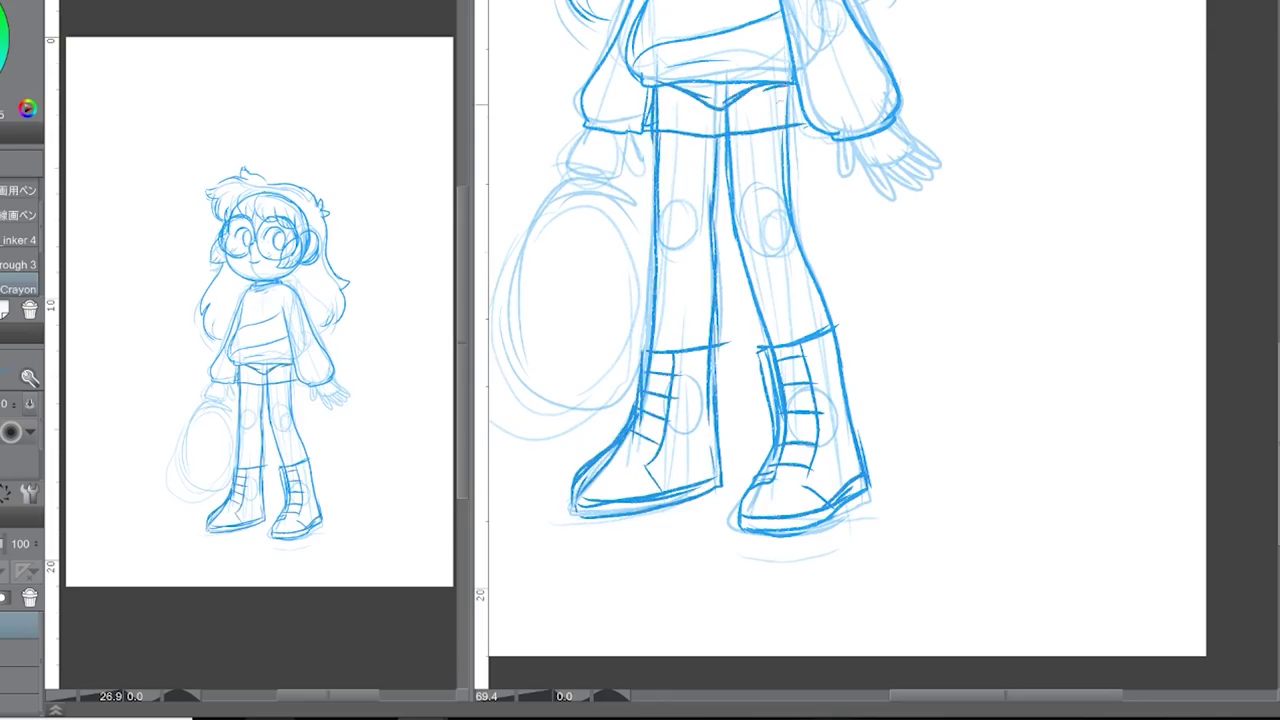
scroll(760, 330, "down", 2)
left_click_drag(753, 290, 753, 330)
left_click_drag(861, 282, 861, 326)
scroll(760, 340, "up", 2)
Draw fingers on the right and left hands.
left_click_drag(790, 296, 838, 350)
mouse_move(806, 300)
left_mouse_down()
mouse_move(844, 350)
mouse_move(866, 340)
left_mouse_up()
key("ctrl+z")
left_click_drag(840, 280, 878, 334)
mouse_move(700, 330)
left_mouse_down()
mouse_move(870, 360)
mouse_move(706, 360)
left_mouse_up()
mouse_move(740, 334)
left_mouse_down()
mouse_move(760, 360)
mouse_move(752, 396)
mouse_move(640, 500)
left_mouse_up()
Draw the backpack with handle, rounded outline, pocket, and bottom edge.
left_click_drag(745, 385, 738, 500)
left_click_drag(626, 470, 742, 476)
mouse_move(622, 500)
left_mouse_down()
mouse_move(670, 556)
mouse_move(720, 574)
left_mouse_up()
scroll(849, 72, "down", 3)
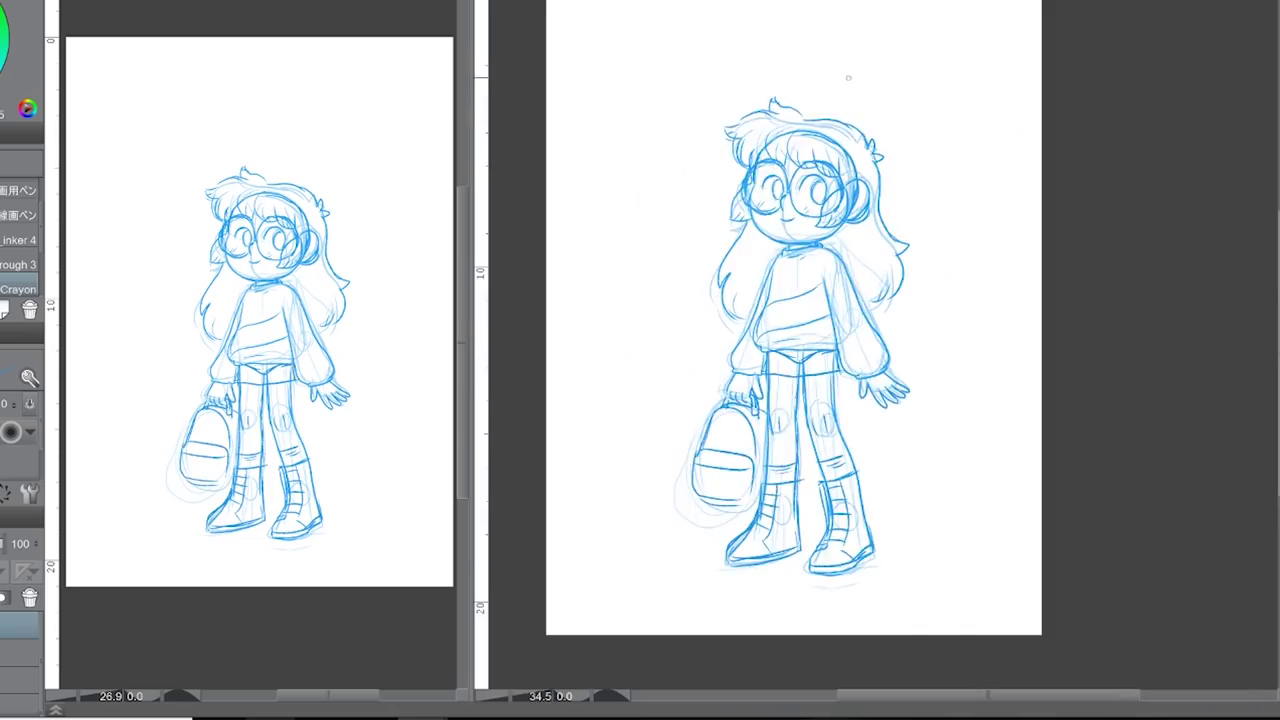
Ink both eyes and the round glasses lenses in black.
key("m")
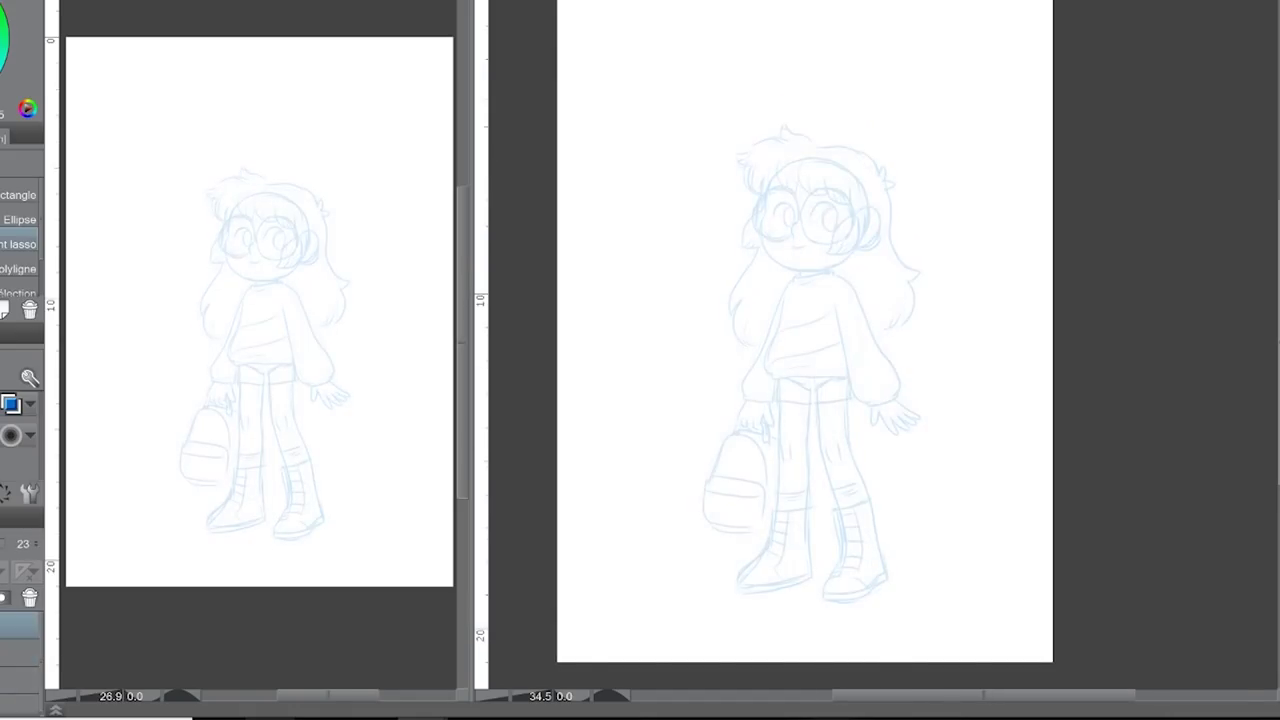
left_click_drag(764, 266, 750, 306)
mouse_move(702, 252)
left_mouse_down()
mouse_move(754, 246)
mouse_move(734, 276)
mouse_move(703, 278)
left_mouse_up()
mouse_move(800, 256)
left_mouse_down()
mouse_move(842, 218)
mouse_move(832, 296)
left_mouse_up()
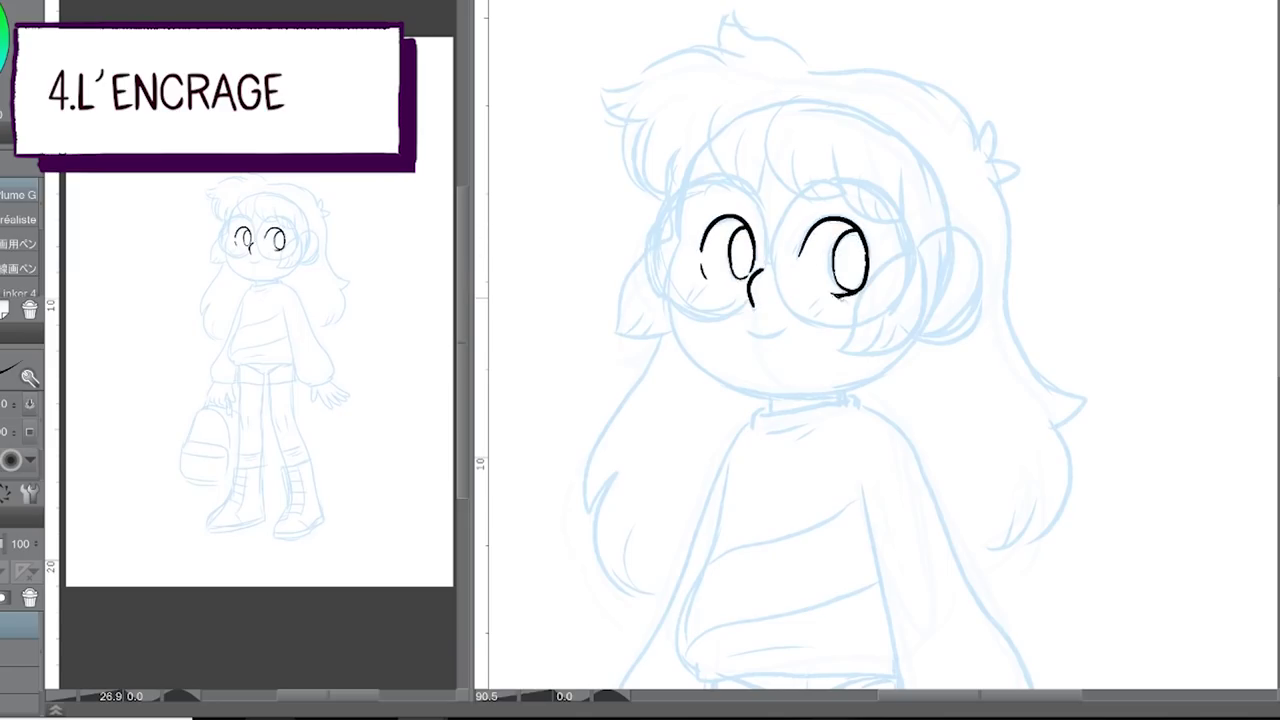
left_click_drag(810, 182, 777, 250)
mouse_move(805, 185)
left_mouse_down()
mouse_move(910, 250)
mouse_move(850, 324)
left_mouse_up()
mouse_move(765, 258)
left_mouse_down()
mouse_move(655, 250)
mouse_move(750, 310)
left_mouse_up()
Ink the cheek and chin outline, forehead strands, fringe tuft, and top hair outline.
mouse_move(680, 185)
left_mouse_down()
mouse_move(665, 300)
mouse_move(800, 395)
mouse_move(870, 380)
left_mouse_up()
mouse_move(785, 100)
left_mouse_down()
mouse_move(775, 182)
mouse_move(848, 197)
left_mouse_up()
left_click_drag(714, 145, 768, 192)
mouse_move(845, 188)
left_mouse_down()
mouse_move(912, 222)
mouse_move(850, 340)
mouse_move(930, 250)
mouse_move(935, 330)
left_mouse_up()
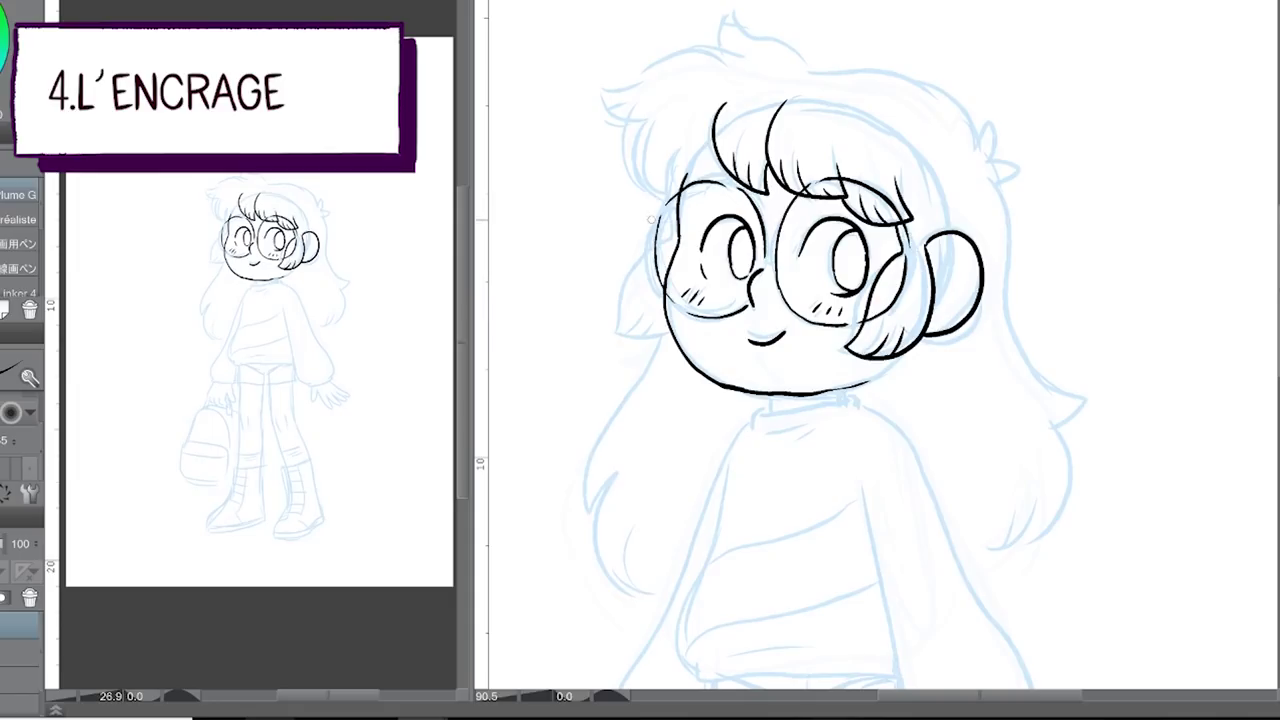
mouse_move(670, 178)
left_mouse_down()
mouse_move(608, 330)
mouse_move(672, 342)
left_mouse_up()
left_click_drag(636, 314, 652, 342)
mouse_move(664, 196)
left_mouse_down()
mouse_move(634, 118)
mouse_move(752, 46)
mouse_move(990, 140)
mouse_move(1024, 178)
mouse_move(1080, 430)
left_mouse_up()
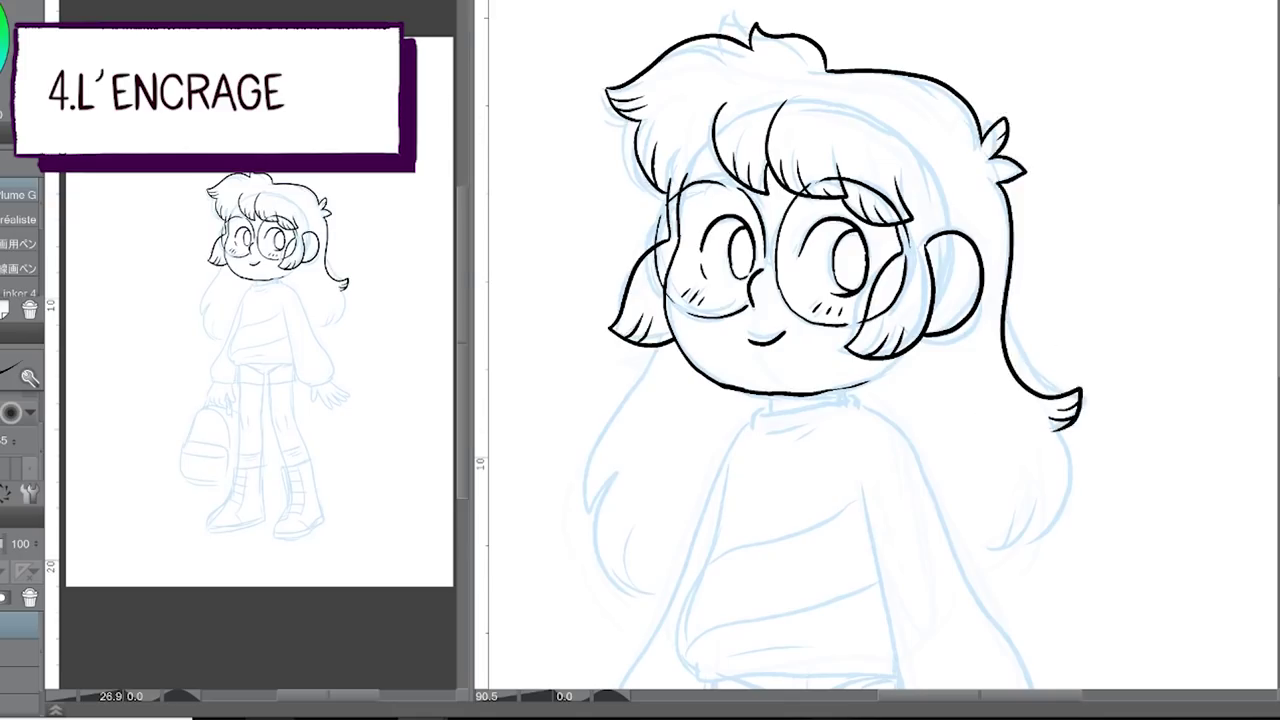
mouse_move(925, 190)
left_mouse_down()
mouse_move(985, 258)
mouse_move(955, 334)
left_mouse_up()
Ink the sweater collar, left hair outline, sweater sides, hem, and a left fold.
left_click_drag(706, 214, 790, 212)
left_click_drag(712, 212, 690, 232)
left_click_drag(612, 142, 536, 282)
left_click_drag(540, 254, 618, 346)
left_click_drag(700, 450, 822, 298)
left_click_drag(804, 78, 722, 222)
mouse_move(722, 216)
left_mouse_down()
mouse_move(648, 370)
mouse_move(724, 392)
left_mouse_up()
left_click_drag(783, 113, 736, 332)
Ink the right sleeve and cuff, a hair strand, the waistband hem and two sweater stripes.
mouse_move(906, 150)
left_mouse_down()
mouse_move(912, 256)
mouse_move(1052, 406)
left_mouse_up()
left_click_drag(920, 66, 1056, 402)
left_click_drag(1024, 204, 1008, 244)
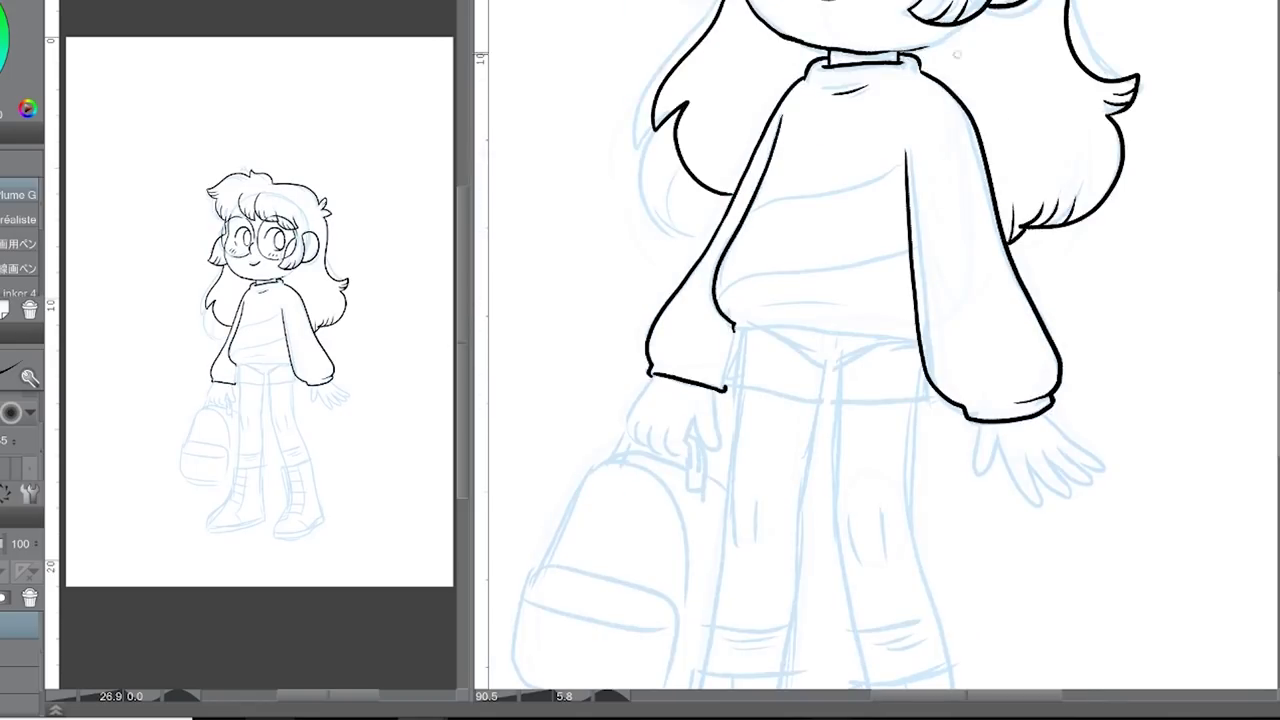
left_click_drag(880, 400, 862, 296)
left_click_drag(716, 228, 900, 238)
left_click_drag(698, 200, 896, 132)
left_click_drag(732, 110, 890, 56)
mouse_move(820, 350)
left_mouse_down()
mouse_move(806, 338)
mouse_move(868, 280)
left_mouse_up()
mouse_move(768, 162)
left_mouse_down()
mouse_move(748, 214)
mouse_move(970, 222)
mouse_move(892, 130)
left_mouse_up()
Ink the hand below the cuff, both leg outlines, leg lines, hatching and the leg cuff.
mouse_move(898, 205)
left_mouse_down()
mouse_move(938, 258)
mouse_move(992, 265)
left_mouse_up()
left_click_drag(968, 220, 1008, 252)
left_click_drag(962, 184, 1020, 240)
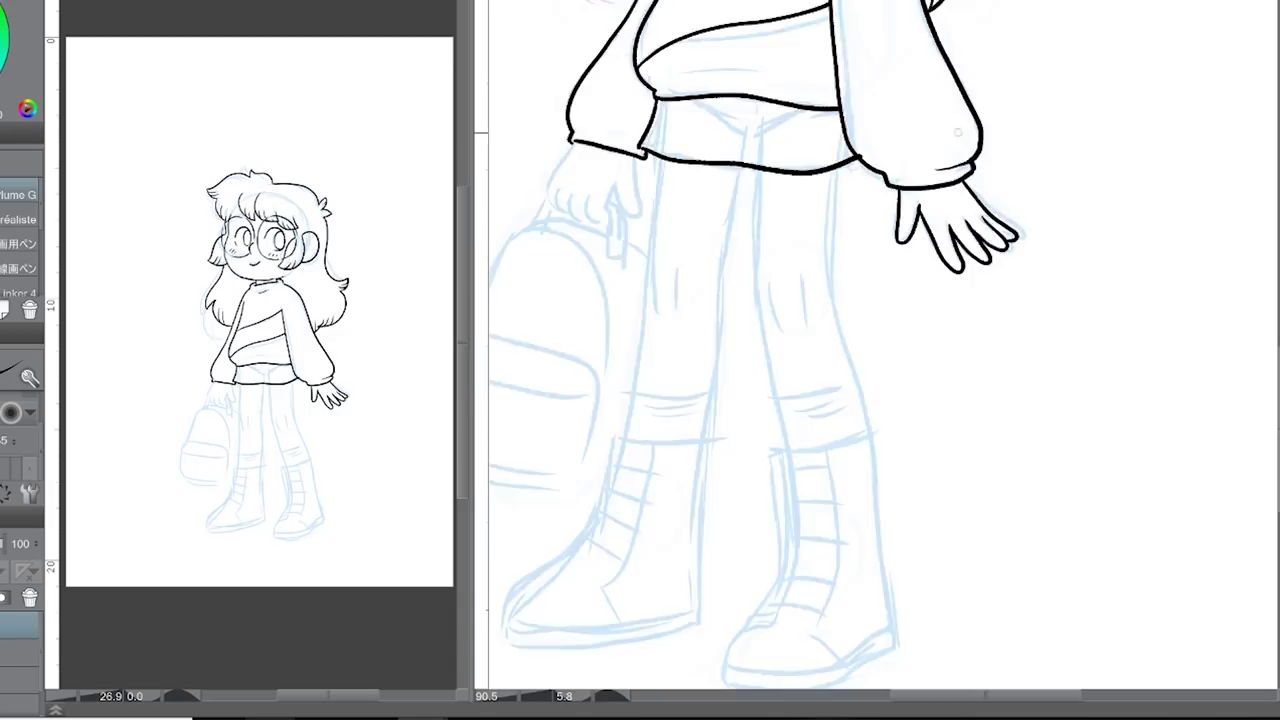
left_click_drag(958, 131, 998, 11)
left_click_drag(792, 72, 838, 312)
mouse_move(874, 62)
left_mouse_down()
mouse_move(878, 160)
mouse_move(925, 318)
left_mouse_up()
left_click_drag(817, 188, 820, 208)
left_click_drag(850, 186, 852, 210)
left_click_drag(698, 72, 698, 335)
mouse_move(771, 72)
left_mouse_down()
mouse_move(770, 344)
mouse_move(936, 322)
left_mouse_up()
Ink the right boot's sides, sole, toe and laces, plus the sock cuff with tick marks.
mouse_move(840, 350)
left_mouse_down()
mouse_move(816, 585)
mouse_move(978, 532)
left_mouse_up()
left_click_drag(935, 324, 980, 535)
mouse_move(818, 576)
left_mouse_down()
mouse_move(972, 518)
mouse_move(904, 342)
left_mouse_up()
left_click_drag(836, 522, 864, 350)
left_click_drag(872, 500, 910, 492)
left_click_drag(876, 468, 904, 462)
left_click_drag(876, 440, 906, 430)
left_click_drag(870, 398, 900, 392)
left_click_drag(870, 288, 908, 266)
left_click_drag(886, 282, 888, 289)
left_click_drag(898, 277, 900, 284)
Ink the hand gripping the backpack strap and the backpack's top, sides, pouch and bottom.
left_click_drag(752, 103, 916, 183)
mouse_move(760, 155)
left_mouse_down()
mouse_move(772, 212)
mouse_move(804, 215)
mouse_move(822, 252)
left_mouse_up()
left_click_drag(830, 195, 840, 250)
left_click_drag(834, 150, 848, 212)
mouse_move(740, 228)
left_mouse_down()
mouse_move(862, 250)
mouse_move(698, 334)
left_mouse_up()
left_click_drag(762, 224, 836, 400)
mouse_move(682, 340)
left_mouse_down()
mouse_move(812, 462)
mouse_move(814, 392)
left_mouse_up()
mouse_move(676, 380)
left_mouse_down()
mouse_move(812, 392)
mouse_move(690, 476)
left_mouse_up()
Extend the left leg and ink the left boot's top, sides, toe, sole and crease.
left_click_drag(838, 200, 746, 60)
mouse_move(770, 250)
left_mouse_down()
mouse_move(772, 282)
mouse_move(848, 282)
left_mouse_up()
left_click_drag(762, 290, 724, 400)
left_click_drag(848, 288, 855, 464)
left_click_drag(700, 450, 834, 298)
left_click_drag(868, 236, 806, 342)
mouse_move(810, 346)
left_mouse_down()
mouse_move(990, 306)
mouse_move(986, 284)
left_mouse_up()
left_click_drag(880, 278, 905, 310)
scroll(880, 350, "up", 3)
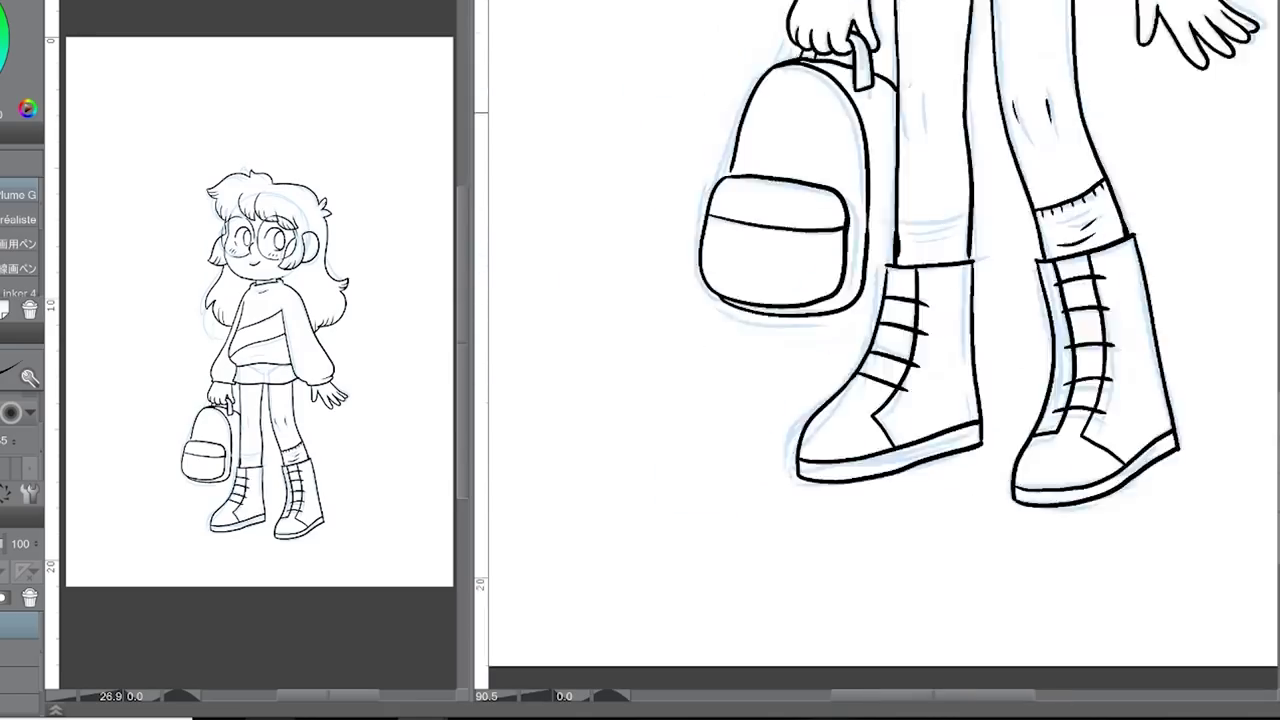
scroll(880, 350, "up", 3)
key("ctrl+0")
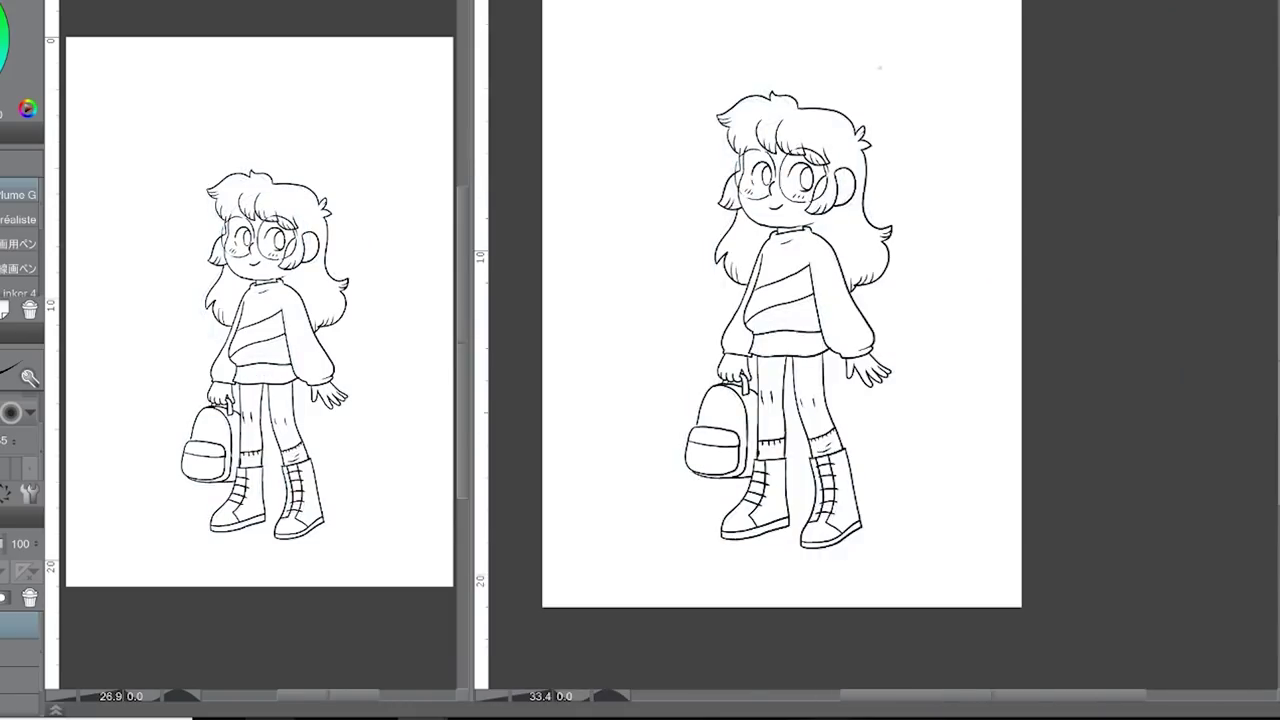
Mark pink corrections around the right leg, left hand, right arm and legs.
left_click_drag(793, 357, 773, 470)
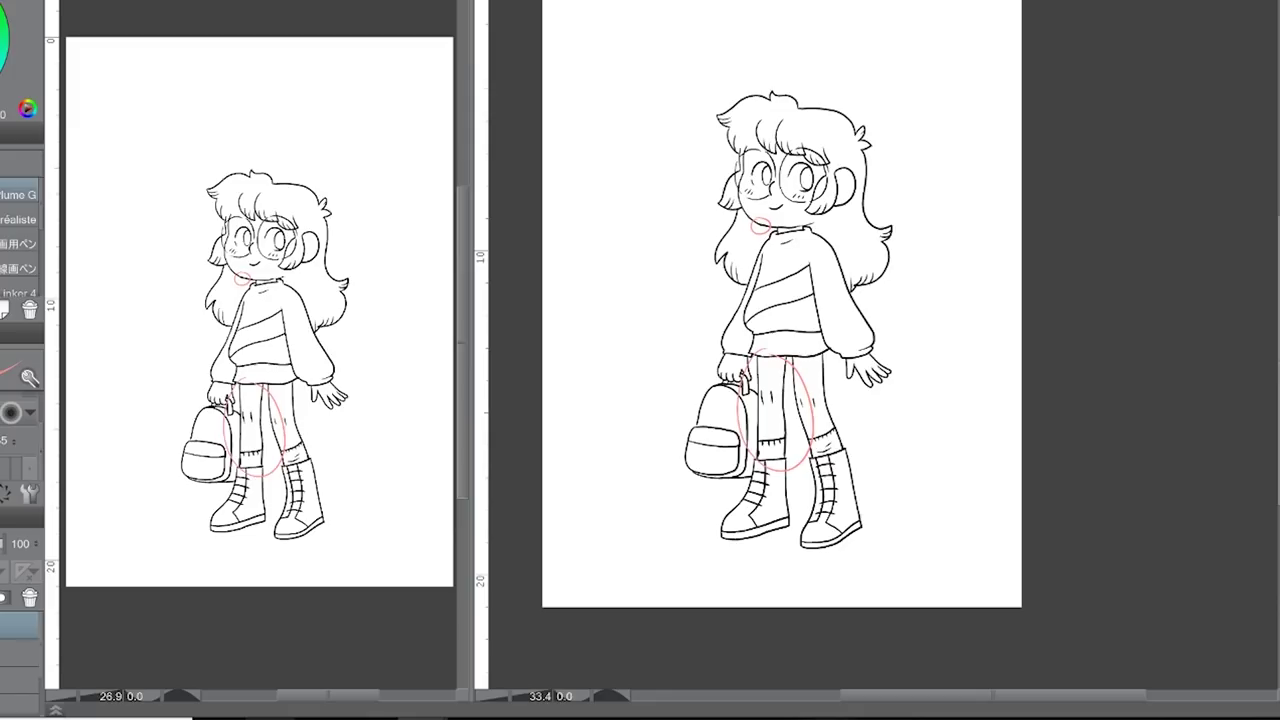
left_click_drag(852, 335, 890, 365)
left_click_drag(740, 380, 720, 299)
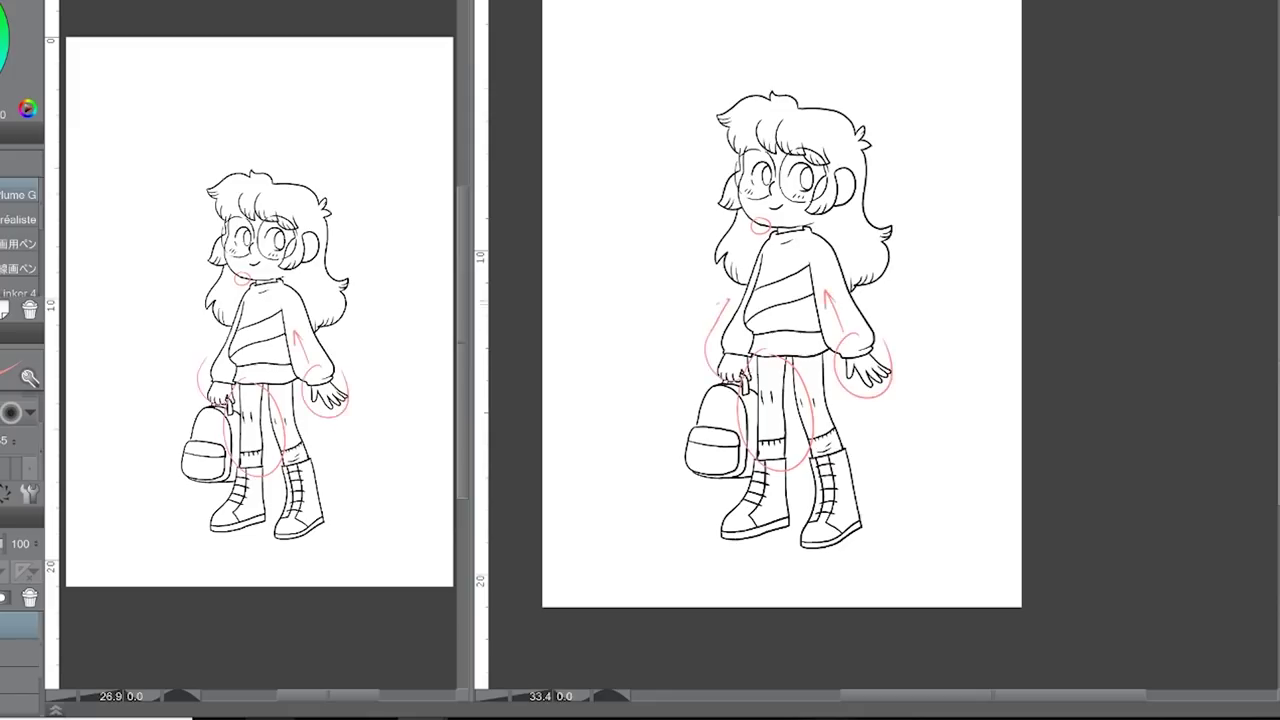
left_click_drag(788, 376, 790, 448)
left_click_drag(826, 354, 824, 426)
left_click_drag(790, 356, 814, 486)
Add last pink marks on the boots, delete them, and fade the line art to 23% opacity.
left_click_drag(832, 422, 854, 518)
left_click_drag(756, 358, 760, 468)
left_click_drag(788, 396, 796, 522)
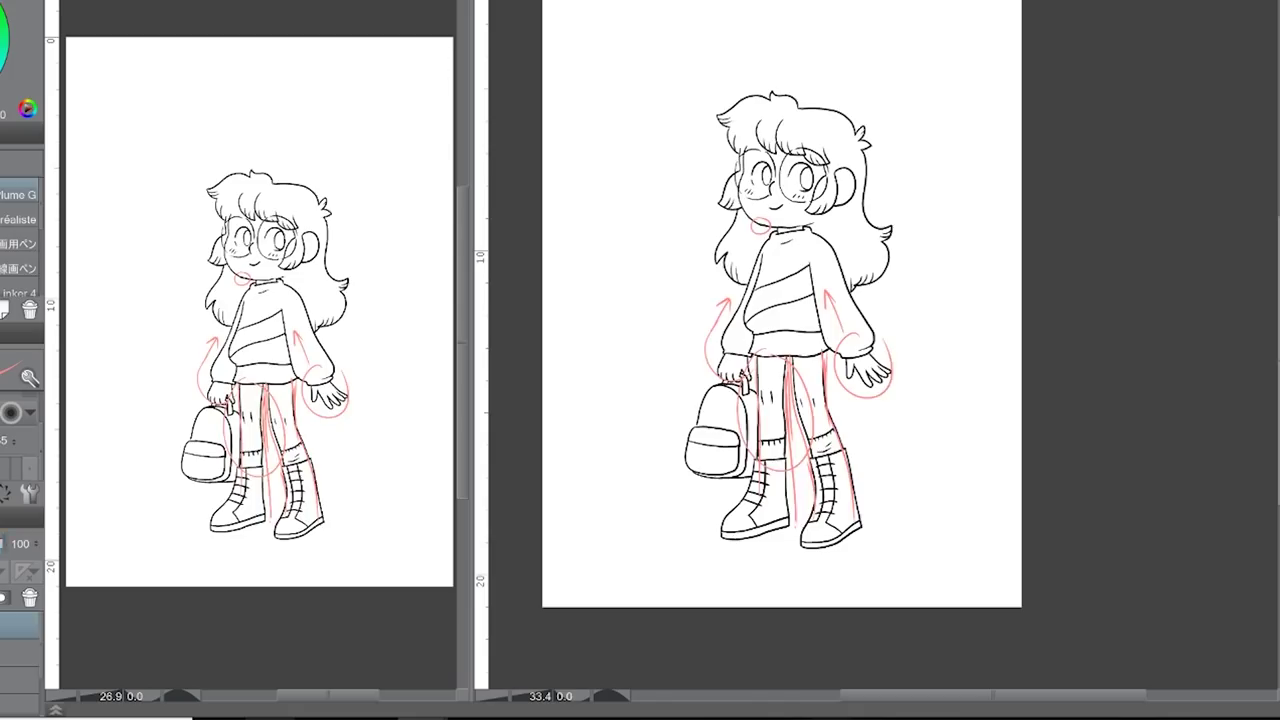
key("Delete")
left_click_drag(36, 543, 10, 543)
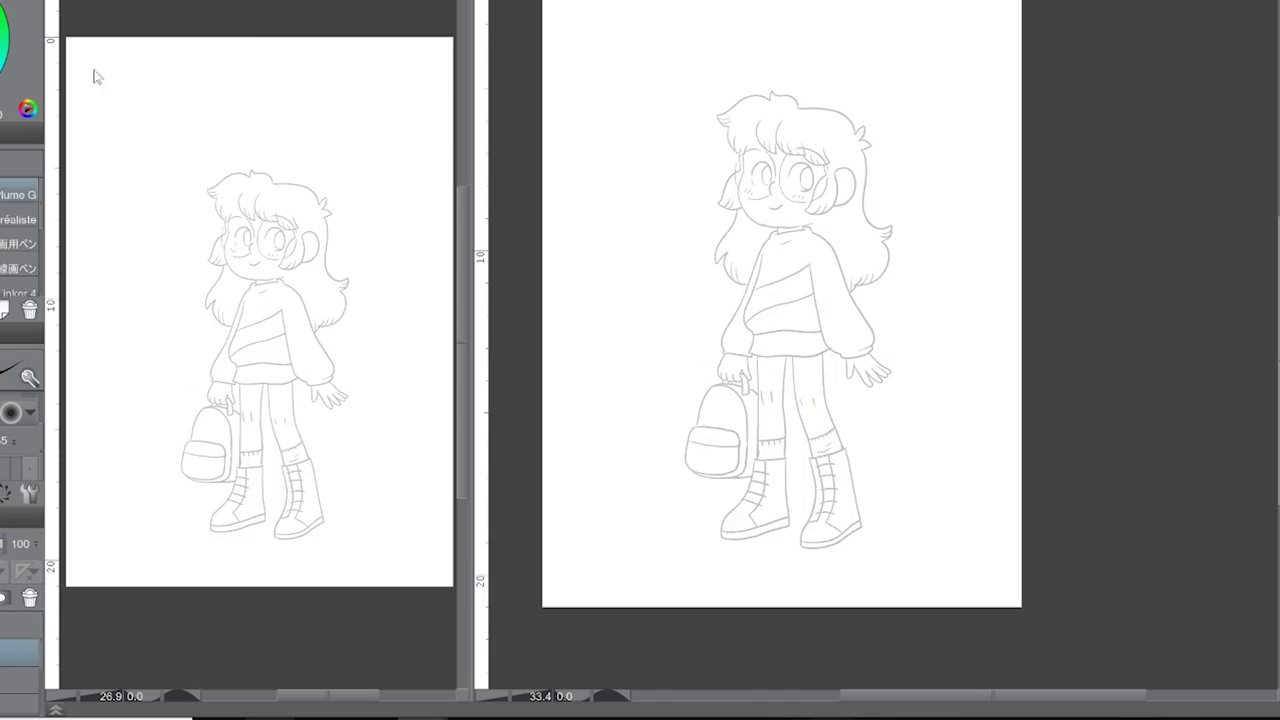
Re-ink the face outline, mouth, eyes and bangs in black over the faded art.
left_click_drag(684, 240, 776, 296)
key("ctrl+z")
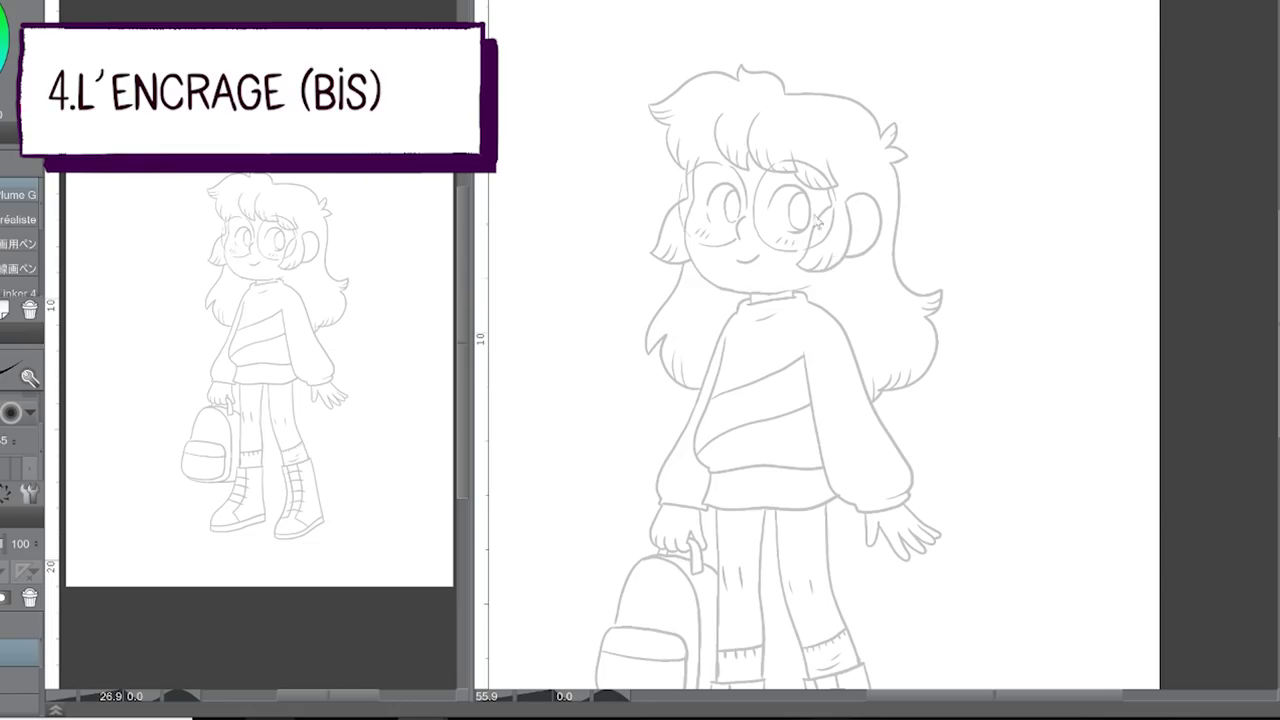
left_click_drag(700, 142, 848, 258)
left_click_drag(738, 258, 762, 258)
left_click_drag(790, 186, 792, 232)
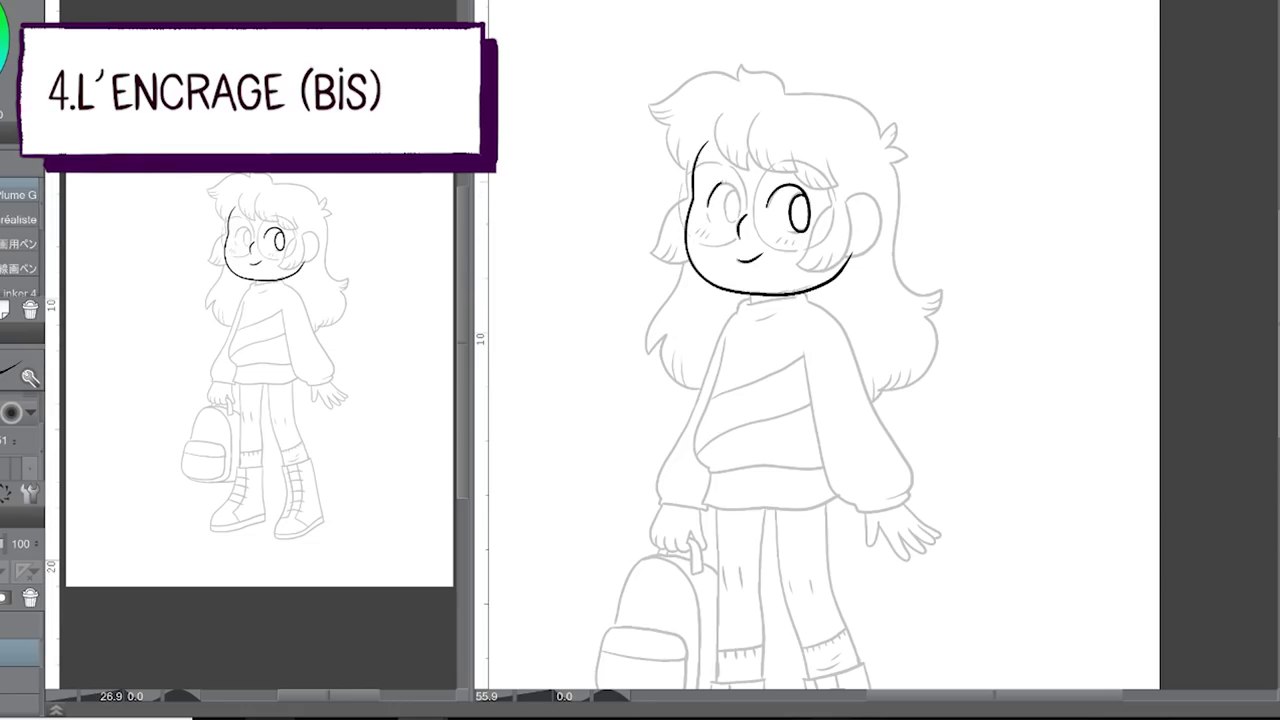
left_click_drag(726, 184, 732, 222)
mouse_move(740, 114)
left_mouse_down()
mouse_move(714, 170)
mouse_move(804, 176)
left_mouse_up()
mouse_move(800, 160)
left_mouse_down()
mouse_move(838, 190)
mouse_move(800, 272)
left_mouse_up()
Ink the hair outline to the shoulder, the ear, a pupil and the glasses.
mouse_move(690, 172)
left_mouse_down()
mouse_move(650, 262)
mouse_move(664, 130)
mouse_move(800, 104)
mouse_move(906, 170)
mouse_move(934, 298)
left_mouse_up()
left_click_drag(852, 214, 880, 262)
left_click_drag(688, 268, 668, 386)
left_click_drag(732, 196, 734, 218)
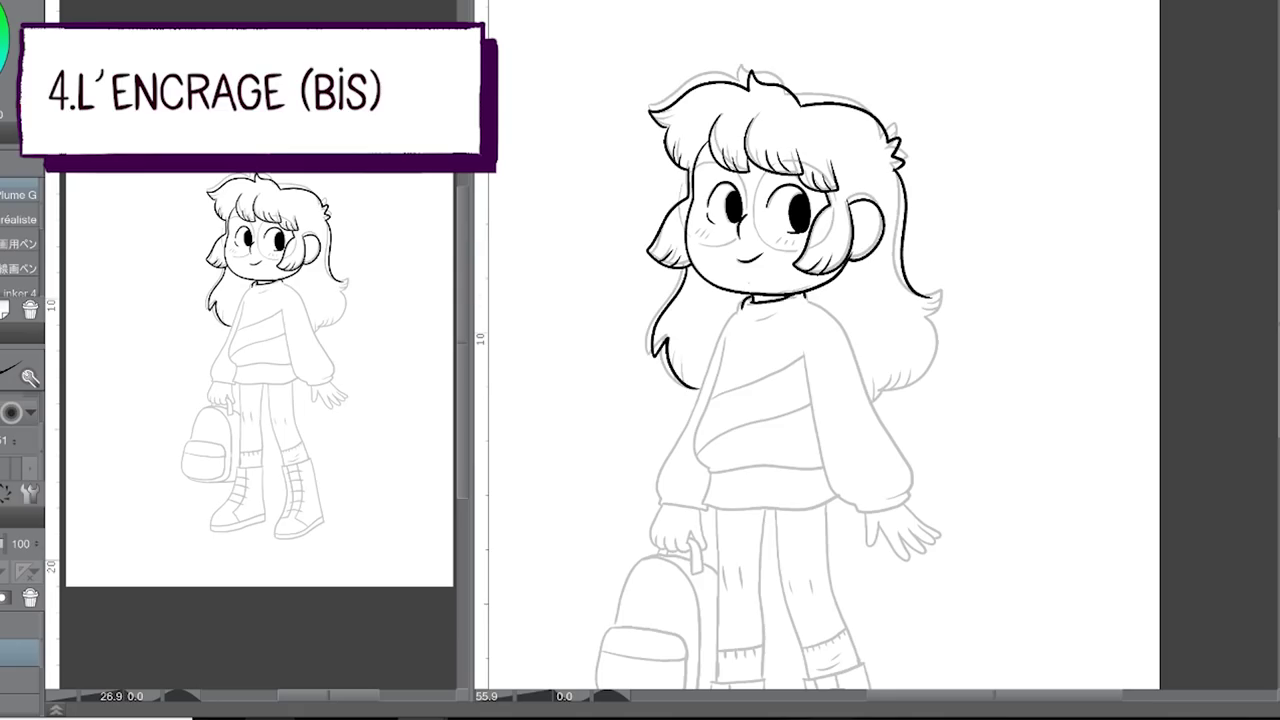
left_click_drag(756, 208, 798, 252)
mouse_move(802, 250)
left_mouse_down()
mouse_move(836, 202)
mouse_move(766, 160)
left_mouse_up()
mouse_move(726, 246)
left_mouse_down()
mouse_move(680, 206)
mouse_move(746, 160)
left_mouse_up()
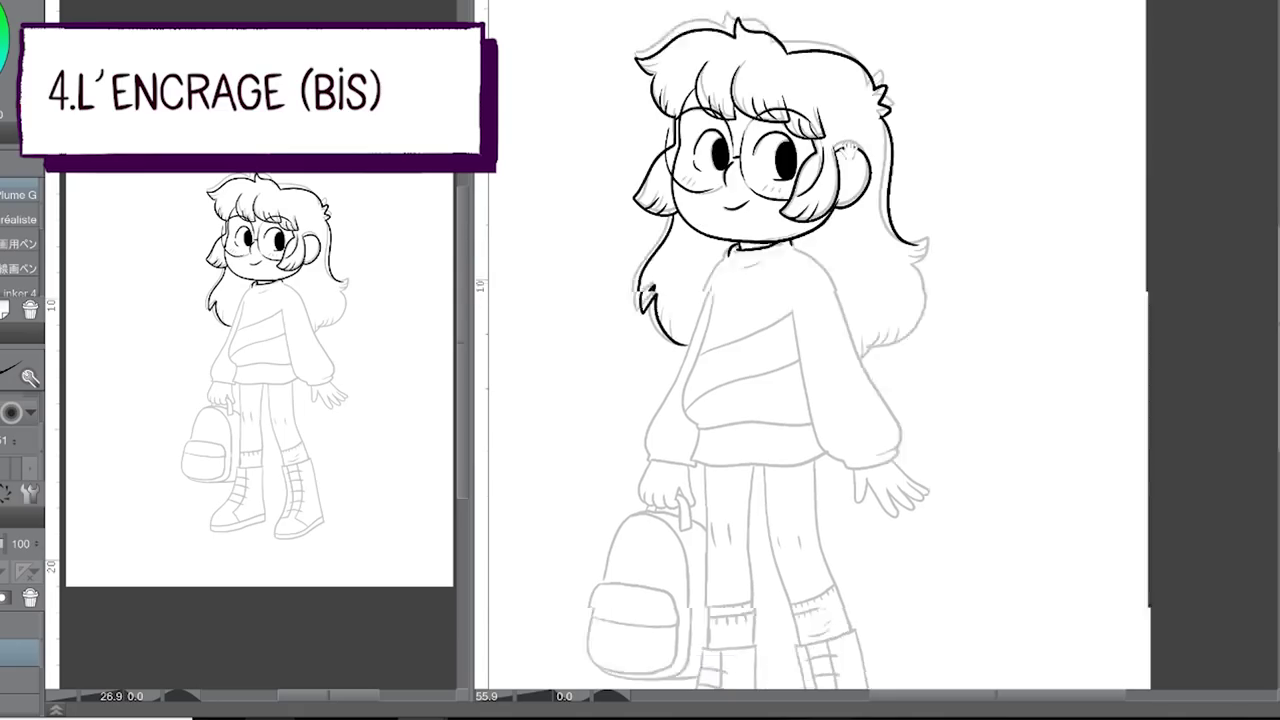
left_click_drag(800, 400, 760, 300)
Ink the right sleeve, hand and fingers, the sweater's outline, cuff, hem and stripes, and the hair's right edge.
left_click_drag(806, 222, 866, 366)
mouse_move(770, 270)
left_mouse_down()
mouse_move(826, 402)
mouse_move(866, 384)
mouse_move(858, 444)
mouse_move(878, 440)
left_mouse_up()
left_click_drag(870, 394, 894, 428)
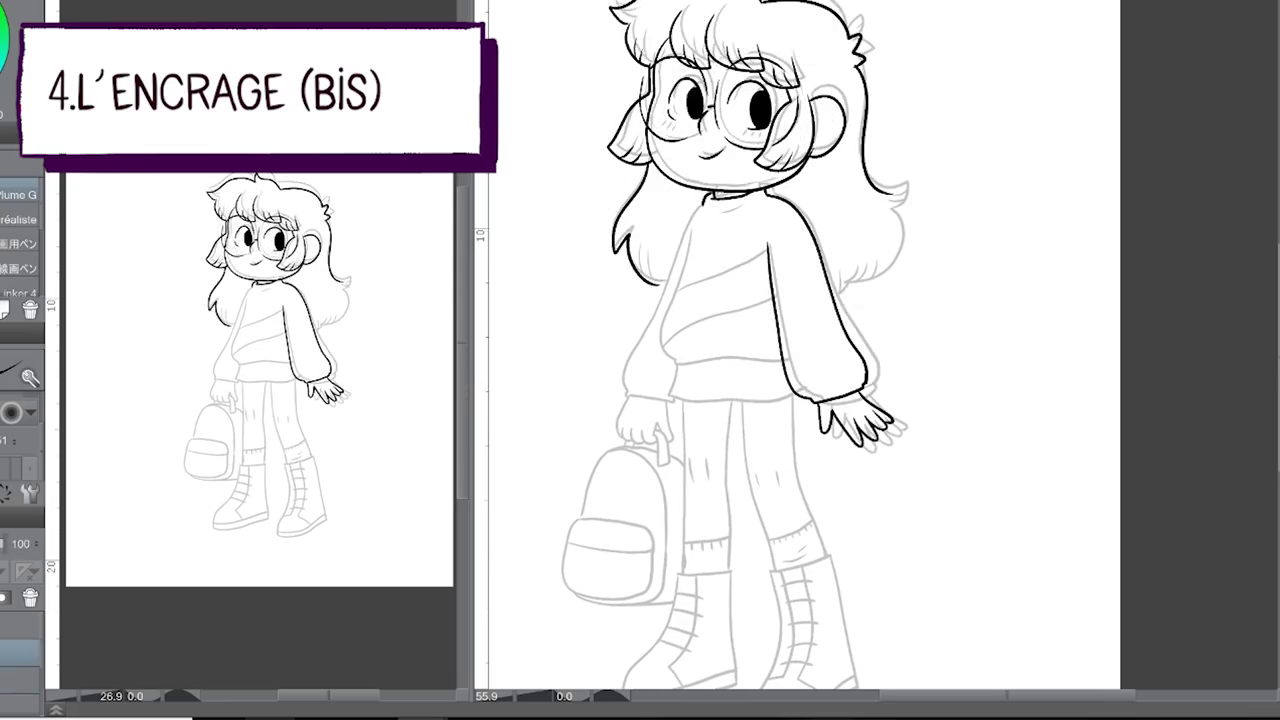
left_click_drag(688, 232, 656, 380)
left_click_drag(700, 205, 622, 362)
left_click_drag(690, 378, 790, 378)
left_click_drag(620, 370, 672, 402)
left_click_drag(700, 340, 772, 306)
left_click_drag(668, 300, 766, 250)
left_click_drag(842, 284, 906, 186)
Sketch the pants' inner seams and knee circles, and ink the sweater's bottom hem.
scroll(800, 350, "down", 3)
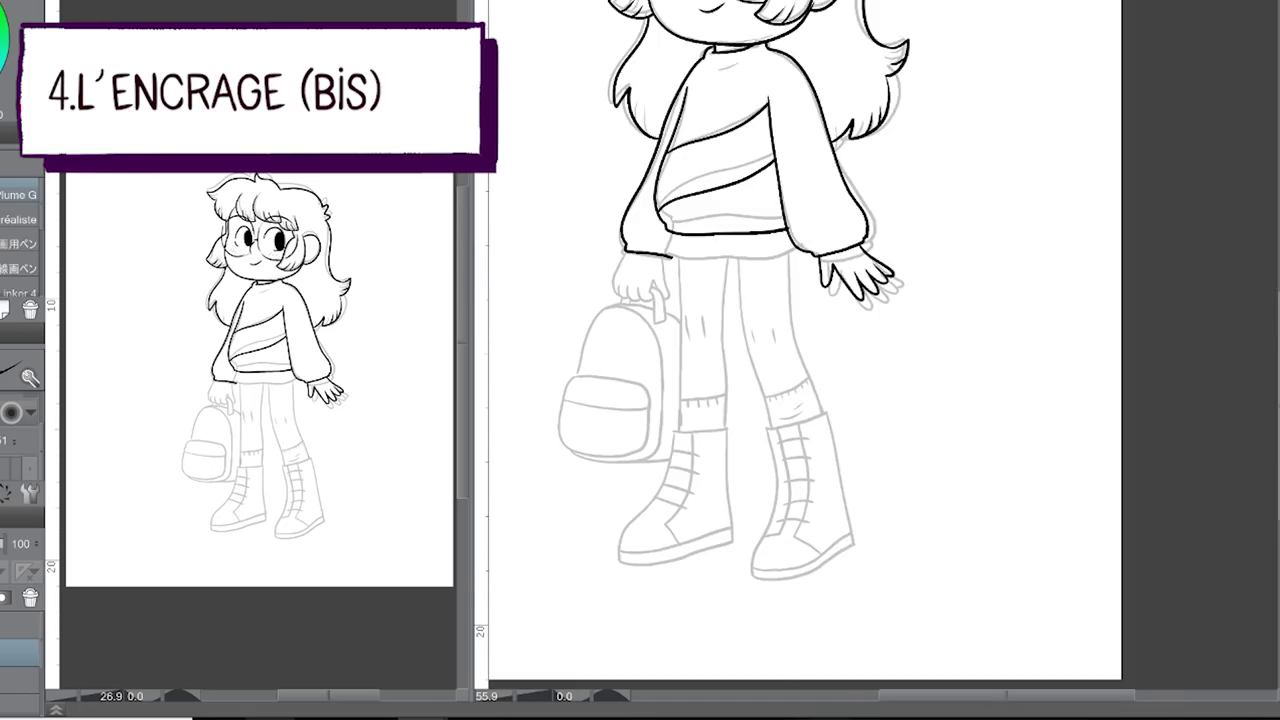
left_click_drag(730, 238, 736, 540)
left_click_drag(685, 300, 686, 398)
left_click_drag(766, 308, 764, 310)
left_click_drag(702, 302, 700, 304)
mouse_move(664, 234)
left_mouse_down()
mouse_move(805, 256)
mouse_move(766, 428)
left_mouse_up()
Finish the sweater hem and ink the front leg's outline, undoing a stray stroke.
left_click_drag(788, 260, 822, 416)
key("ctrl+z")
key("ctrl+z")
left_click_drag(733, 262, 766, 428)
left_click_drag(788, 260, 818, 392)
scroll(800, 350, "down", 3)
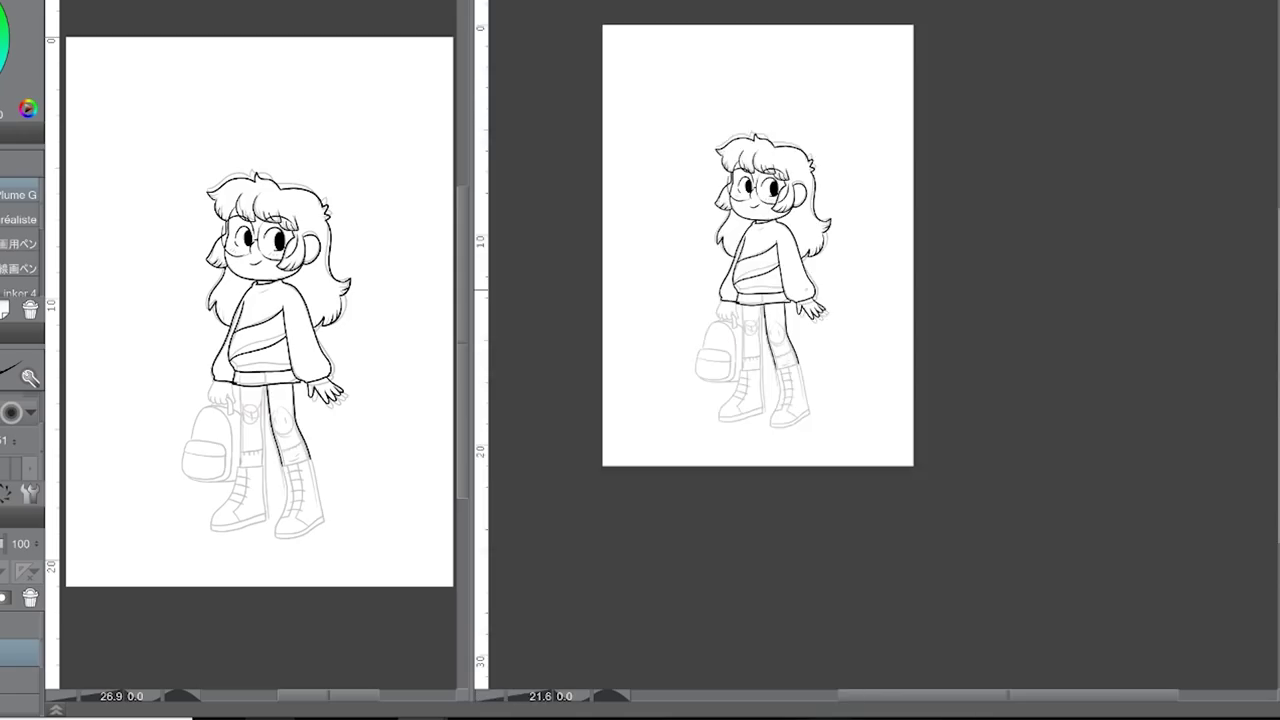
scroll(800, 350, "up", 4)
Ink the front lower leg and the laced boot's sides, sole and laces.
left_click_drag(776, 350, 873, 482)
left_click_drag(838, 338, 870, 482)
left_click_drag(866, 488, 770, 526)
mouse_move(768, 352)
left_mouse_down()
mouse_move(840, 340)
mouse_move(806, 500)
left_mouse_up()
left_click_drag(784, 356, 776, 480)
left_click_drag(782, 412, 818, 410)
Ink the back leg's outline and the line between the legs, redoing unwanted strokes.
left_click_drag(662, 206, 664, 358)
left_click_drag(712, 184, 724, 356)
key("ctrl+z")
left_click_drag(716, 162, 736, 452)
left_click_drag(840, 400, 760, 470)
mouse_move(662, 140)
left_mouse_down()
mouse_move(680, 240)
mouse_move(655, 410)
left_mouse_up()
left_click_drag(655, 410, 825, 300)
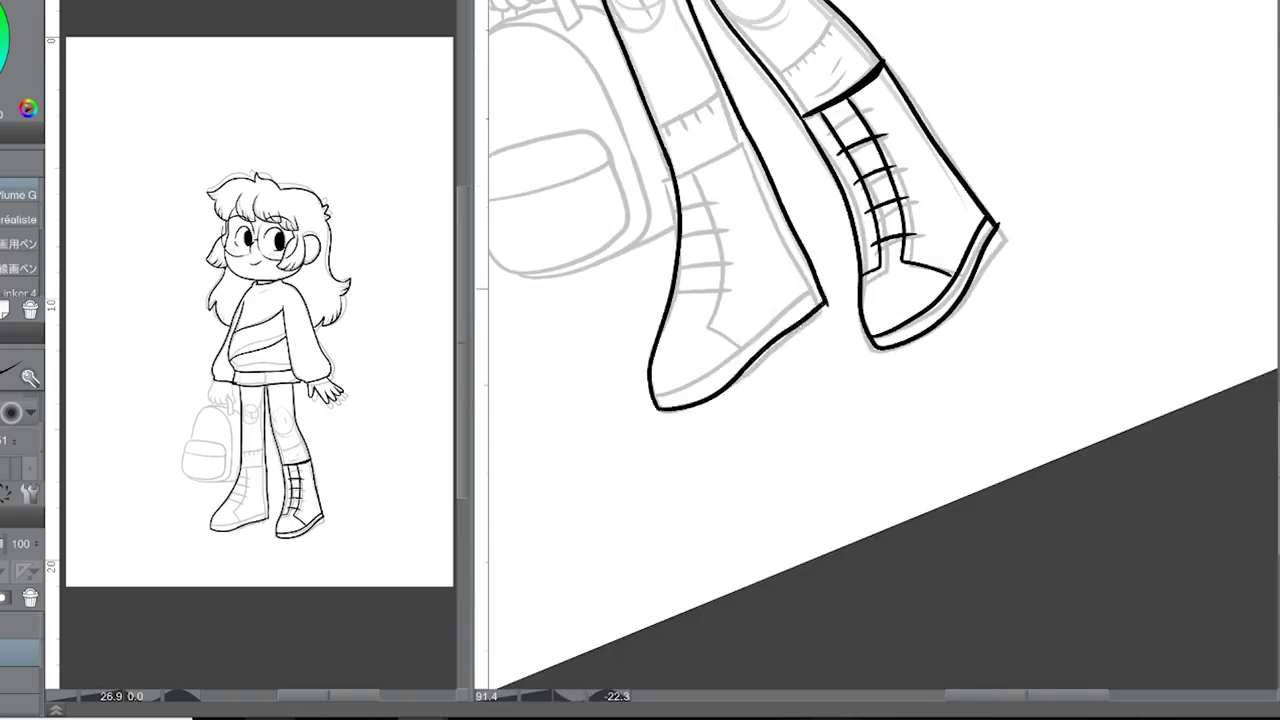
key("ctrl+z")
key("ctrl+z")
key("ctrl+z")
left_click_drag(740, 30, 742, 298)
left_click_drag(816, 32, 836, 476)
Ink the back boot's curve, outline, toe, sole, seam and cuff.
mouse_move(734, 168)
left_mouse_down()
mouse_move(716, 240)
mouse_move(672, 312)
mouse_move(732, 240)
left_mouse_up()
mouse_move(672, 310)
left_mouse_down()
mouse_move(766, 345)
mouse_move(846, 332)
left_mouse_up()
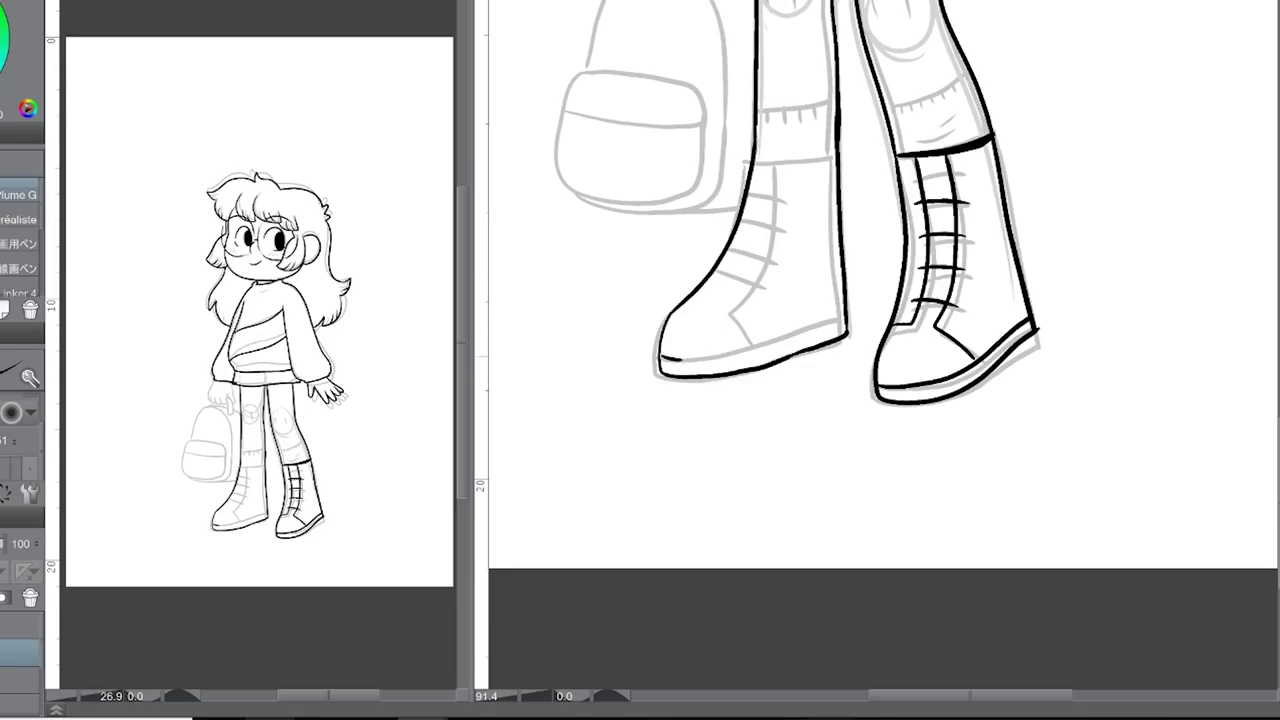
left_click_drag(660, 360, 828, 318)
left_click_drag(768, 250, 752, 346)
left_click_drag(790, 162, 756, 250)
Ink the hand holding the bag and the bag's handle.
scroll(880, 350, "up", 2)
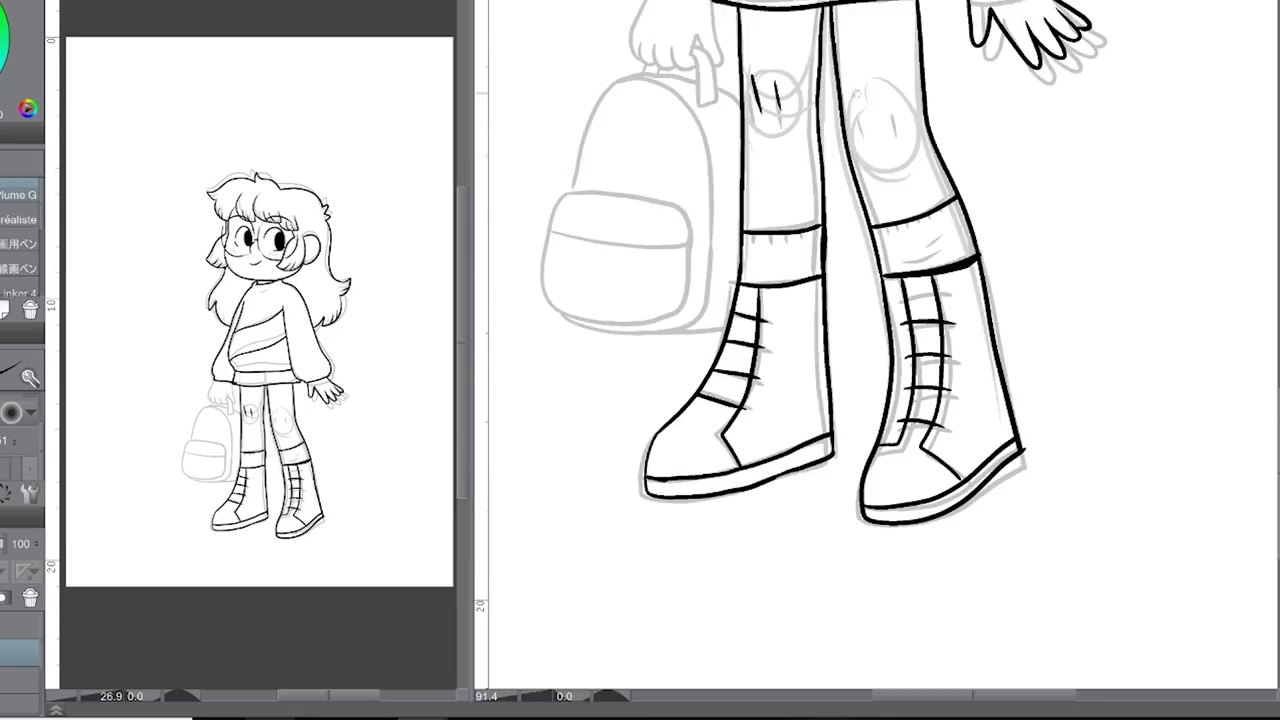
scroll(880, 350, "up", 4)
left_click_drag(642, 290, 696, 318)
left_click_drag(712, 246, 726, 316)
left_click_drag(696, 296, 726, 356)
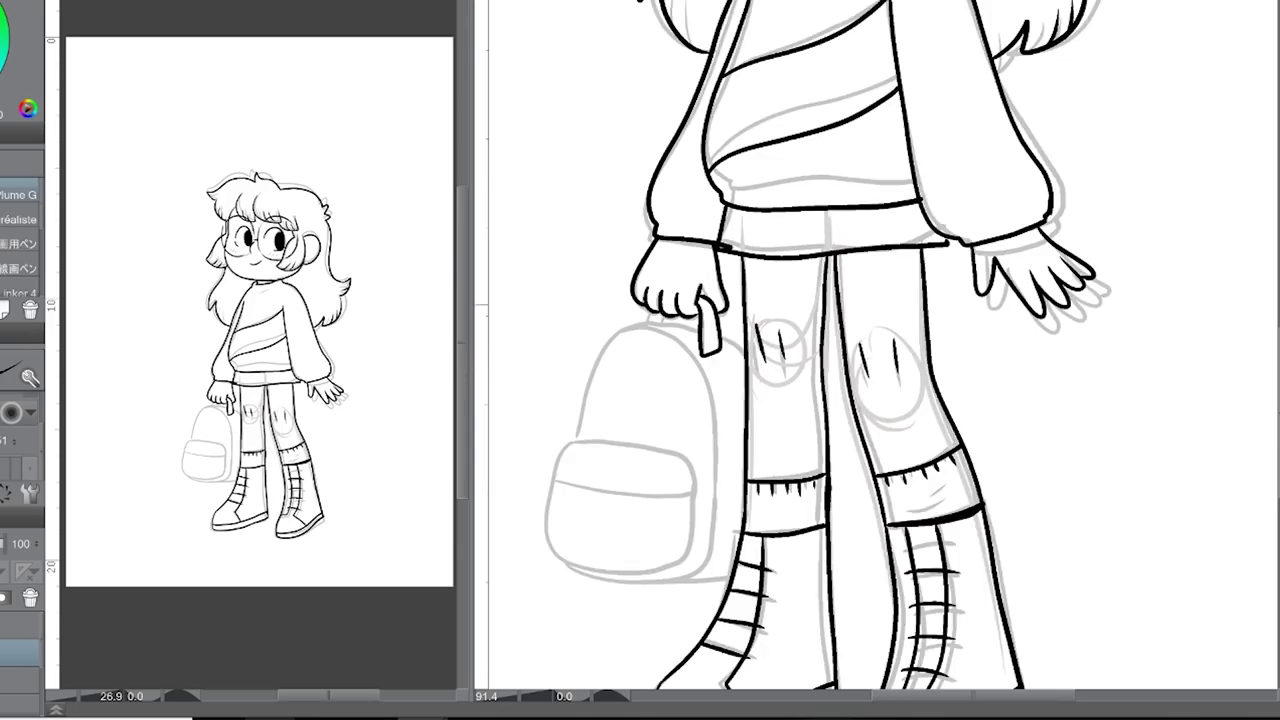
left_click_drag(880, 400, 920, 255)
Ink the backpack's top outline, front pocket, edges and the strap arcs below it.
mouse_move(766, 196)
left_mouse_down()
mouse_move(620, 290)
mouse_move(736, 420)
left_mouse_up()
left_click_drag(600, 340, 700, 424)
left_click_drag(618, 428, 716, 432)
left_click_drag(714, 430, 774, 438)
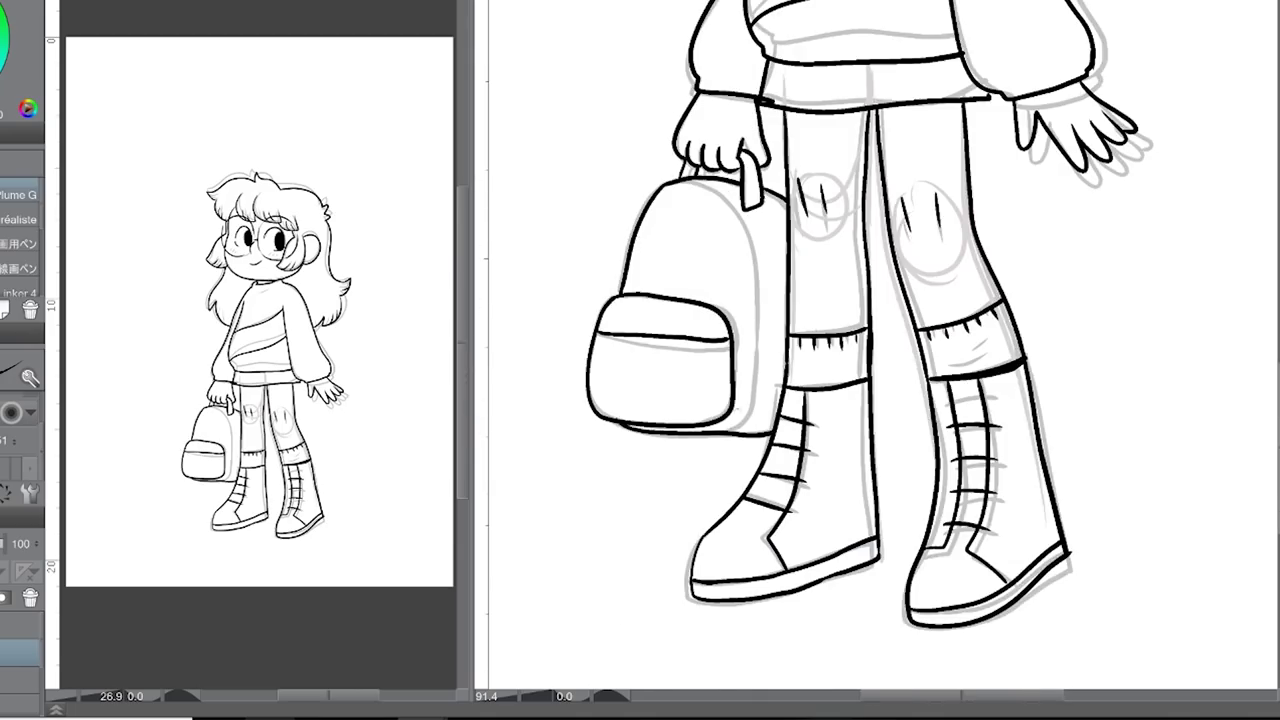
left_click_drag(742, 182, 760, 330)
left_click_drag(760, 330, 745, 430)
left_click_drag(668, 436, 730, 508)
left_click_drag(700, 434, 754, 460)
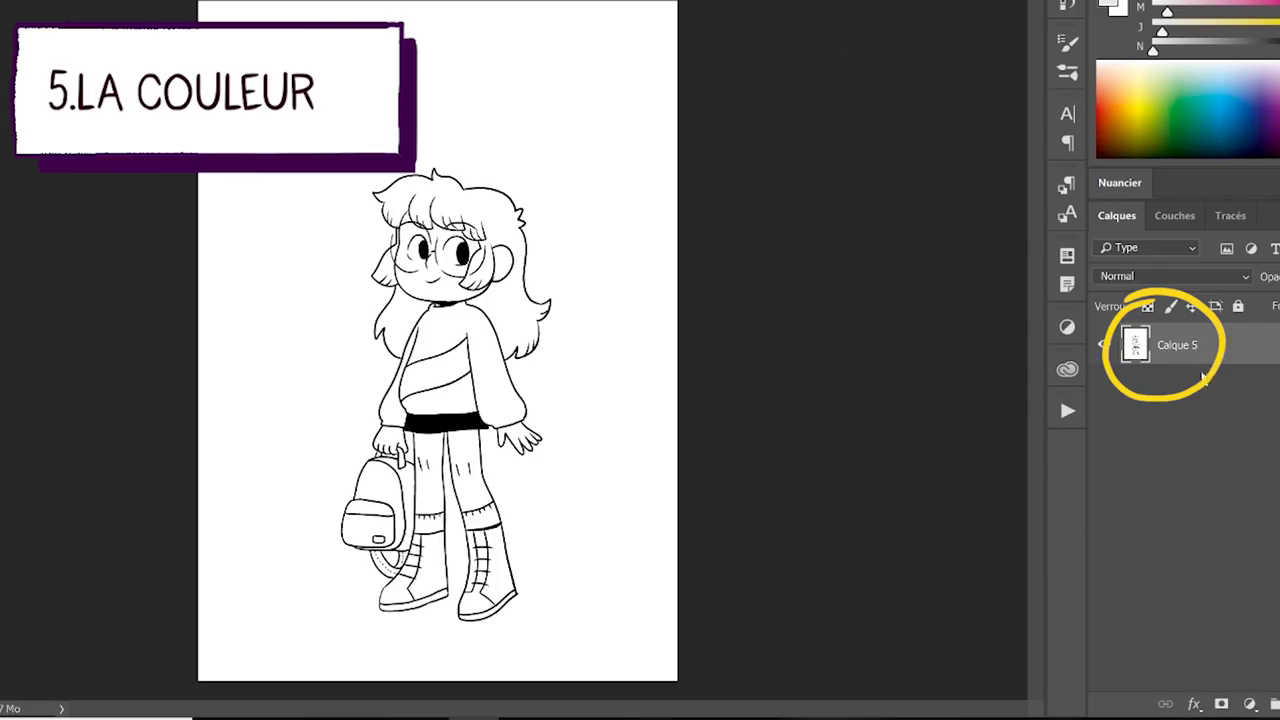
Load the line art as a selection from the RVB channel in Couches.
left_click(1177, 226)
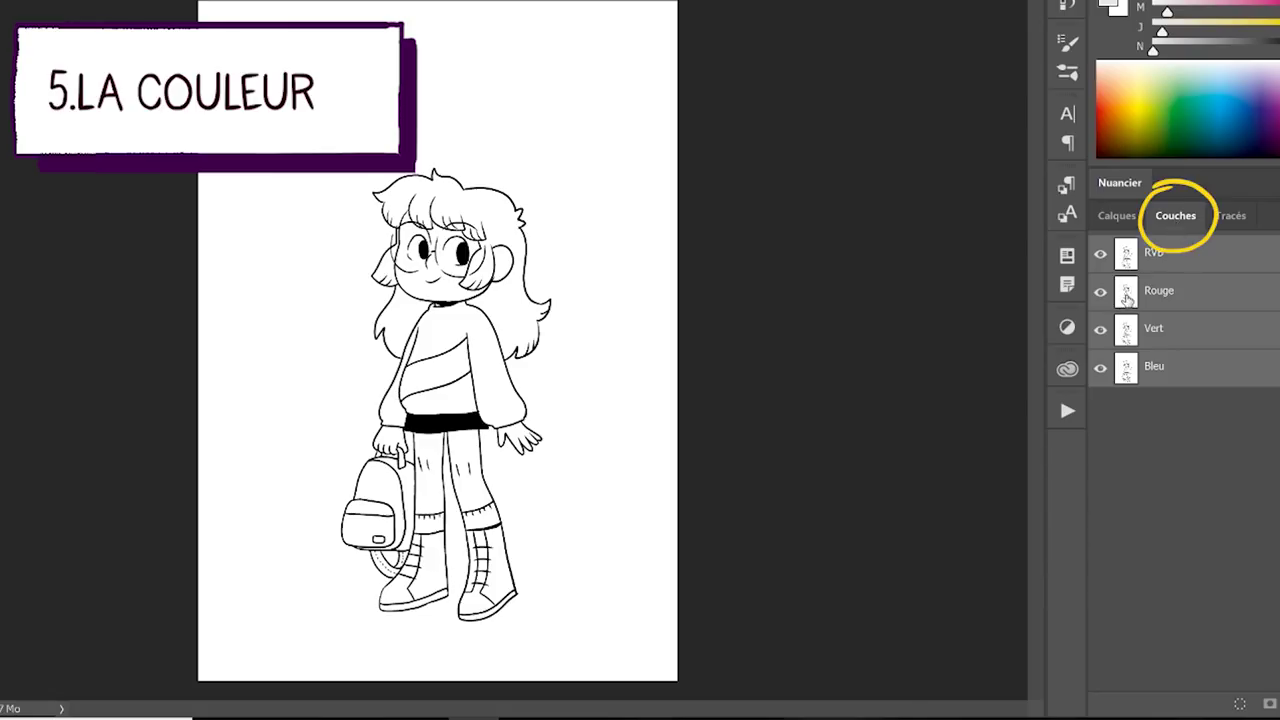
left_click(1127, 297)
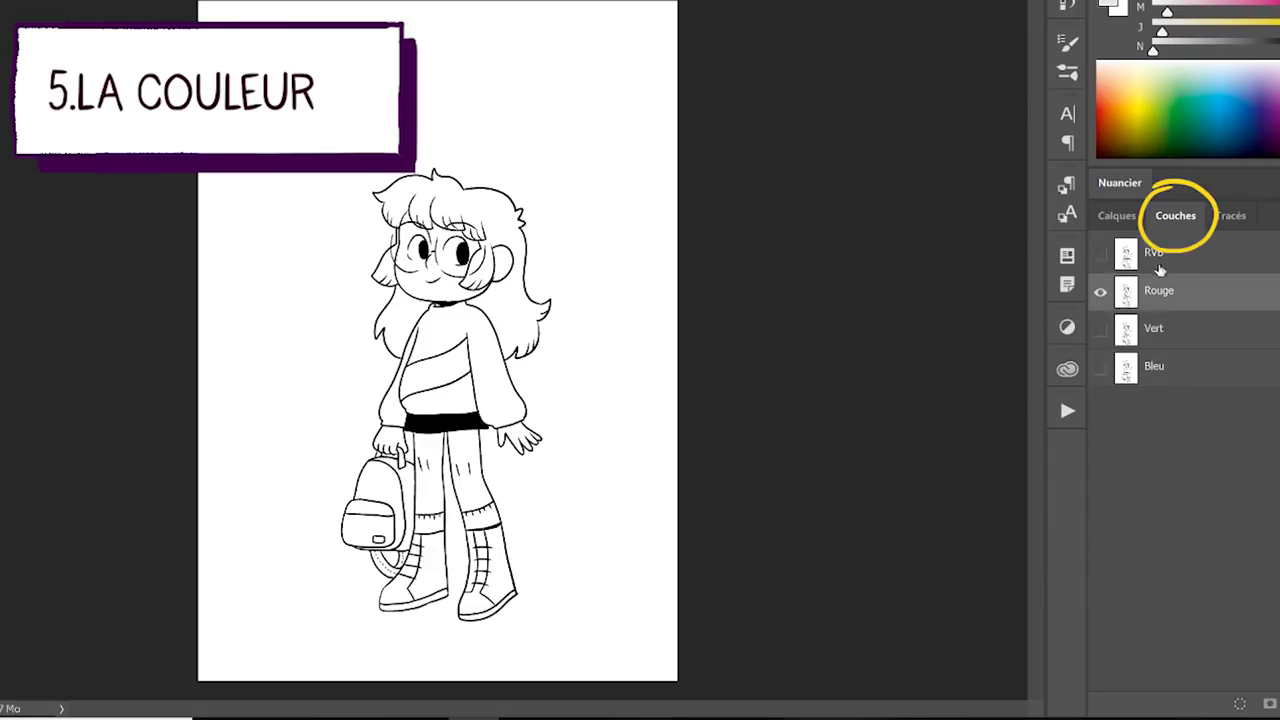
left_click(1157, 266)
left_click(1127, 254)
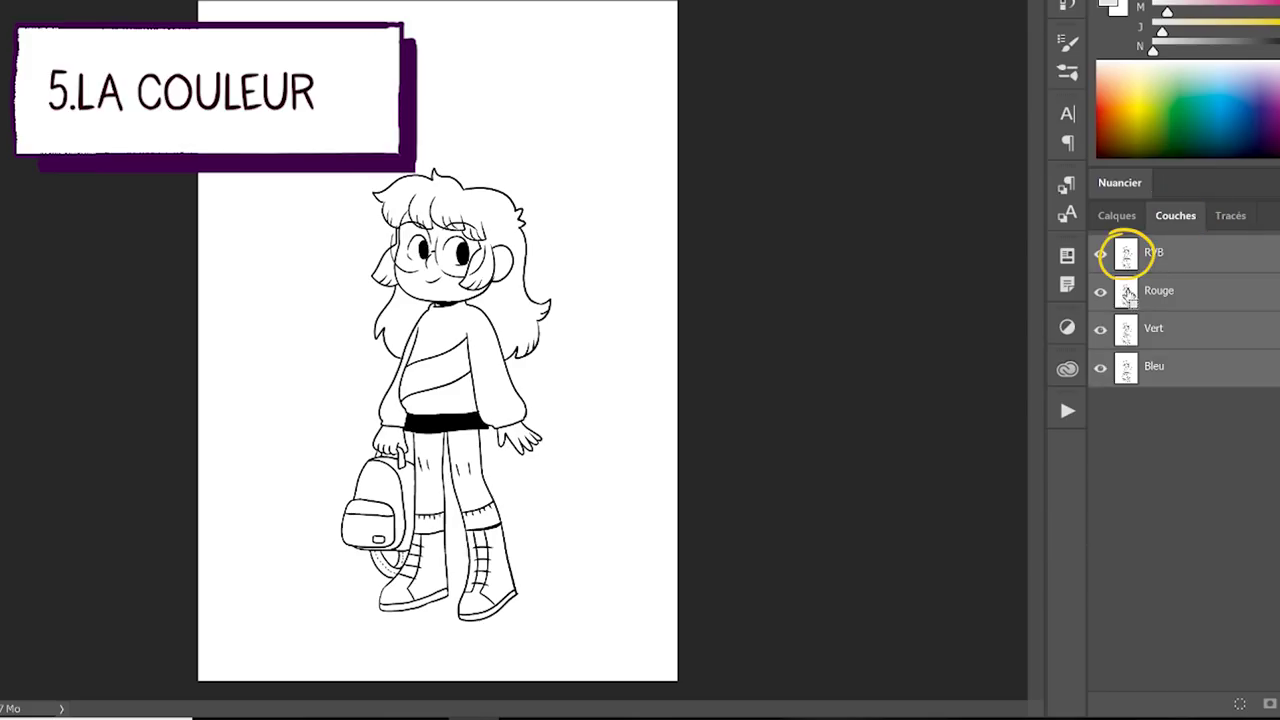
left_click(1127, 256, "ctrl")
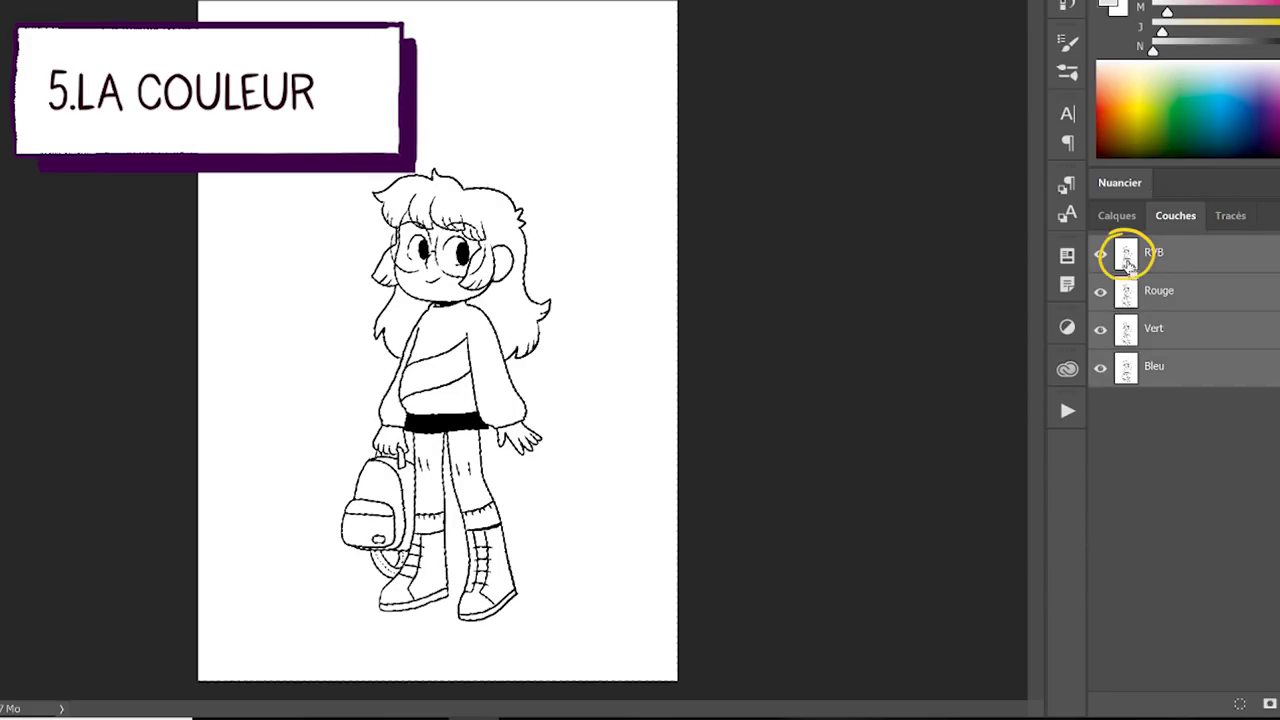
left_click(1116, 215)
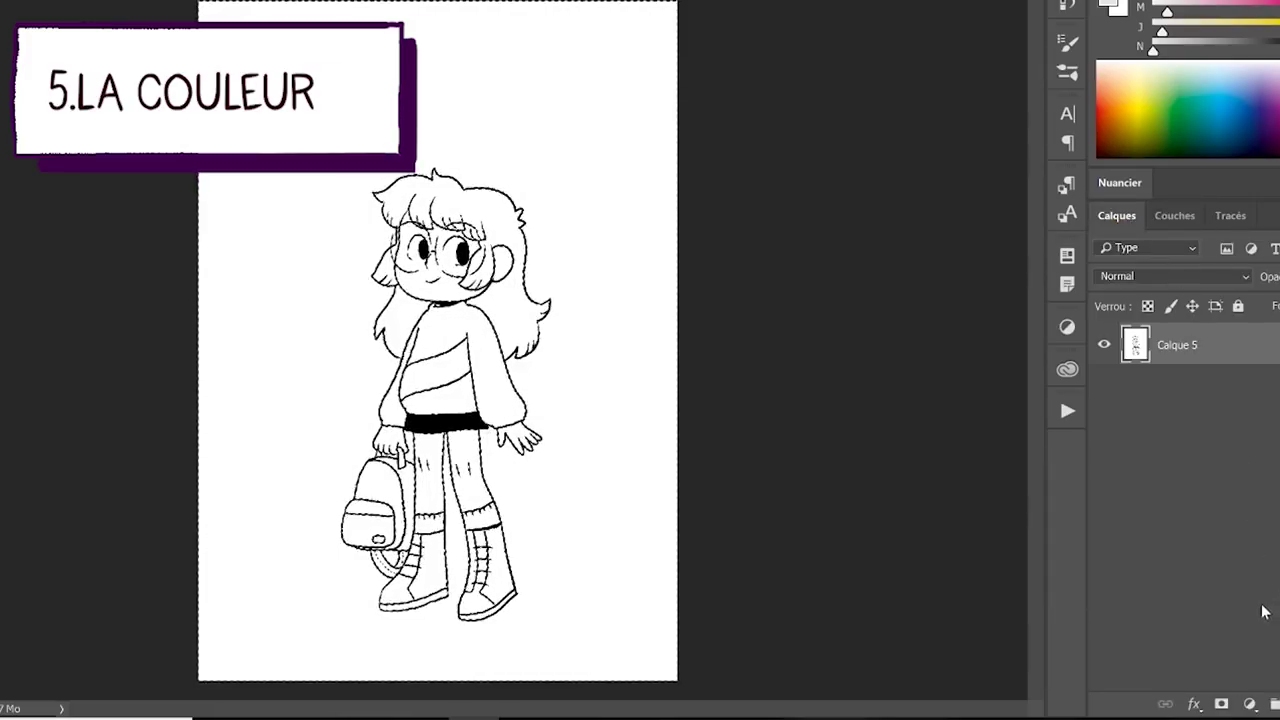
Add a new empty layer above Calque 5 and bring up Remplir with a black foreground.
key("ctrl+shift+alt+n")
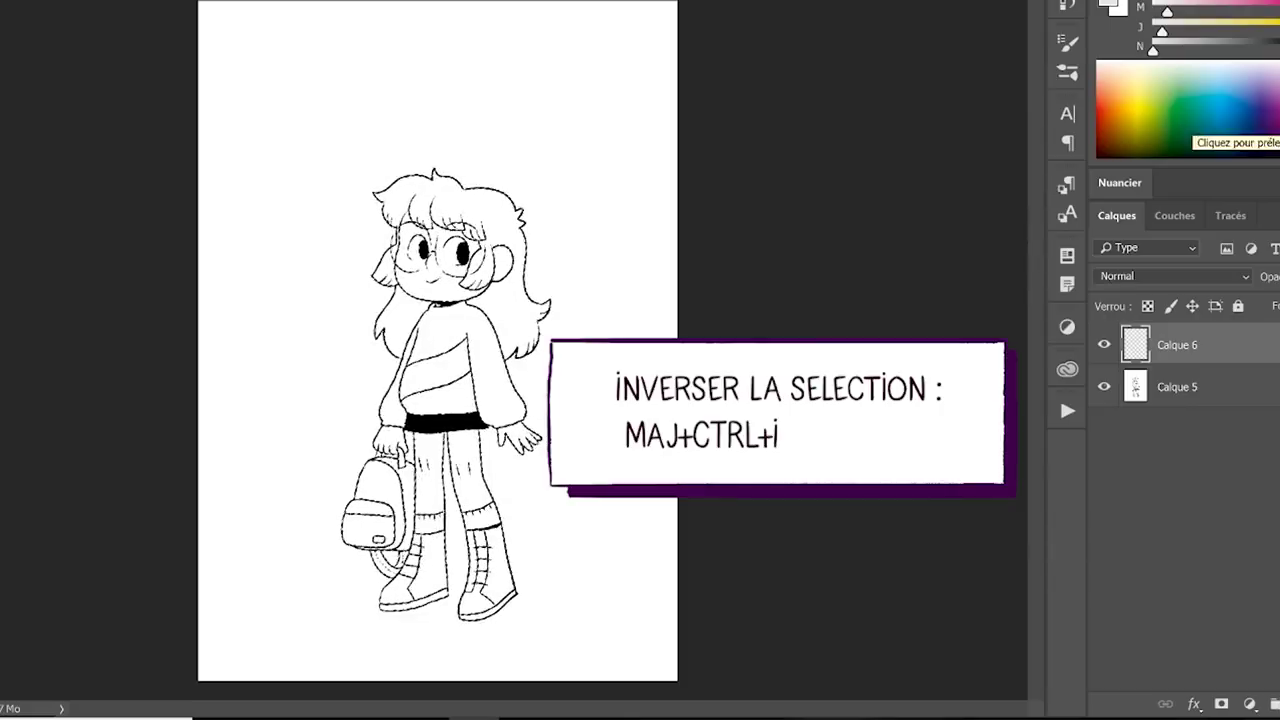
key("x")
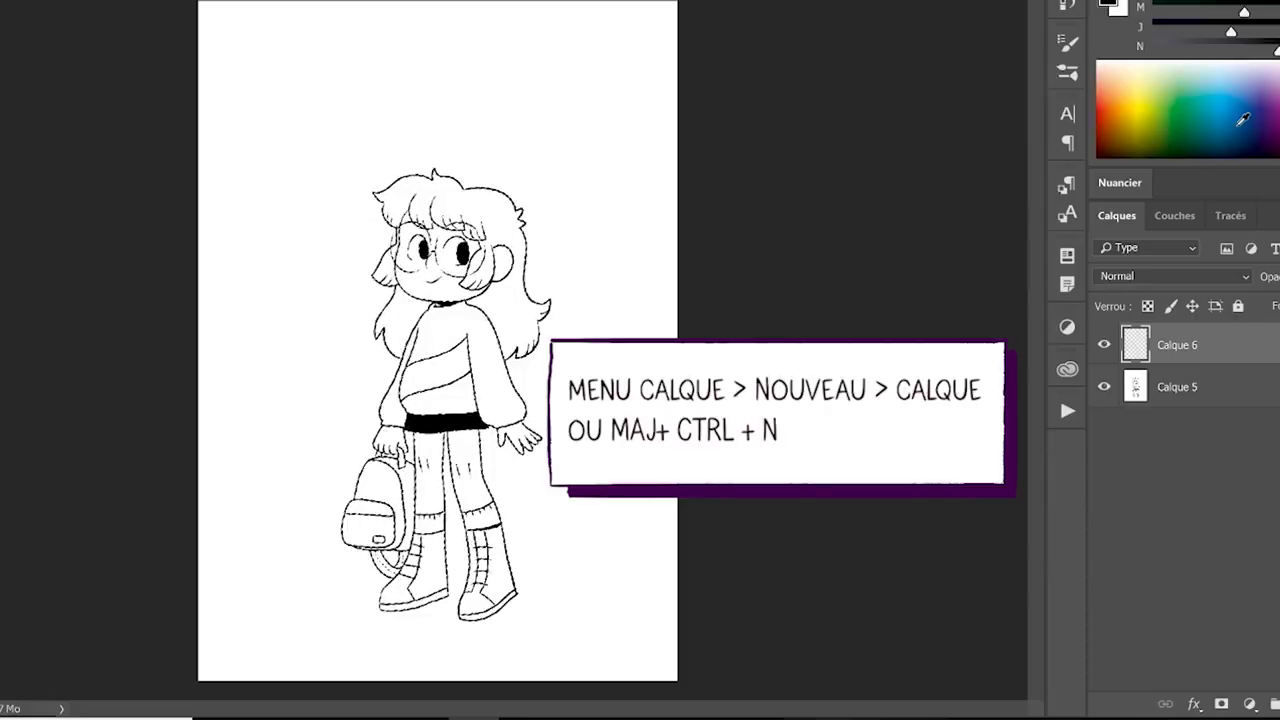
key("shift+F5")
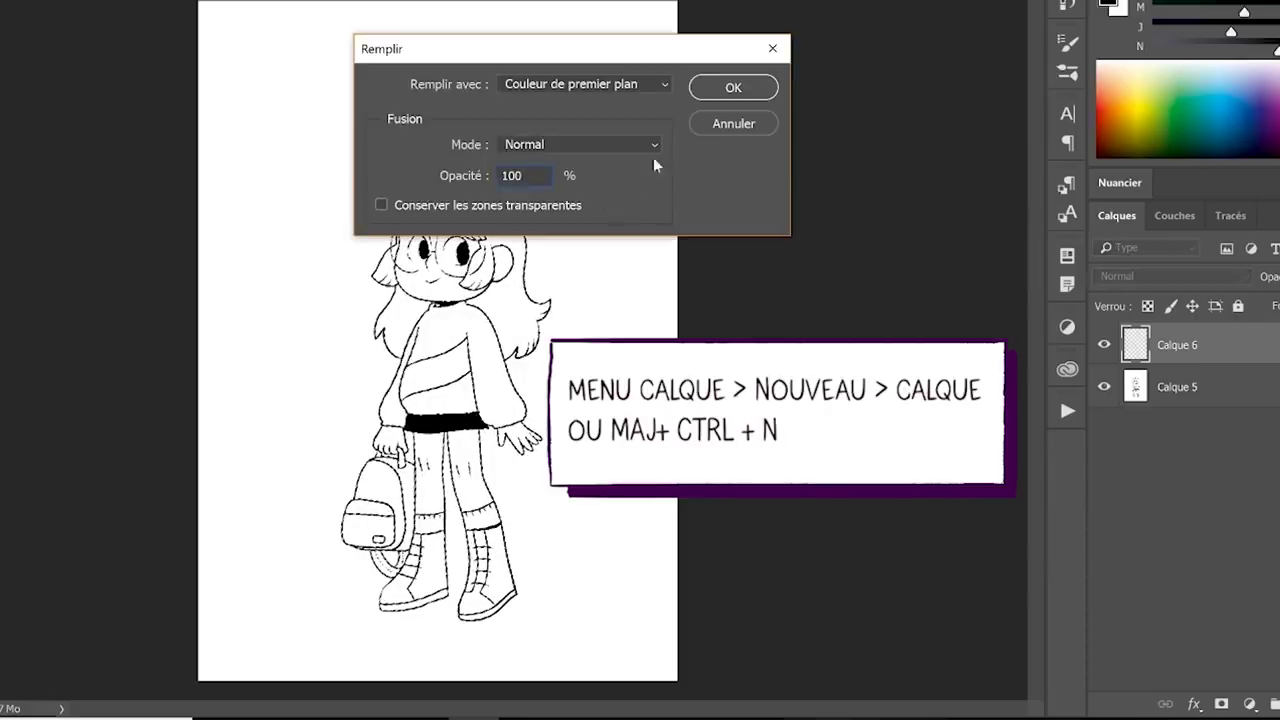
Fill the selection black onto Calque 6 and hide the original line-art layer Calque 5.
left_click(744, 87)
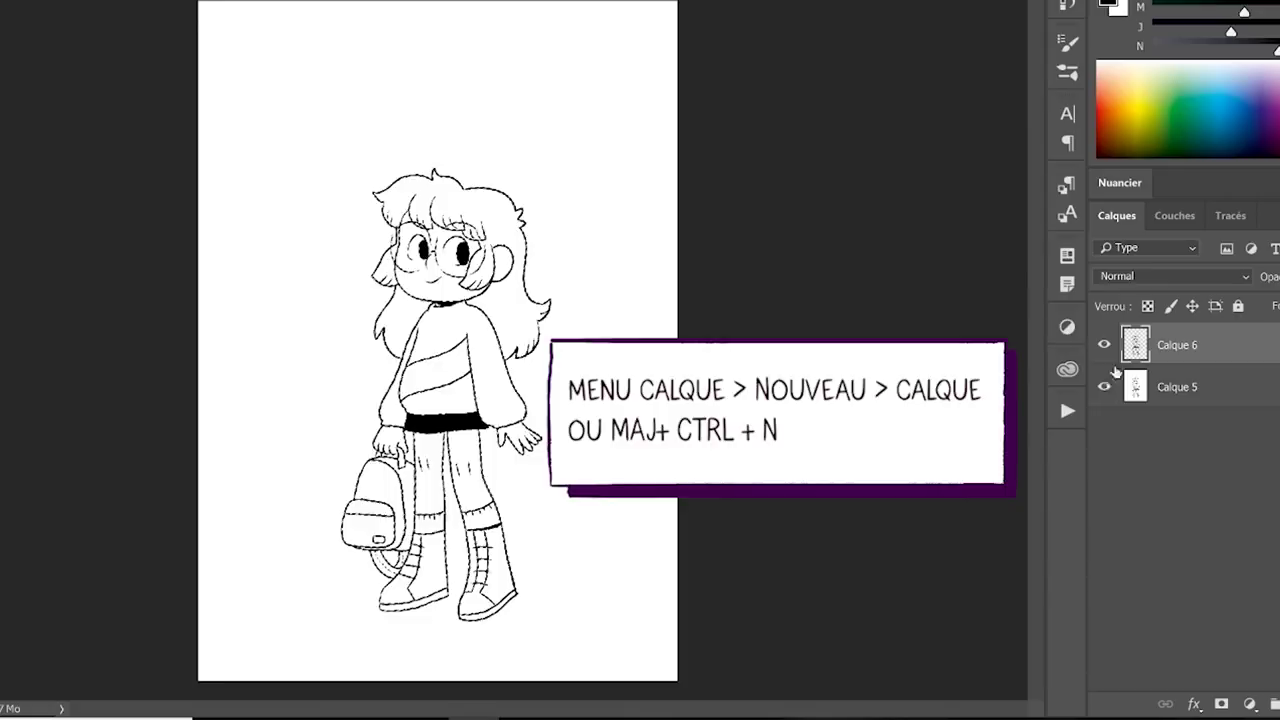
left_click(1104, 387)
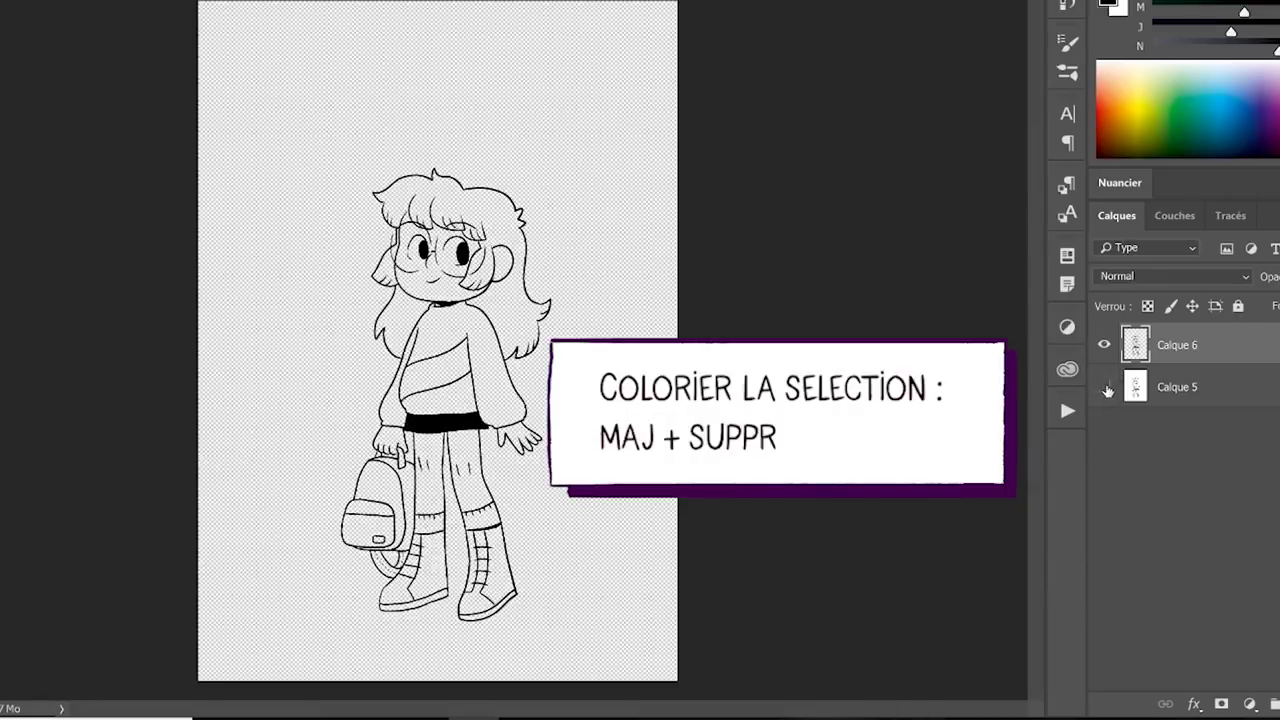
scroll(467, 330, "up", 5)
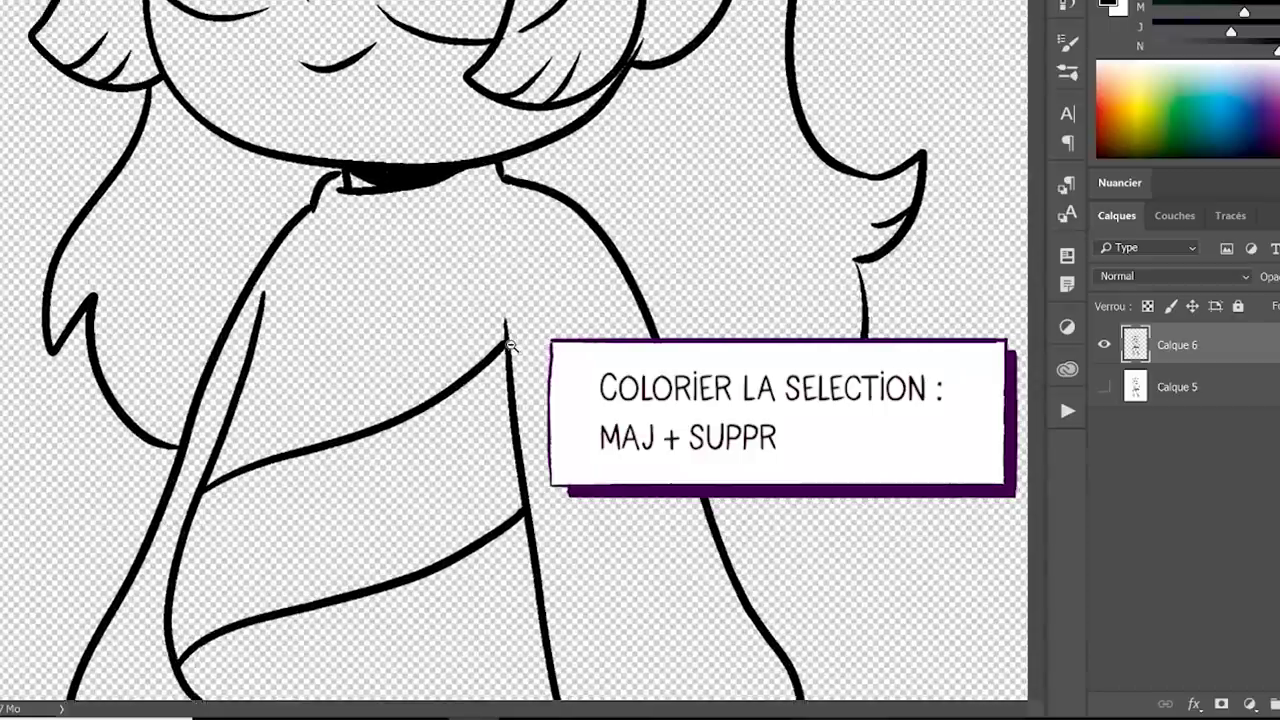
scroll(467, 330, "down", 4)
scroll(467, 328, "down", 2)
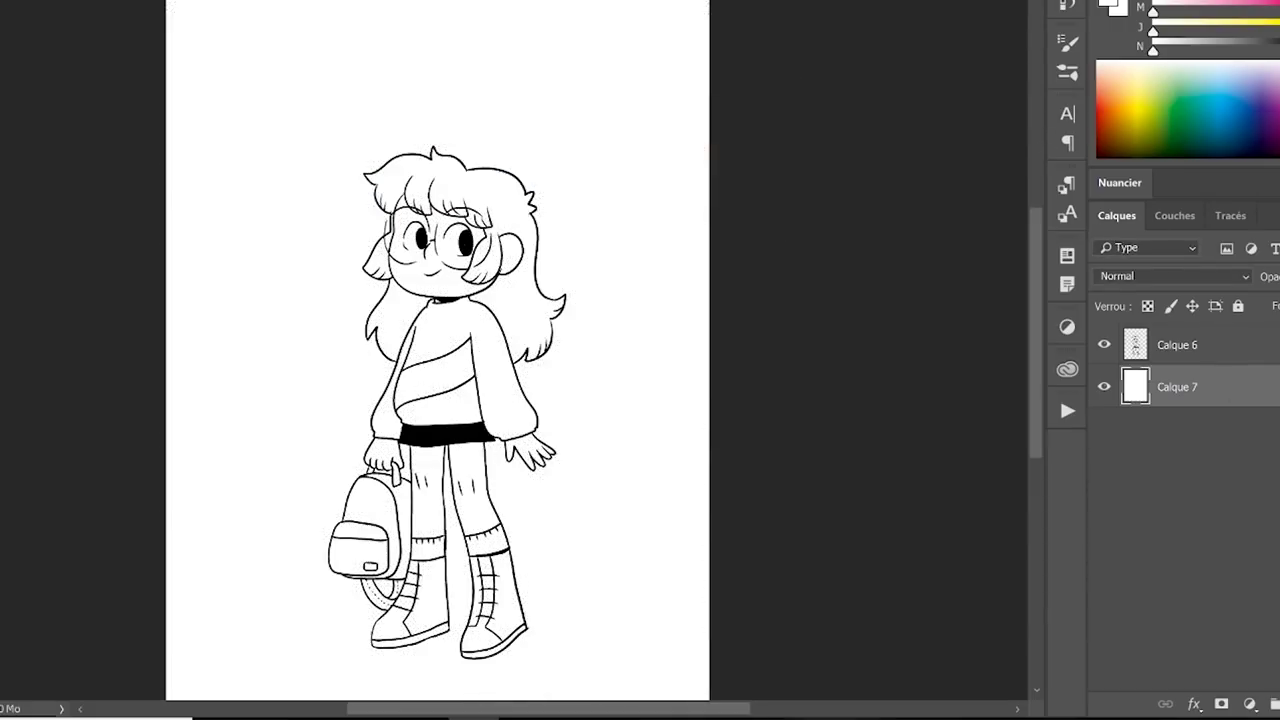
Add Calque 8 for flat colours and fill the legs, hands, face and ear with skin colour.
key("ctrl+shift+alt+n")
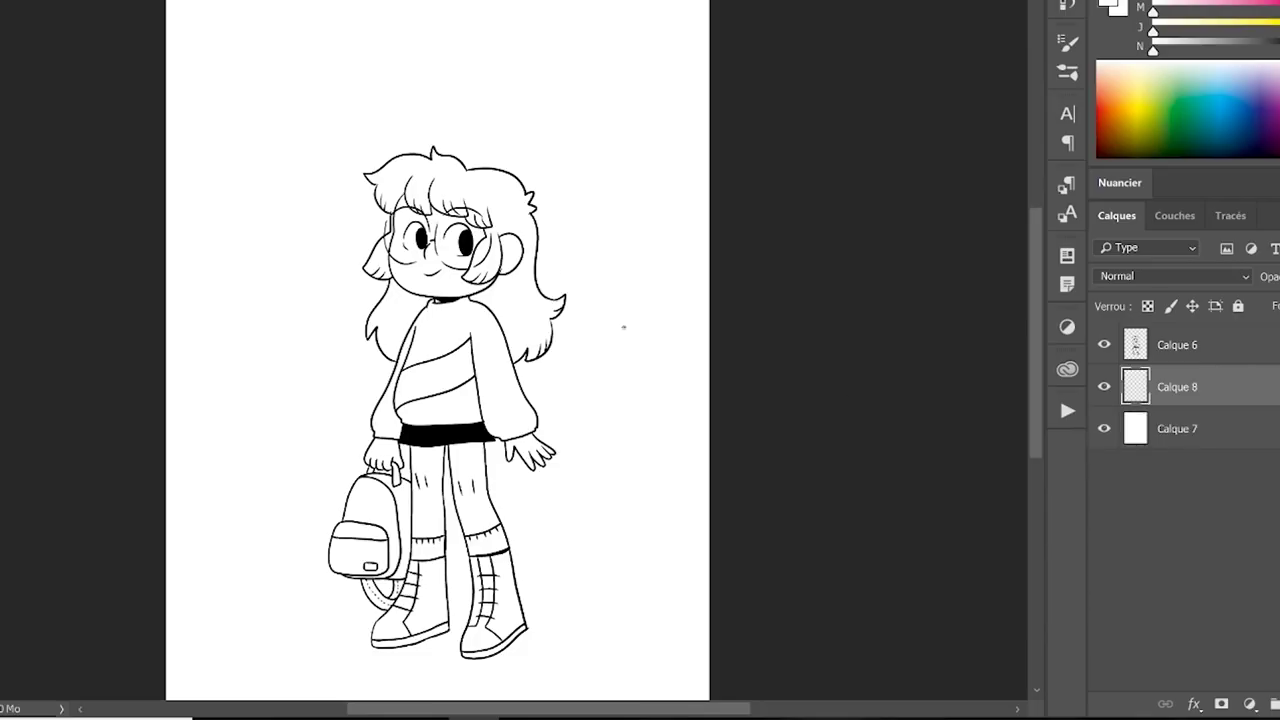
scroll(445, 300, "up", 5)
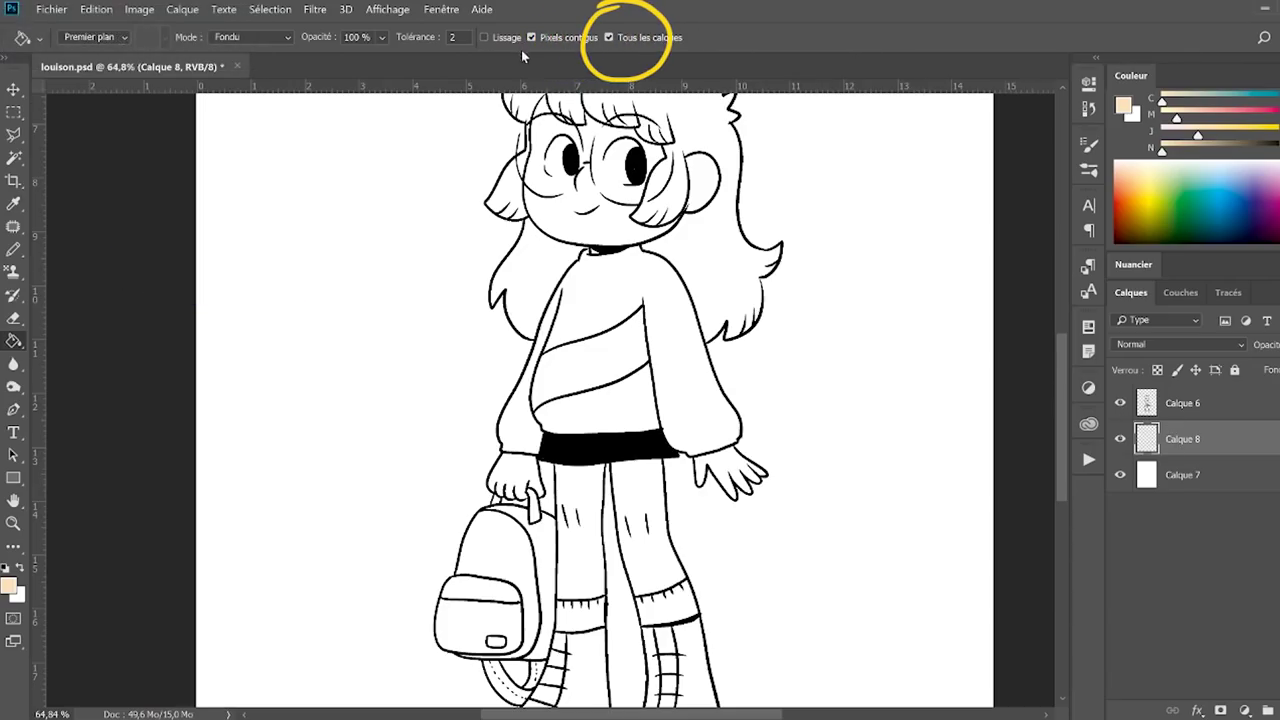
left_click(584, 520)
left_click(645, 520)
left_click(538, 470)
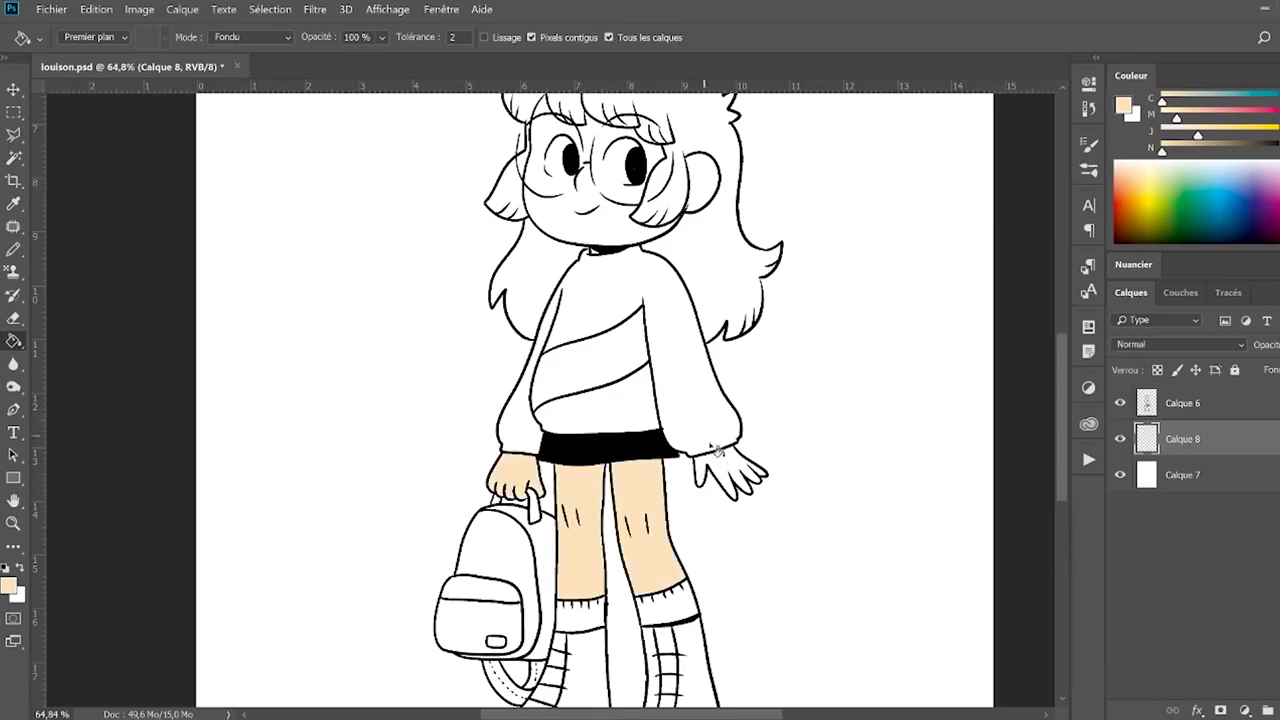
left_click(722, 456)
scroll(720, 258, "up", 2)
left_click(632, 348)
left_click(742, 280)
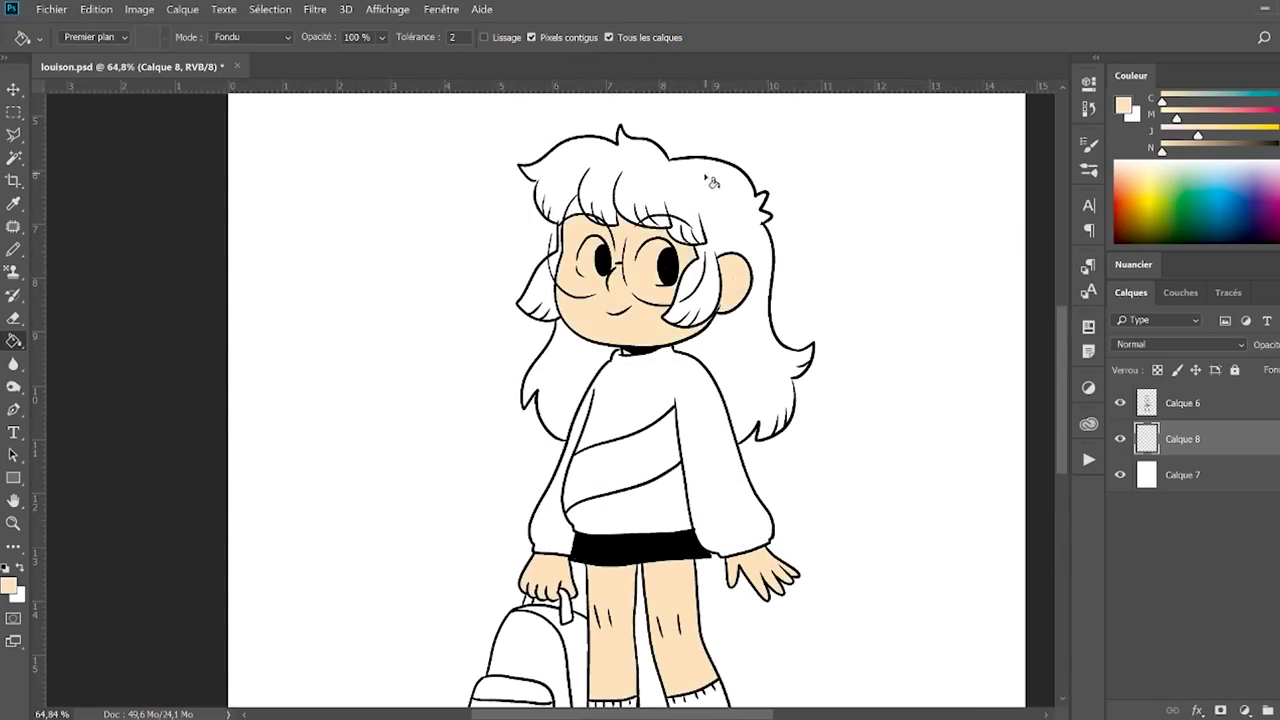
Fill the hair with yellow.
key("b")
left_click(1150, 184)
left_click_drag(1179, 118, 1174, 119)
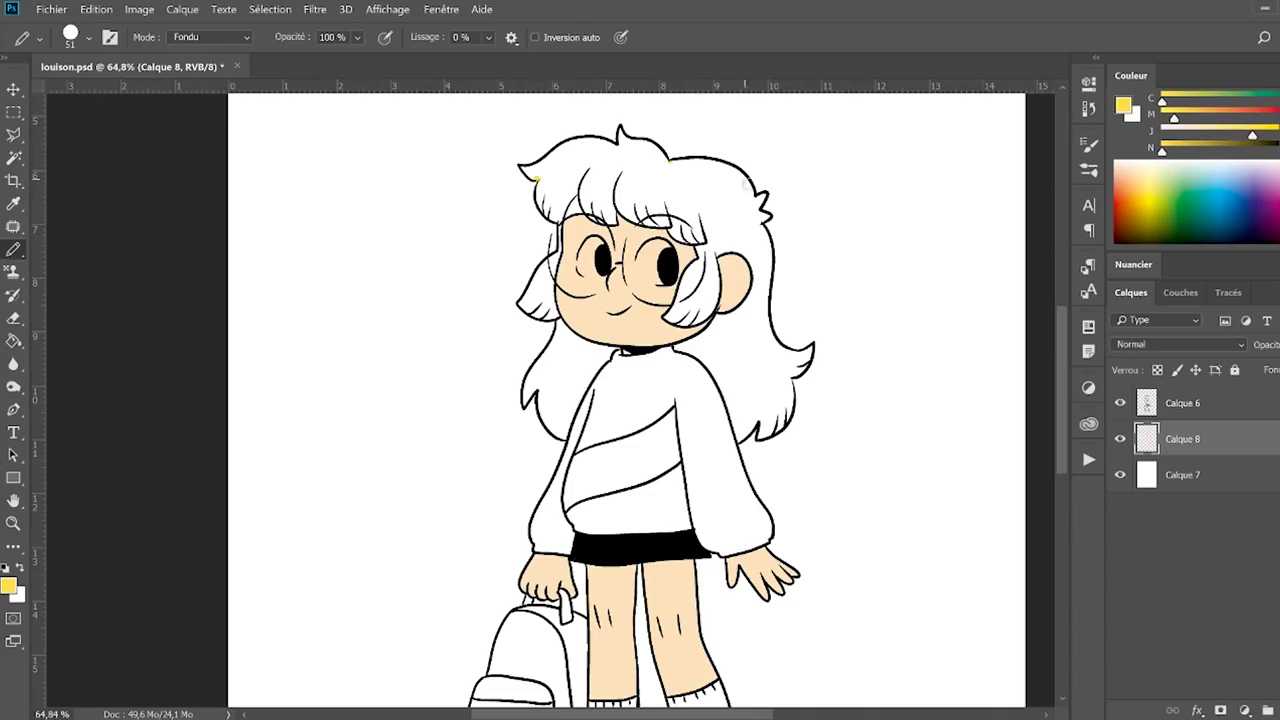
key("g")
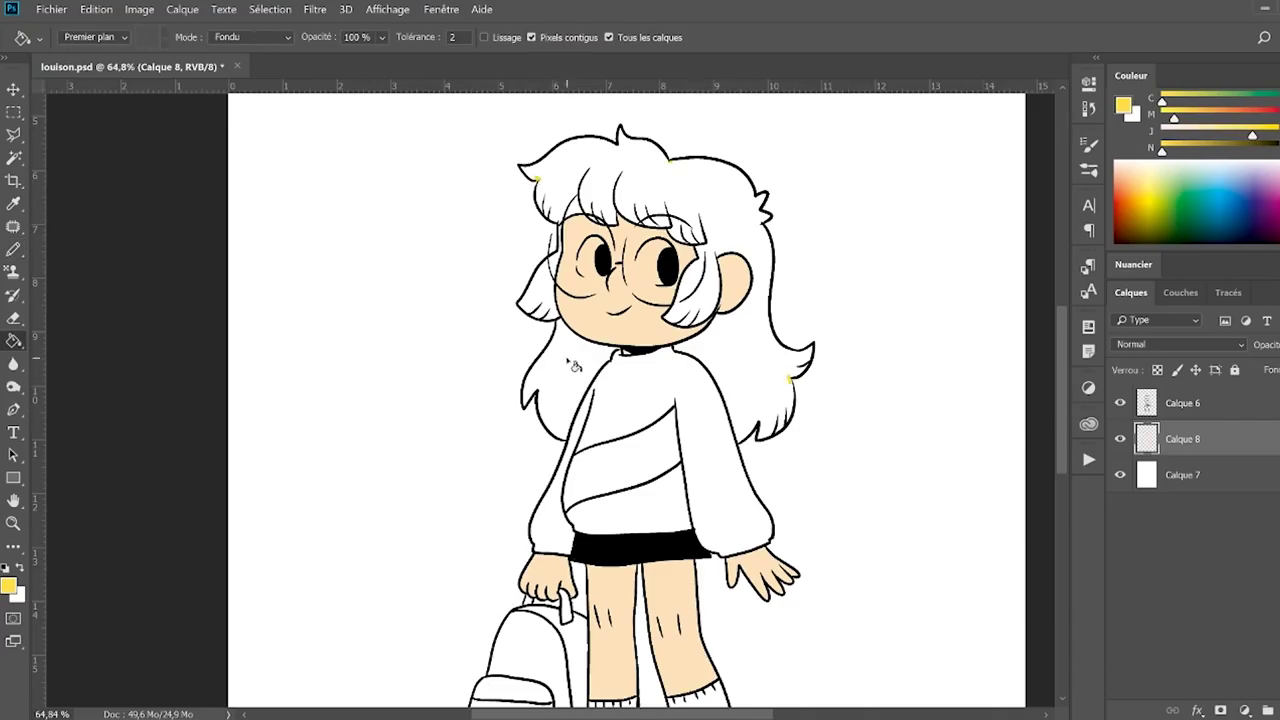
left_click(560, 400)
left_click(550, 300)
left_click(683, 156)
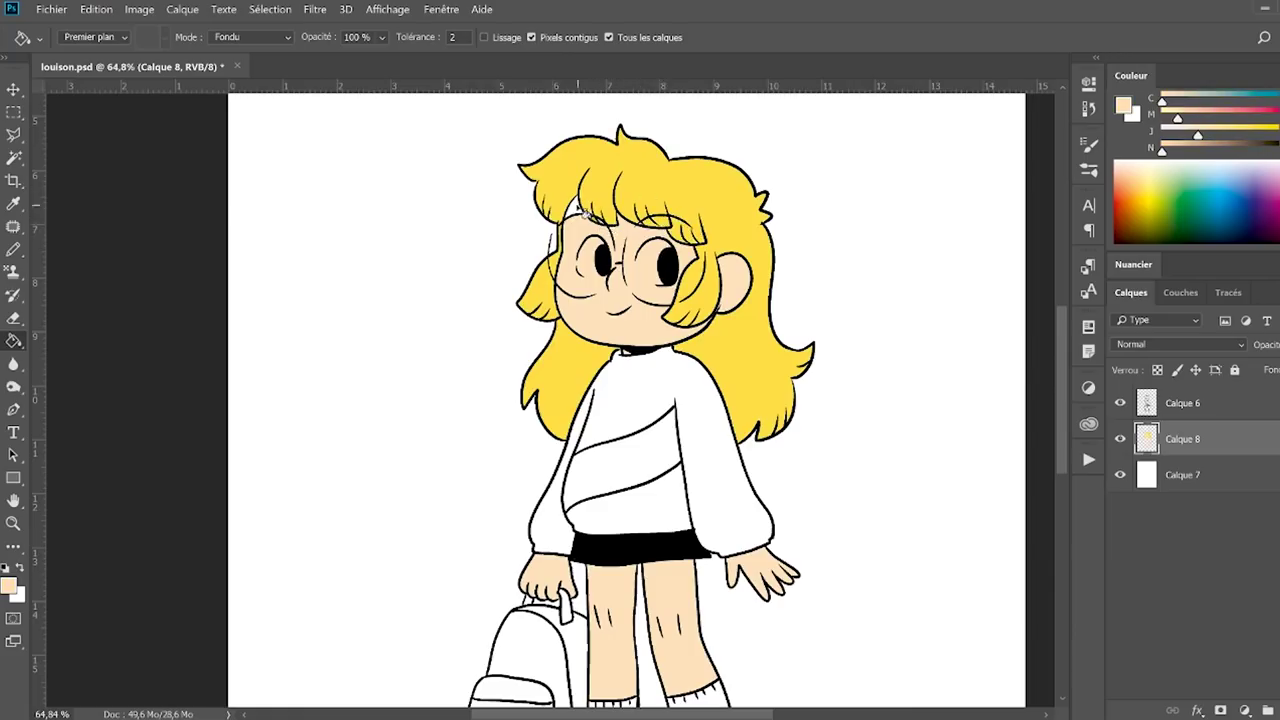
Fill the sweater red with a yellow stripe.
left_click_drag(610, 228, 566, 202)
left_click(1140, 185)
mouse_move(1220, 118)
left_mouse_down()
mouse_move(1242, 118)
mouse_move(1232, 135)
mouse_move(1162, 118)
left_mouse_up()
left_click(638, 424)
key("ctrl+z")
left_click(600, 360)
left_click(580, 490)
left_click(605, 435)
left_click_drag(670, 510, 674, 355)
Fill the boots and the right boot's stripe magenta and the soles maroon.
left_click(1272, 166)
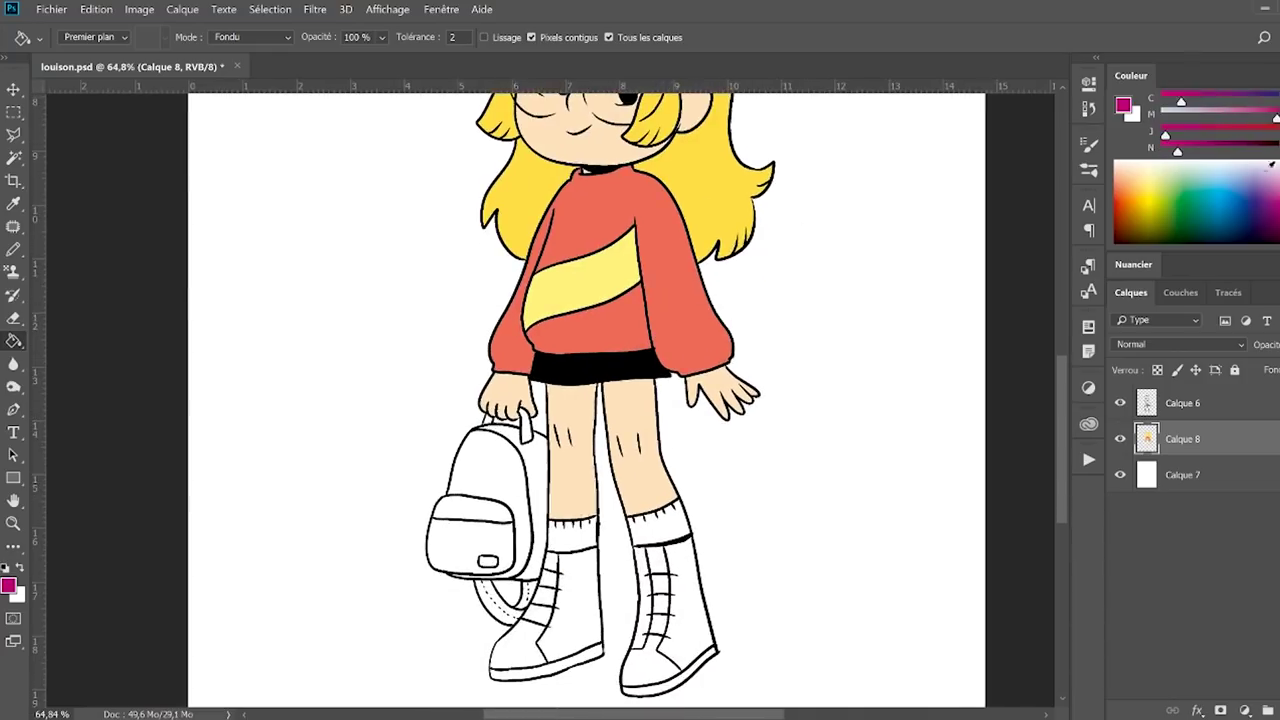
left_click(525, 645)
left_click(578, 595)
left_click(685, 630)
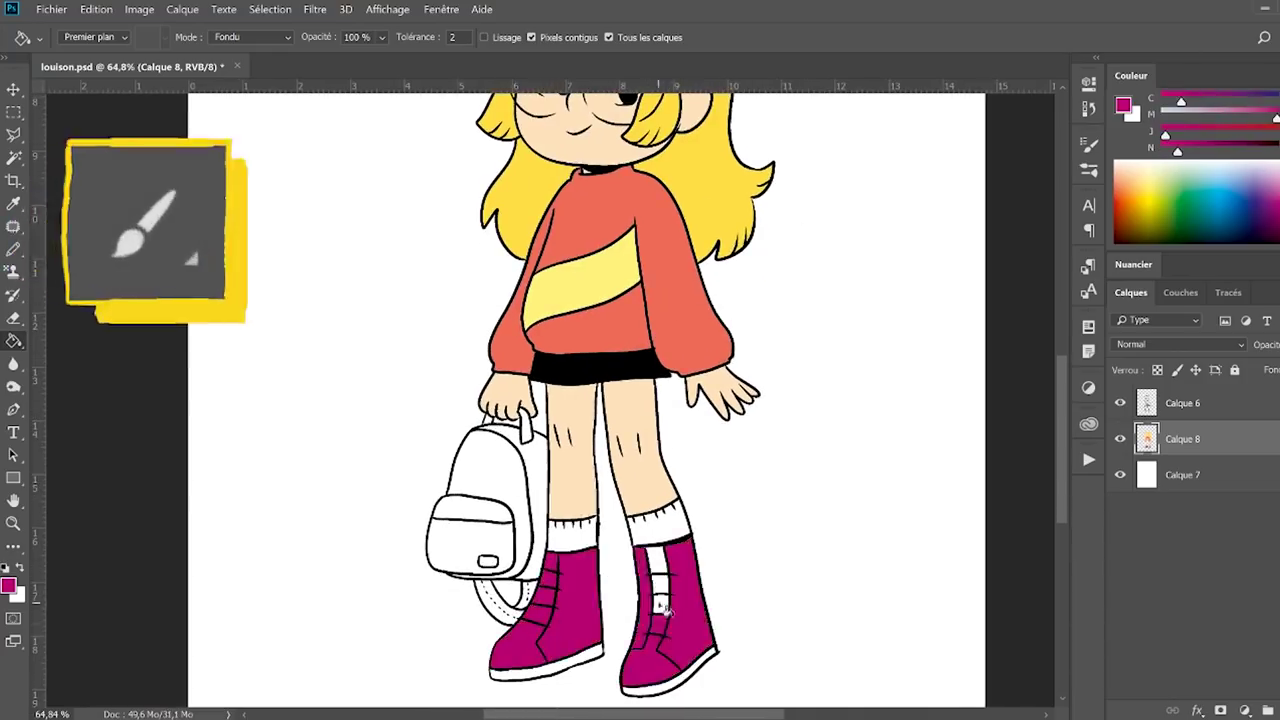
left_click(663, 606)
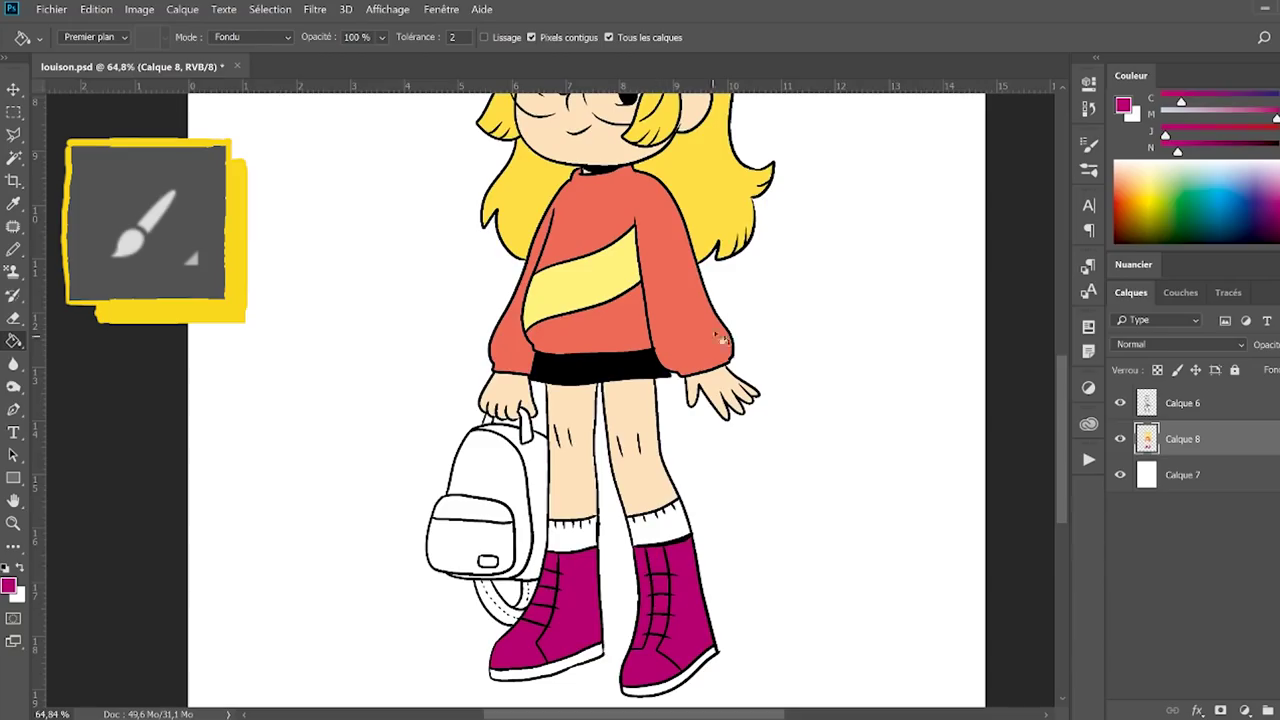
left_click_drag(1195, 152, 1222, 134)
left_click(676, 664)
left_click(569, 680)
Fill the backpack, its handle and strap maroon.
left_click(1222, 101)
left_click(470, 545)
left_click(485, 465)
left_click(532, 480)
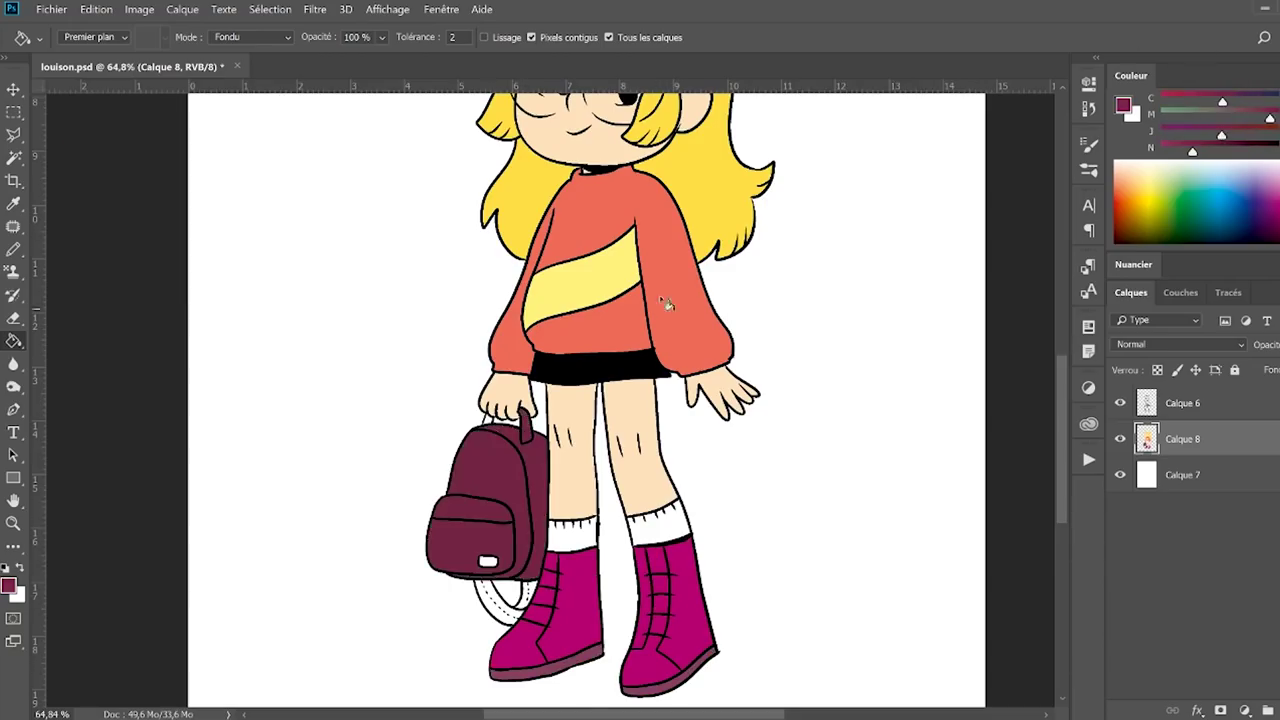
left_click(495, 605)
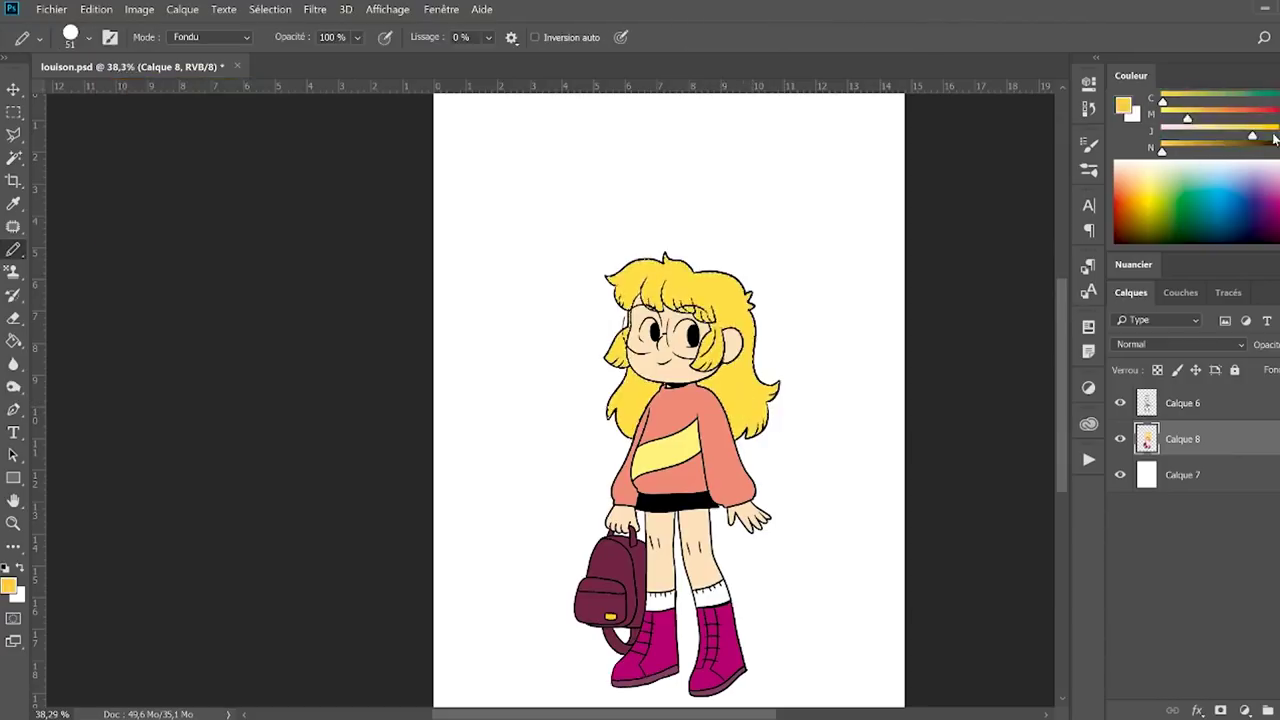
Shade the hair with an orange gradient and pale yellow highlights.
left_click(1176, 109)
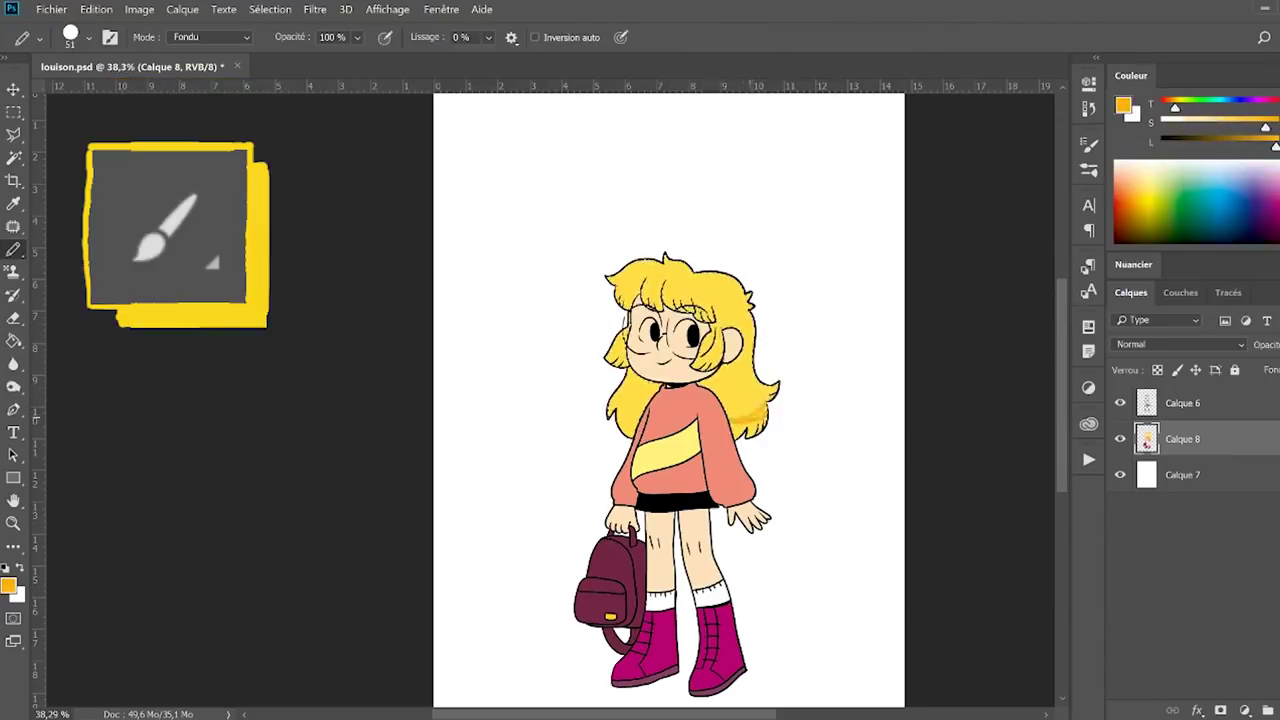
key("g")
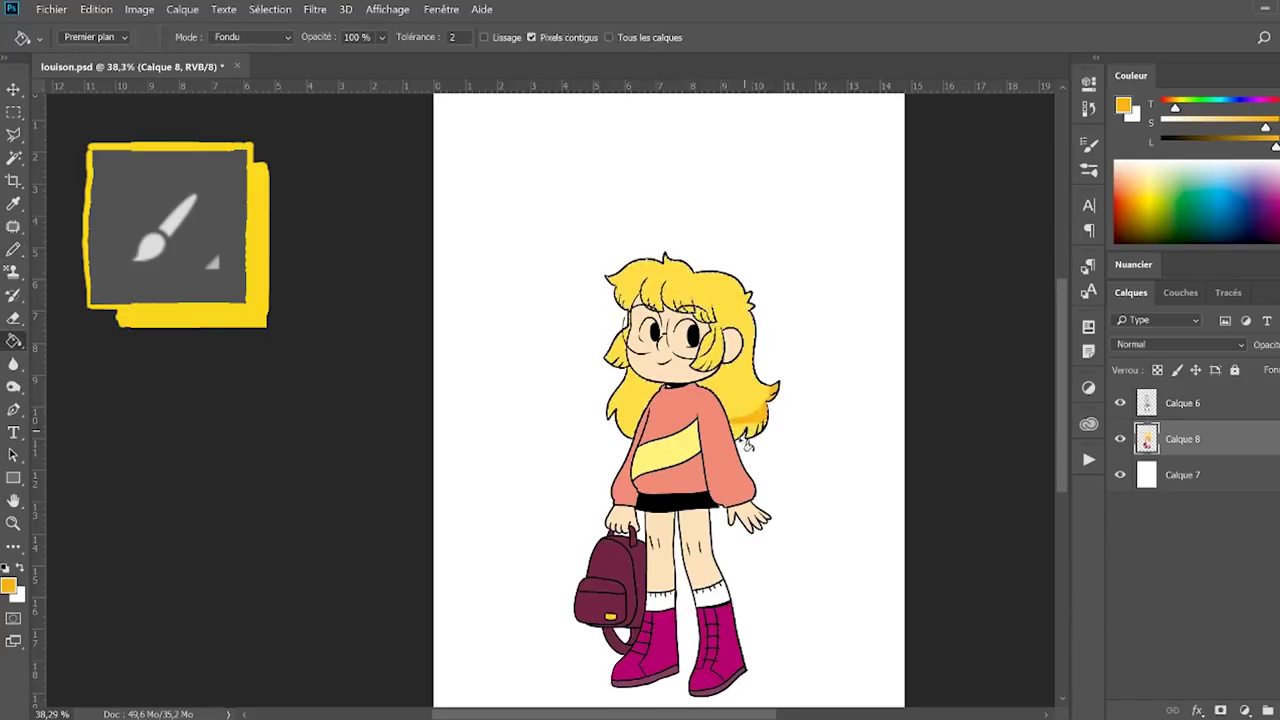
key("b")
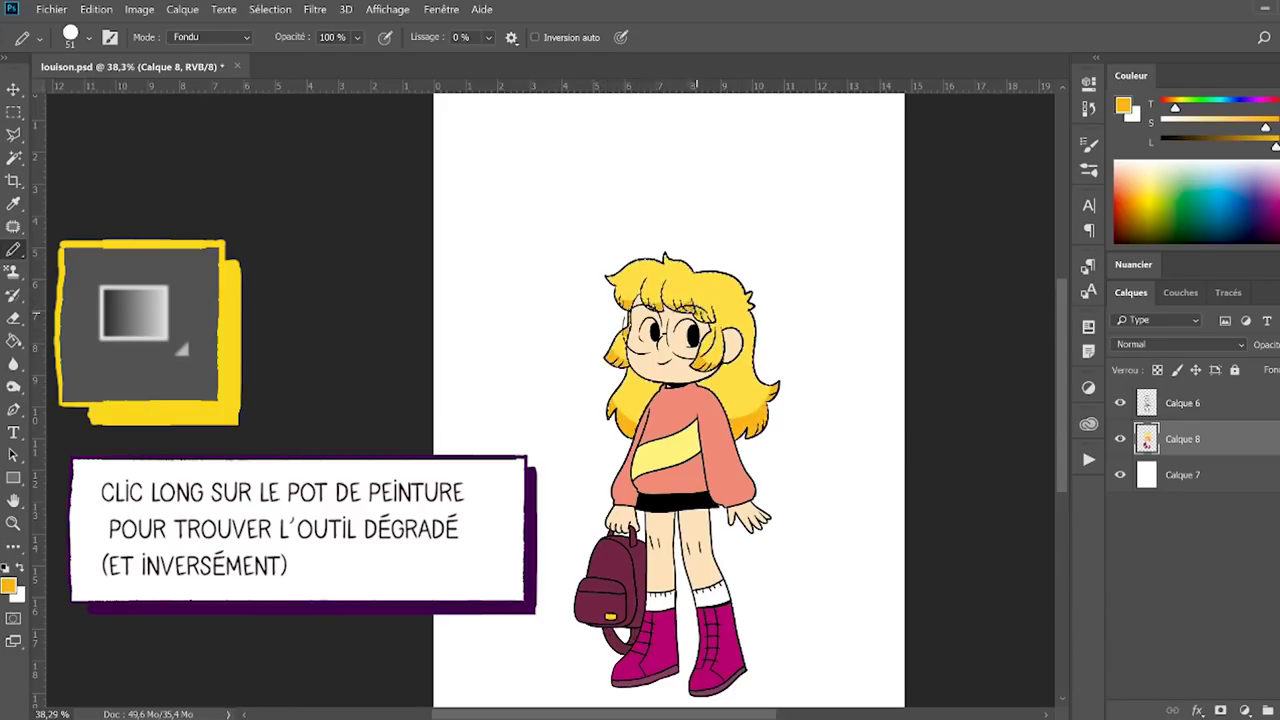
key("shift+g")
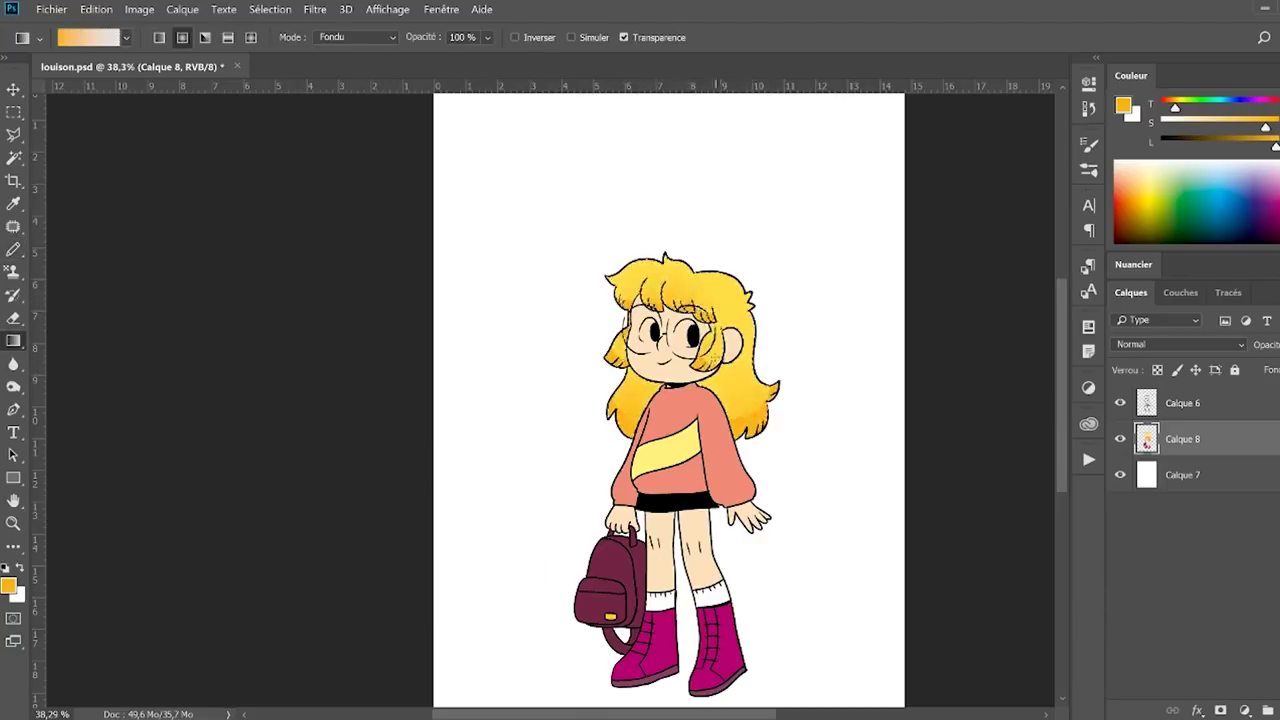
key("b")
left_click_drag(1265, 127, 1206, 127)
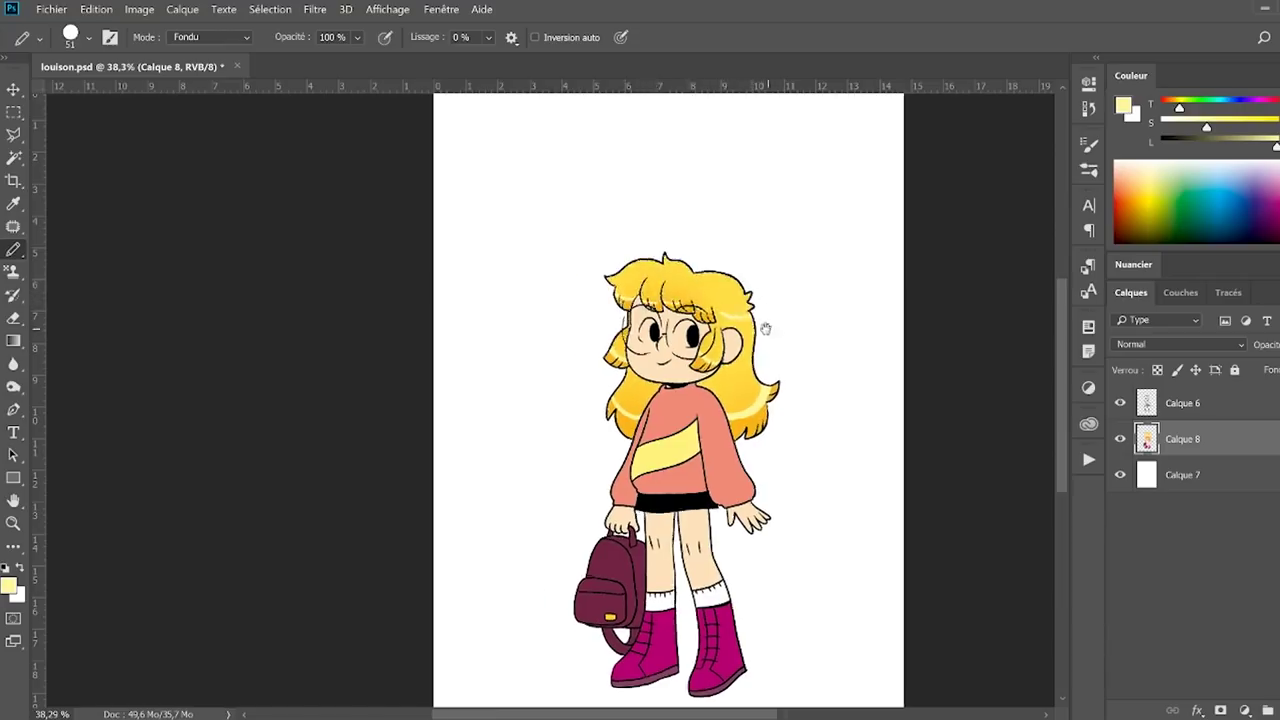
Apply a peach gradient blush to the cheeks and knees, zooming in on the face.
scroll(690, 400, "left", 2)
key("w")
key("g")
left_click_drag(1179, 107, 1214, 127)
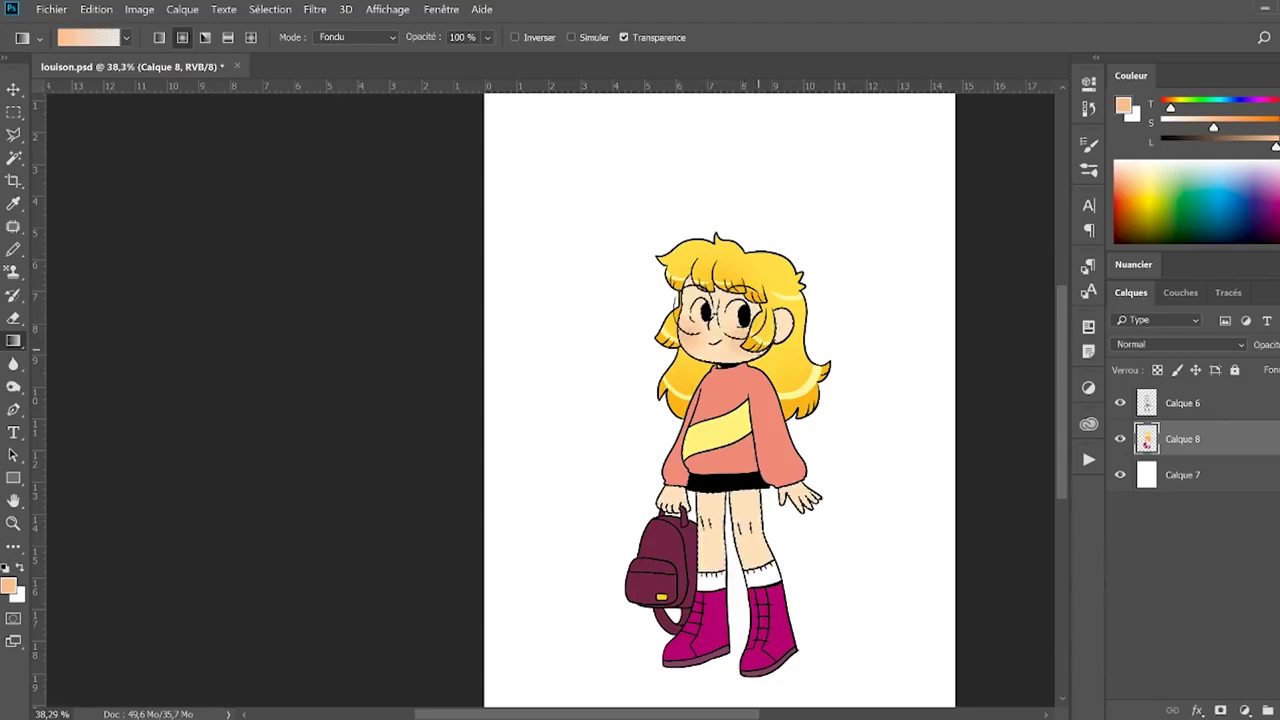
key("b")
key("x")
scroll(801, 310, "up", 5)
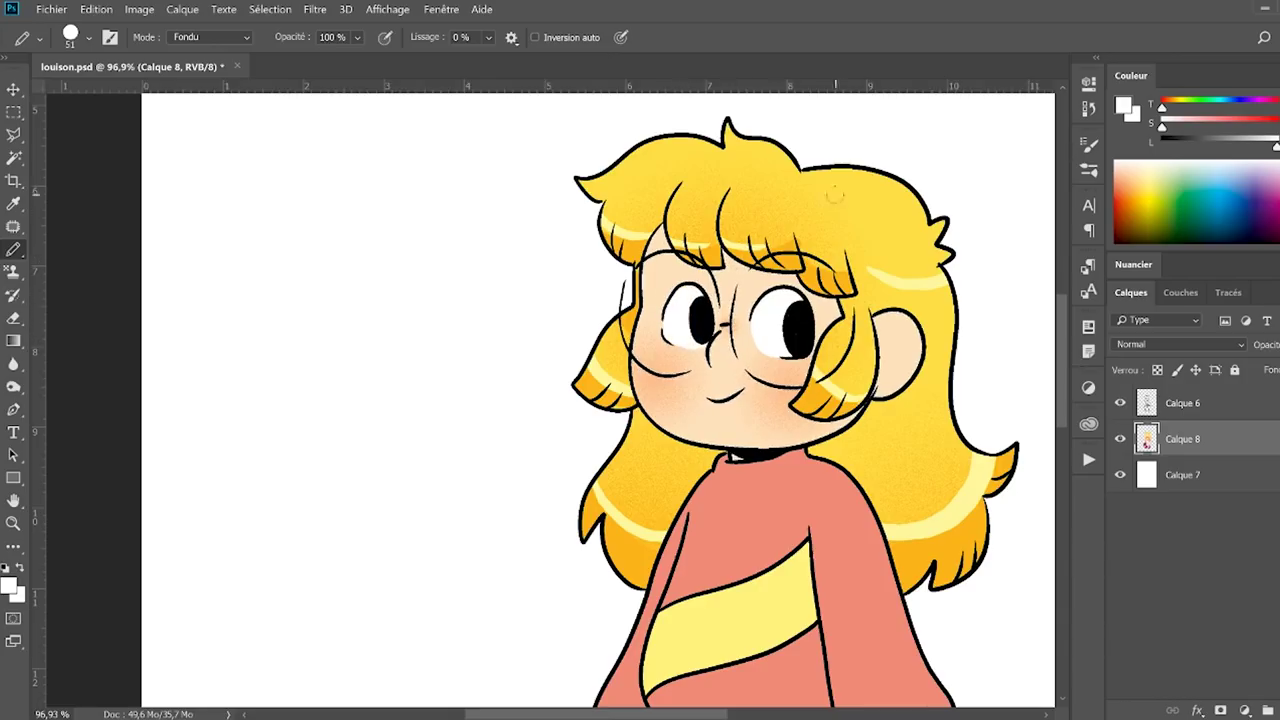
Shade the sweater sleeve, collar and hem in darker red.
left_click_drag(765, 355, 790, 415)
key("ctrl+z")
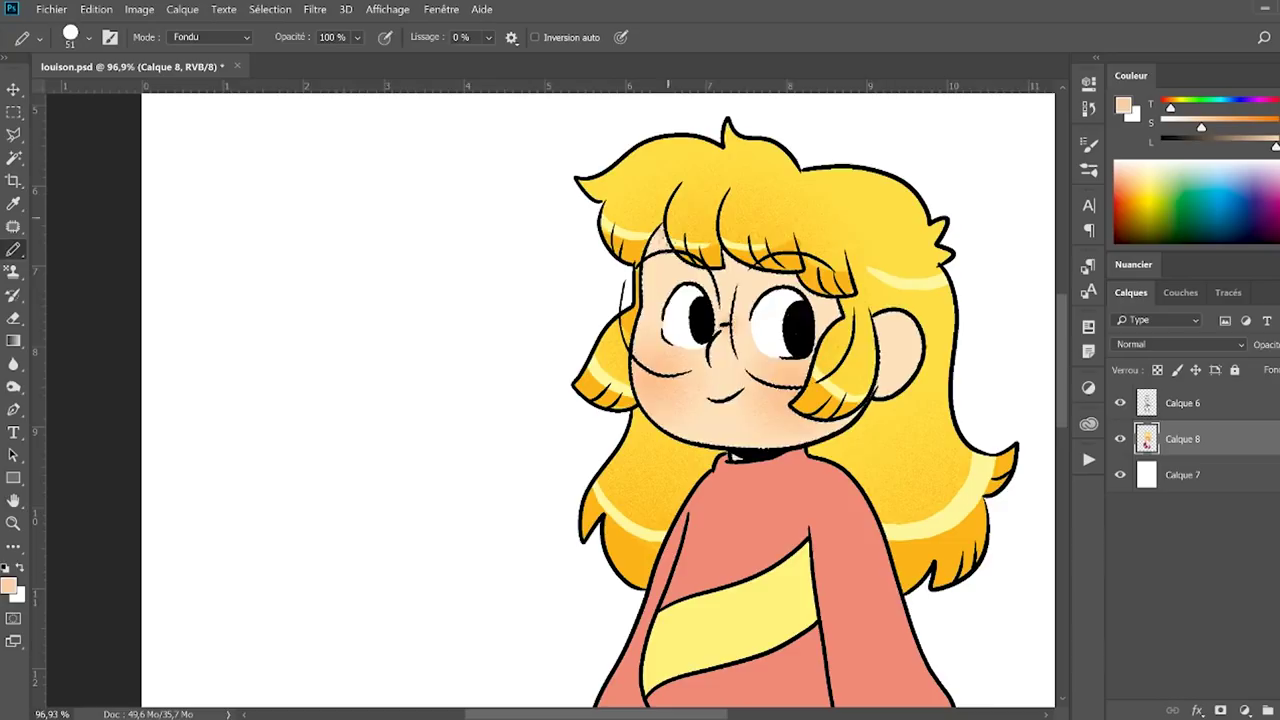
scroll(640, 400, "down", 5)
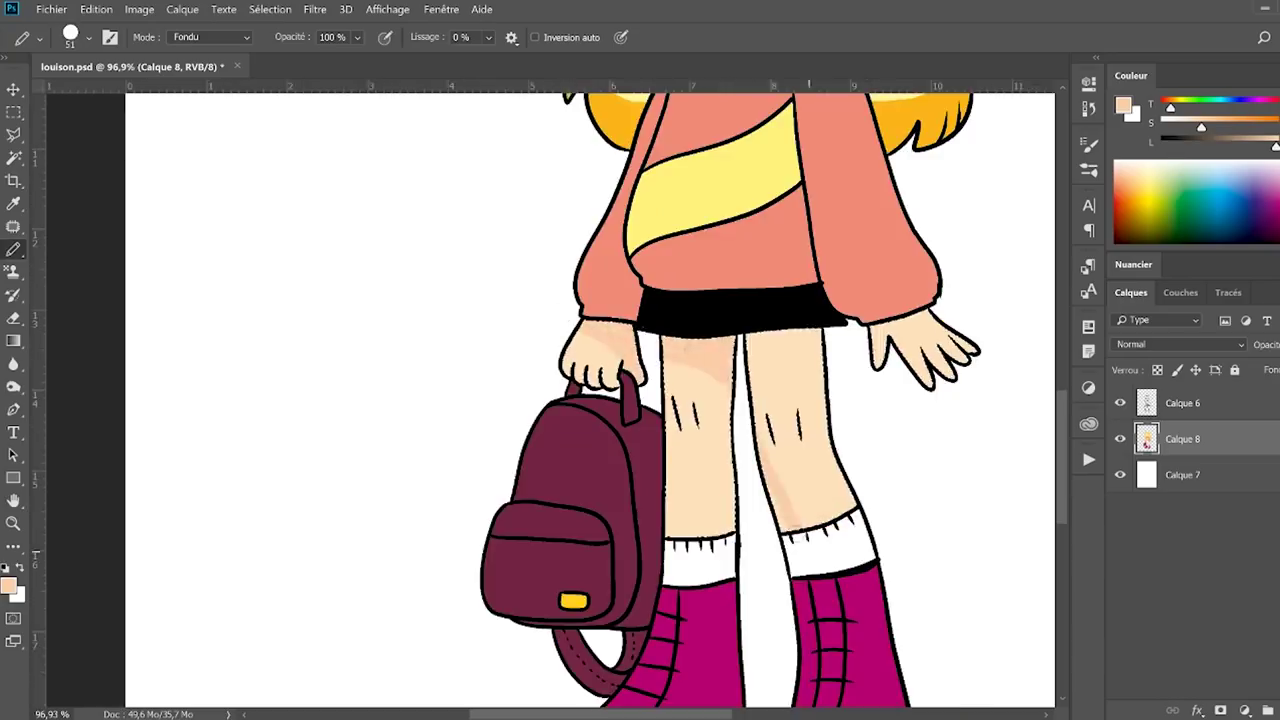
scroll(700, 340, "down", 5)
mouse_move(668, 400)
left_mouse_down()
mouse_move(672, 432)
mouse_move(700, 320)
mouse_move(742, 315)
left_mouse_up()
left_click_drag(700, 412, 768, 412)
left_click_drag(790, 365, 805, 430)
scroll(700, 400, "down", 2)
Select the backpack with the Magic Wand and paint lighter shading on its front.
key("w")
left_click(643, 478)
key("b")
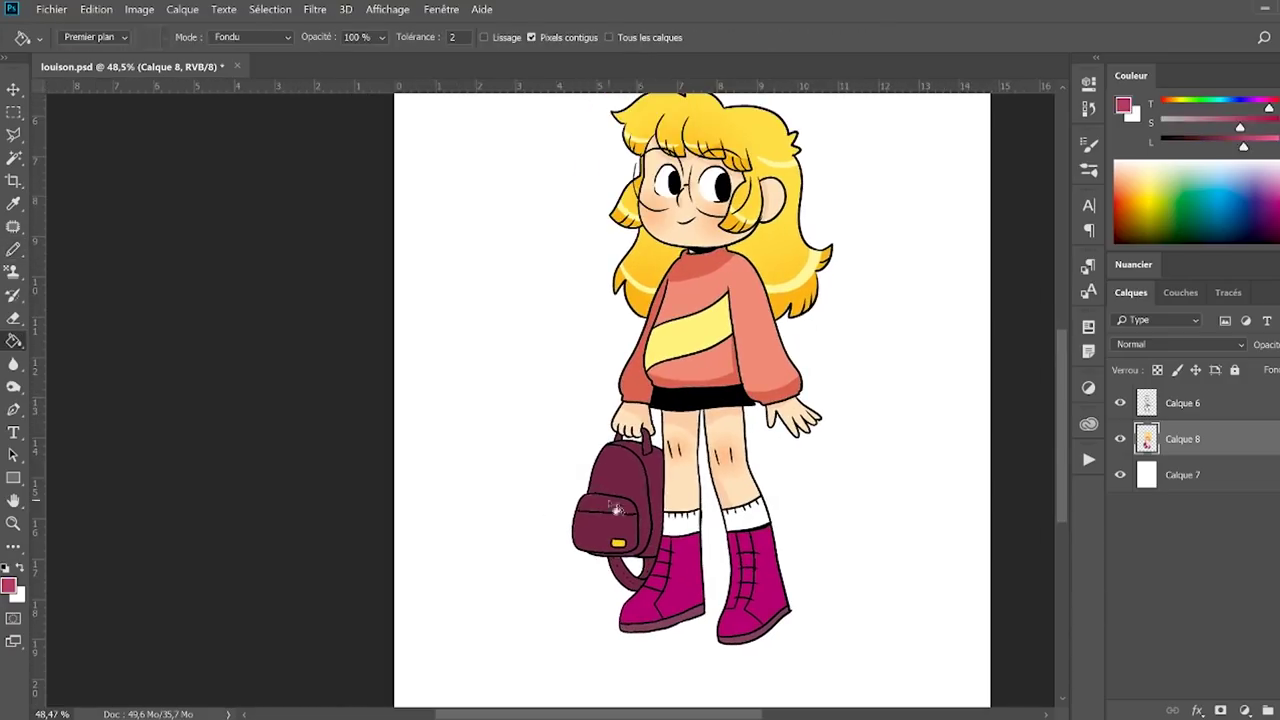
left_click(645, 480, "alt")
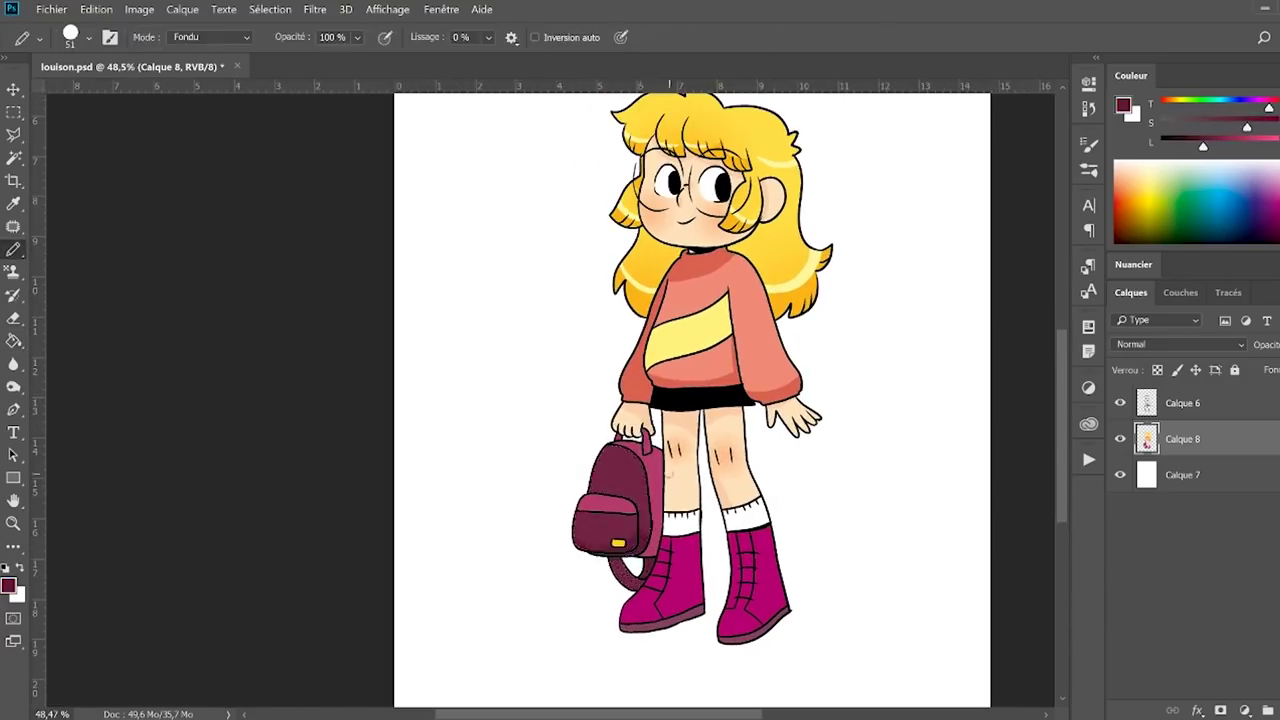
key("ctrl+d")
left_click_drag(620, 520, 599, 530)
Select the line-art layer Calque 6 and pick dark red to recolour it.
left_click(630, 462, "alt")
left_click(1172, 410)
key("g")
left_click_drag(1130, 190, 1103, 180)
Recolour the line art deep maroon and turn a knee mark pinkish red.
left_click(712, 406)
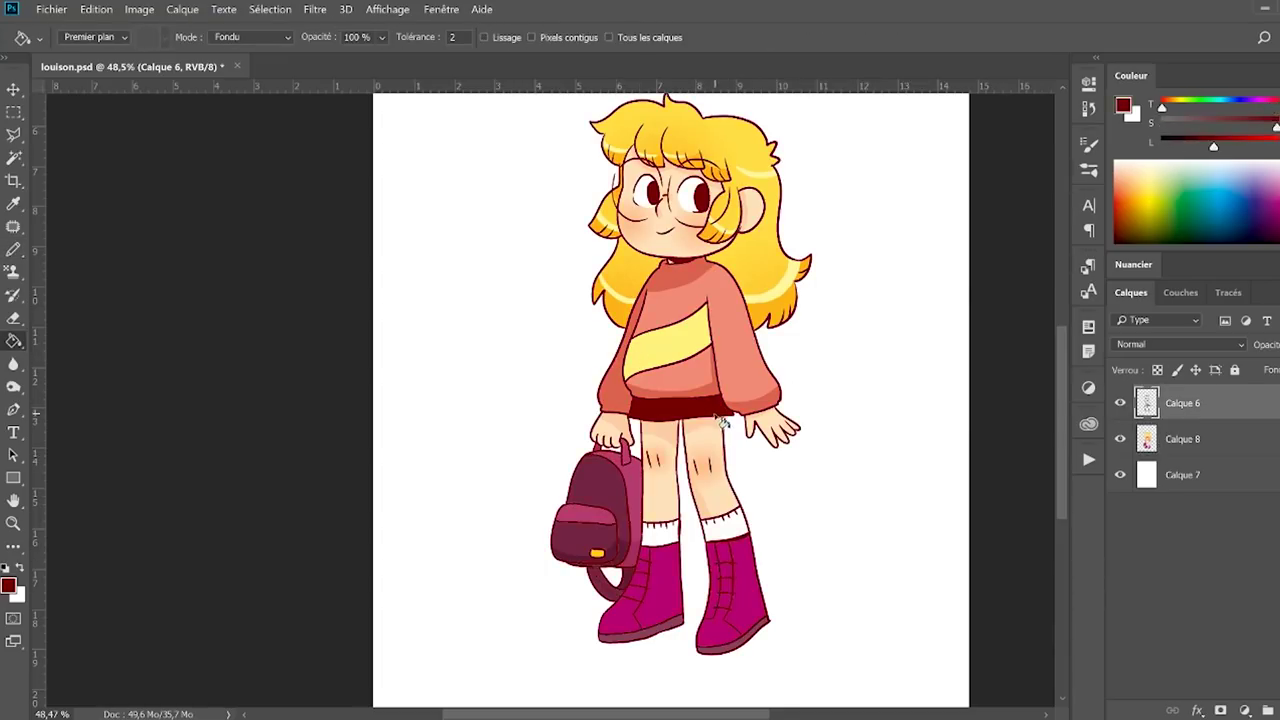
left_click(1189, 147)
key("ctrl+z")
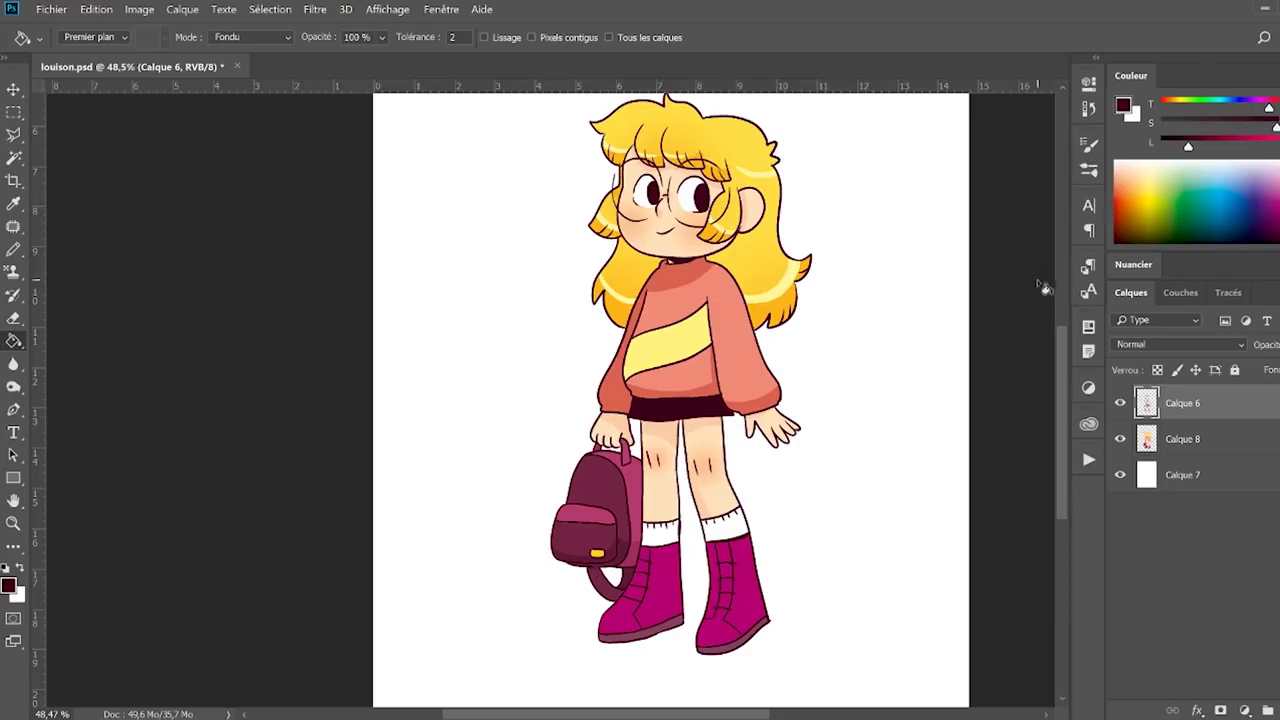
left_click_drag(1222, 149, 1246, 147)
left_click(666, 520)
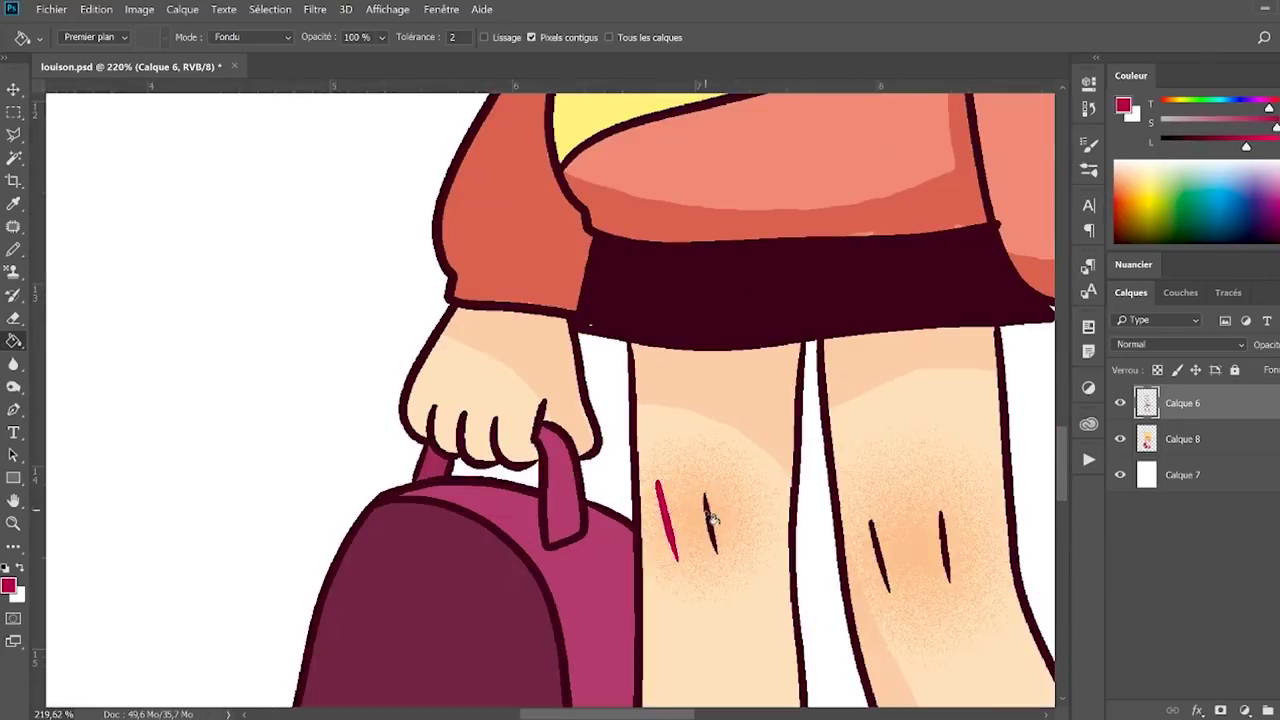
Brush short red blush strokes onto both cheeks.
mouse_move(903, 422)
left_mouse_down()
mouse_move(722, 258)
mouse_move(692, 282)
left_mouse_up()
key("b")
right_click(722, 258)
key("Return")
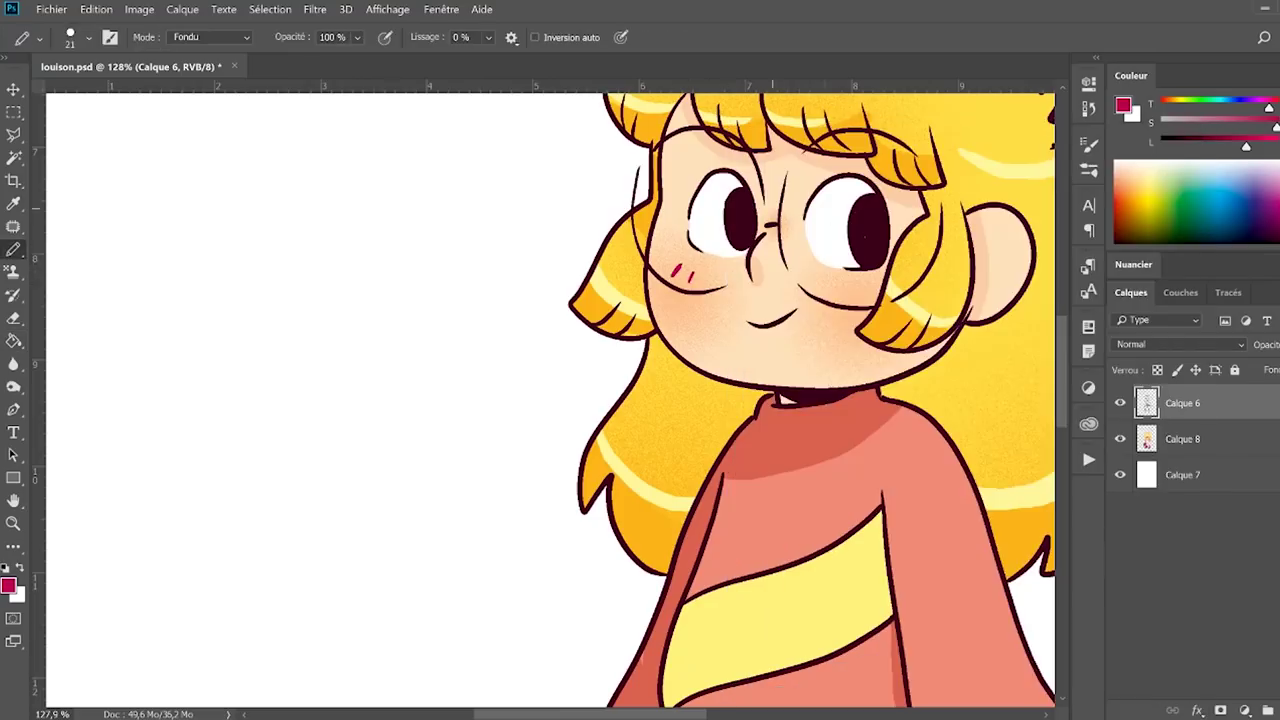
scroll(863, 307, "down", 3)
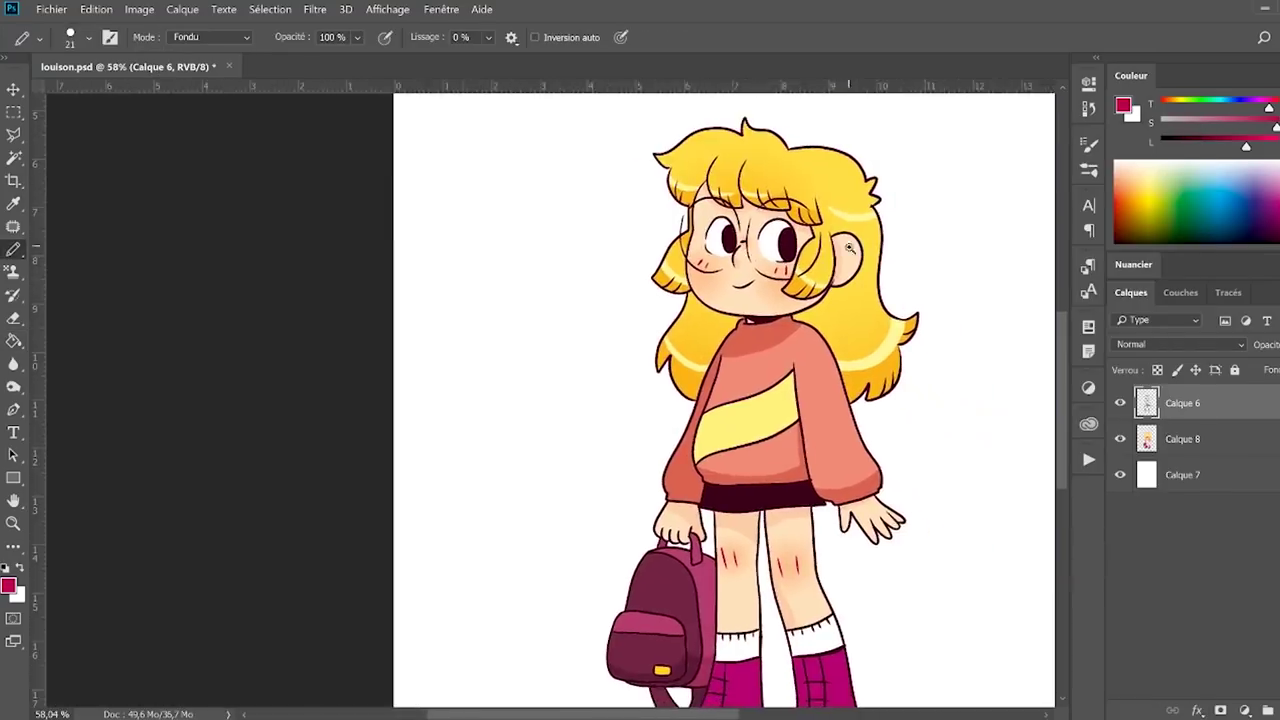
scroll(863, 307, "down", 2)
left_click(1180, 475)
Fill background Calque 7 light blue, the socks white, and sample pale yellow for sparkle marks.
left_click(1235, 170)
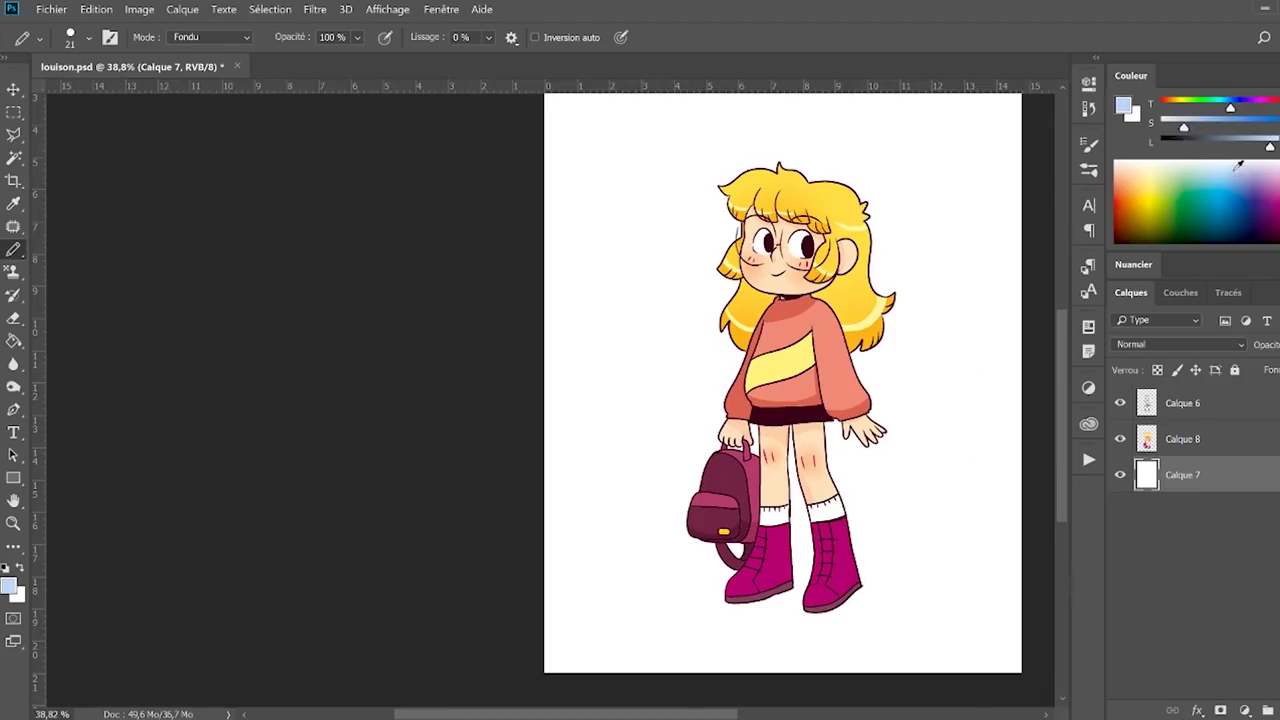
key("alt+BackSpace")
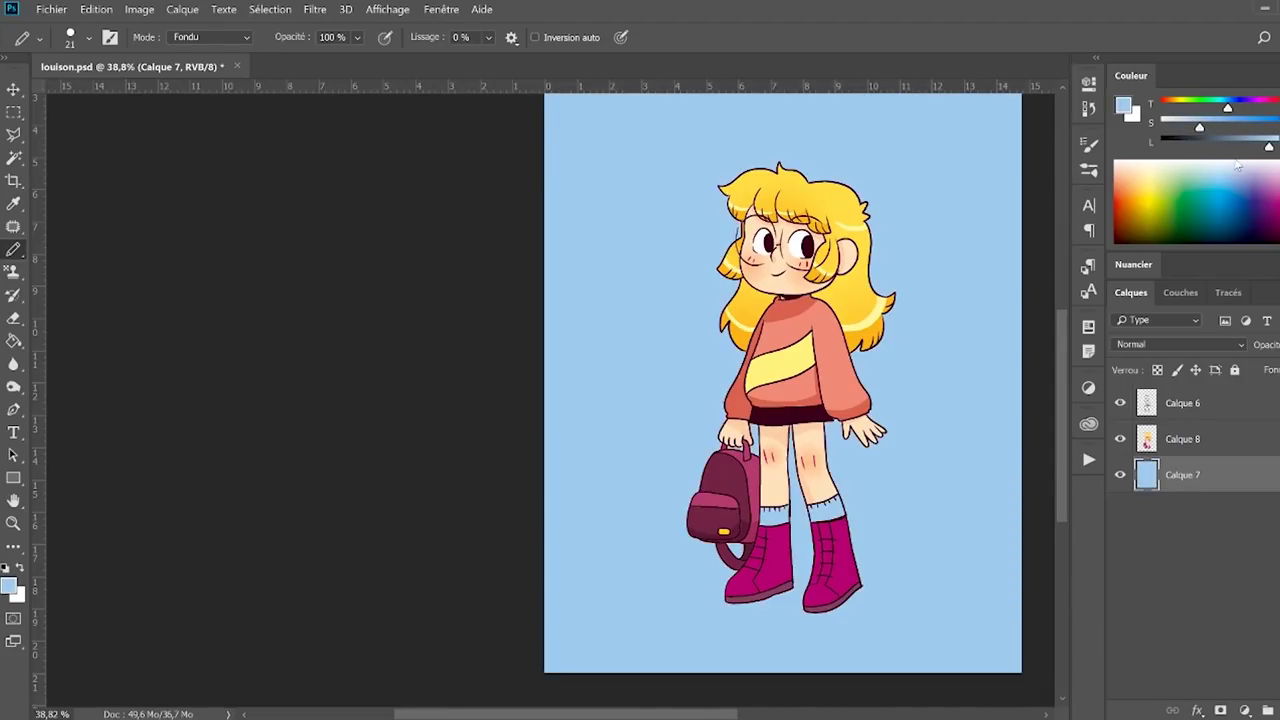
left_click(1182, 439)
key("g")
key("x")
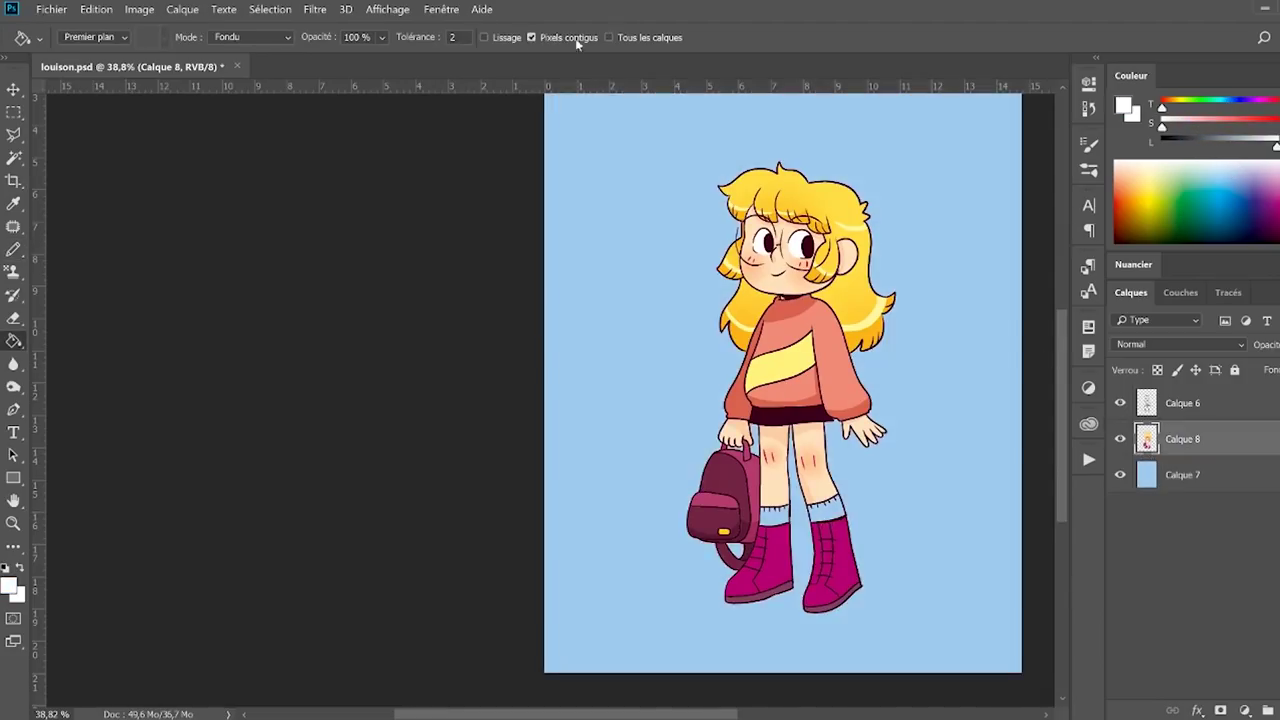
left_click_drag(779, 532, 683, 565)
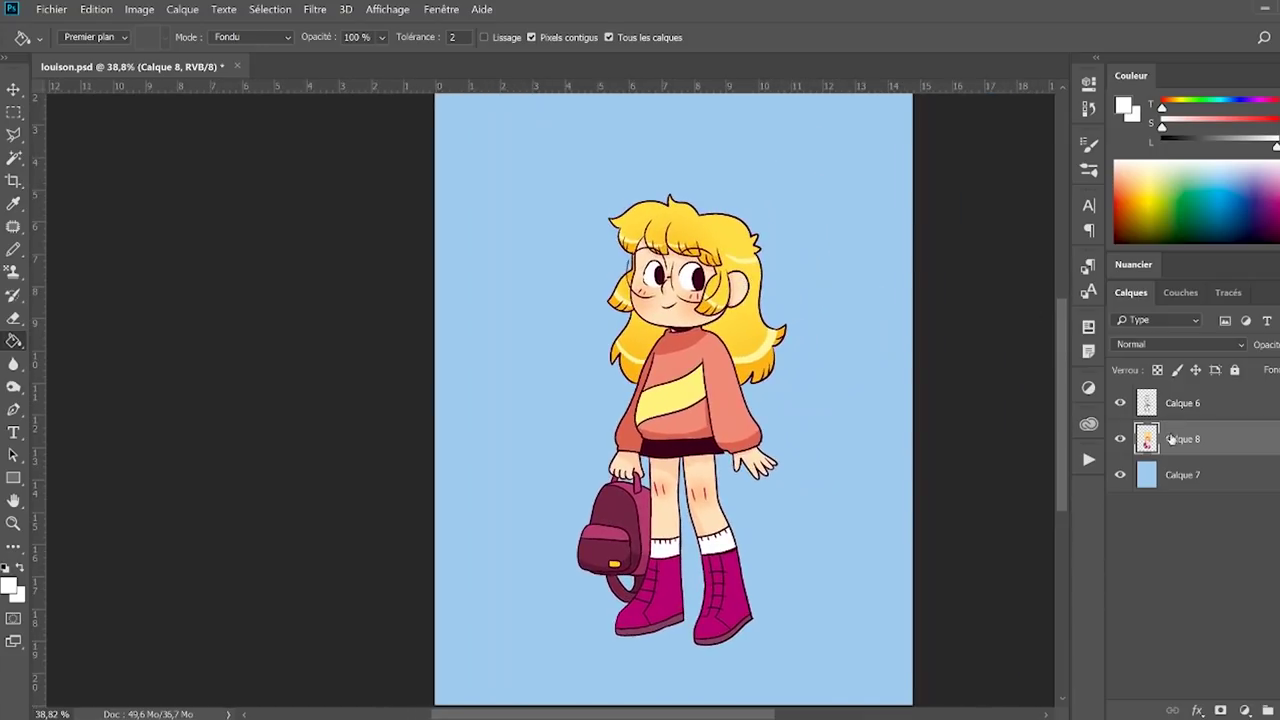
key("b")
left_click(644, 354, "alt")
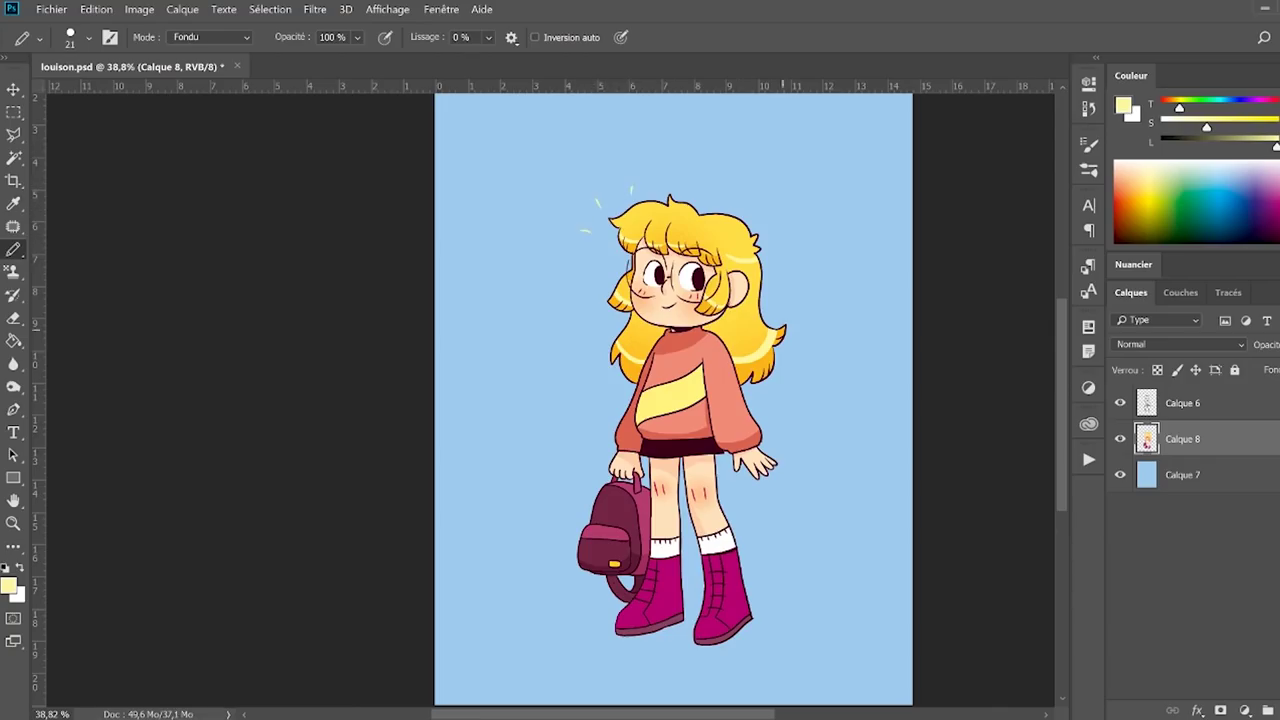
Add Calque 9 on top and sample the dark maroon line colour.
key("ctrl+shift+alt+n")
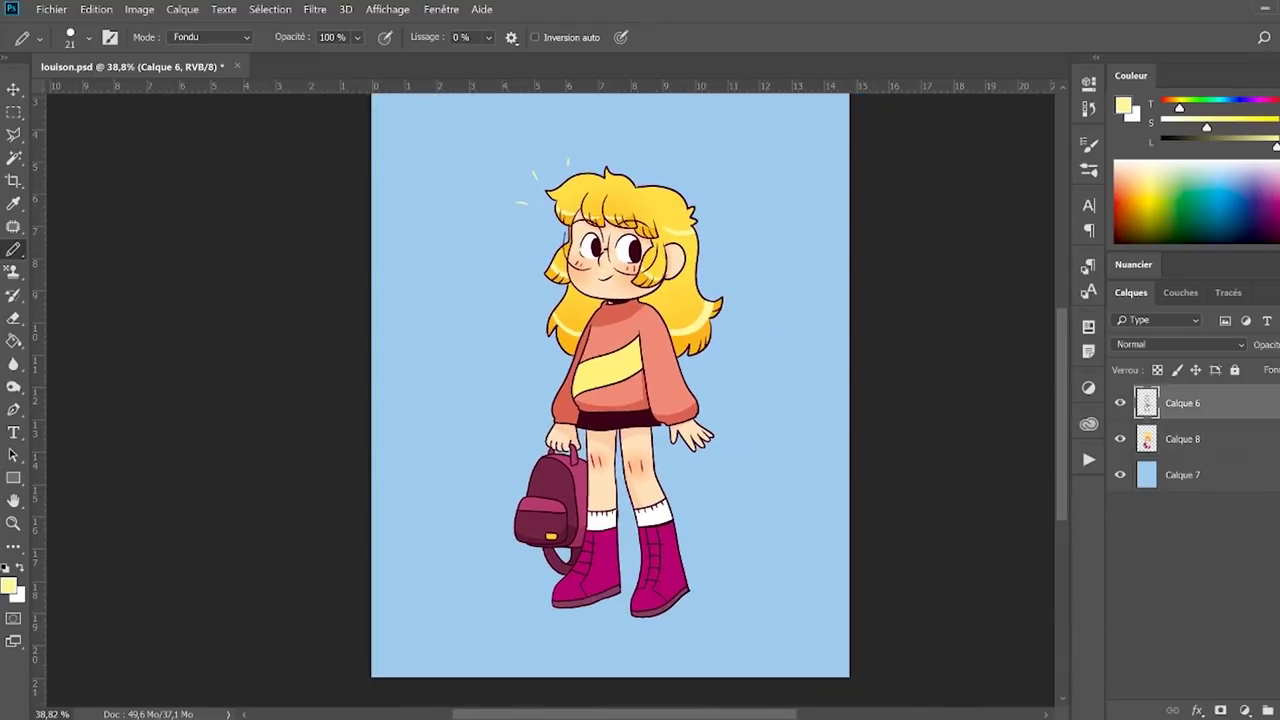
left_click(638, 424, "alt")
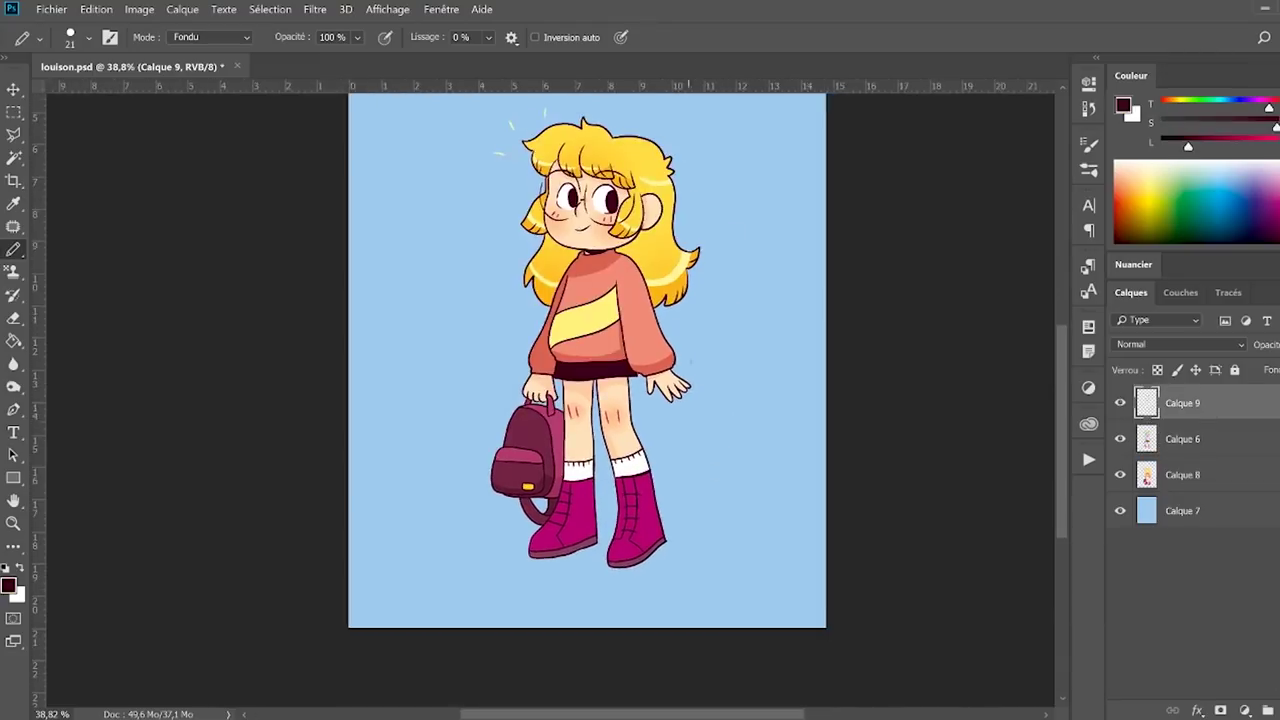
scroll(697, 466, "up", 2)
scroll(705, 425, "left", 2)
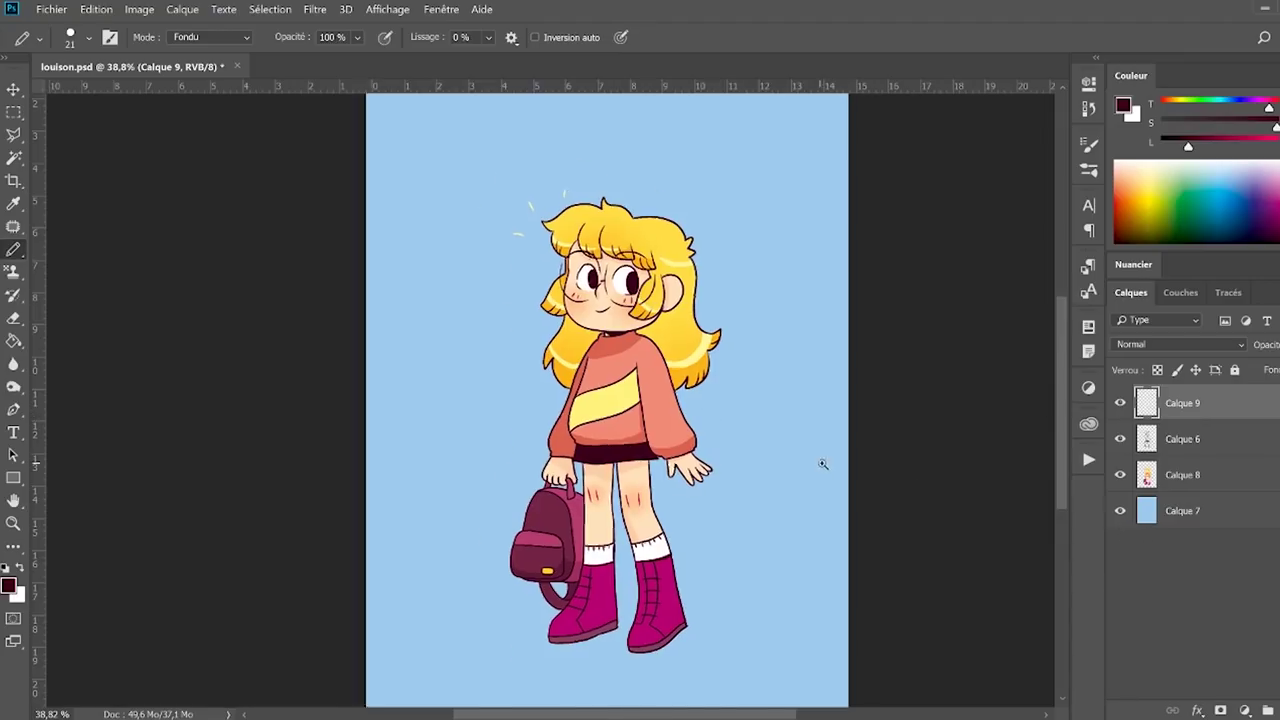
scroll(823, 465, "up", 1)
scroll(859, 465, "left", 2)
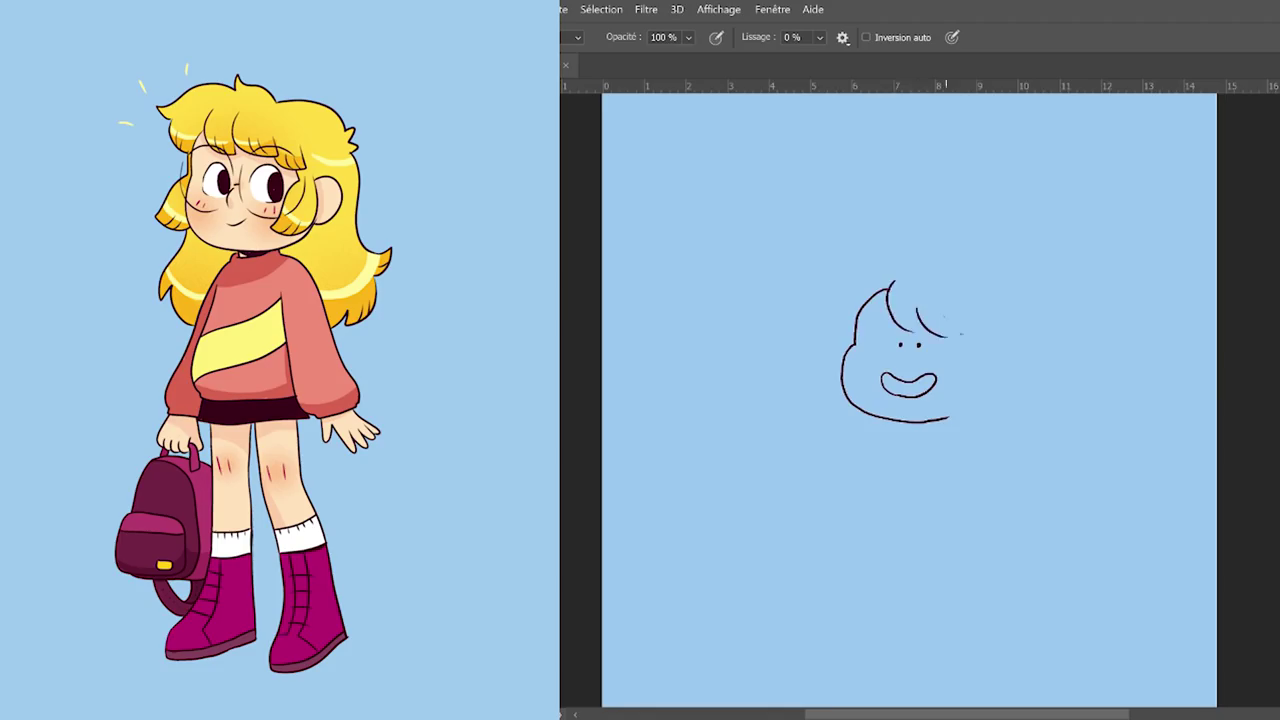
Sketch the waving figure's hair, head tuft, shoulders and rectangular torso.
left_click_drag(797, 323, 890, 270)
left_click_drag(868, 232, 915, 265)
left_click_drag(805, 352, 815, 405)
left_click_drag(950, 265, 1062, 412)
left_click_drag(1025, 378, 1030, 418)
left_click_drag(812, 420, 860, 438)
left_click_drag(858, 440, 963, 452)
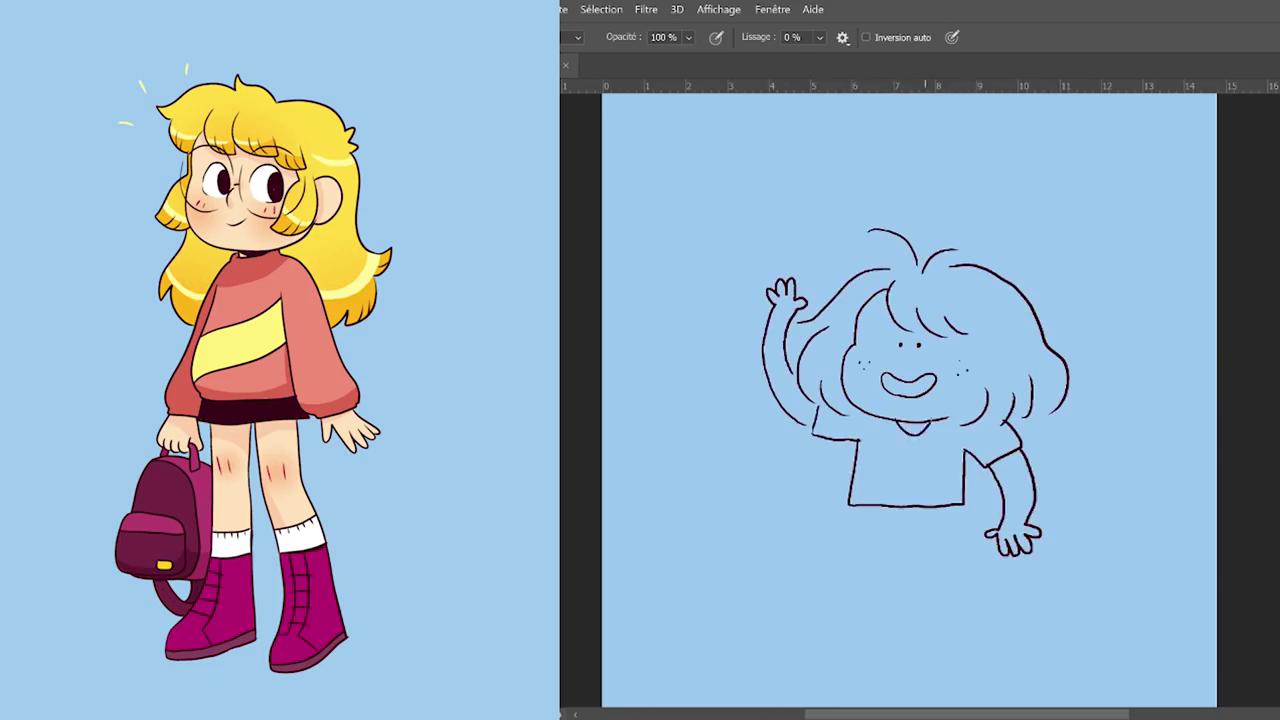
Draw a cloud speech bubble with tail around À PLUS! and write orange S'ABONNER.
left_click_drag(775, 192, 835, 262)
key("ctrl+z")
key("ctrl+z")
key("ctrl+z")
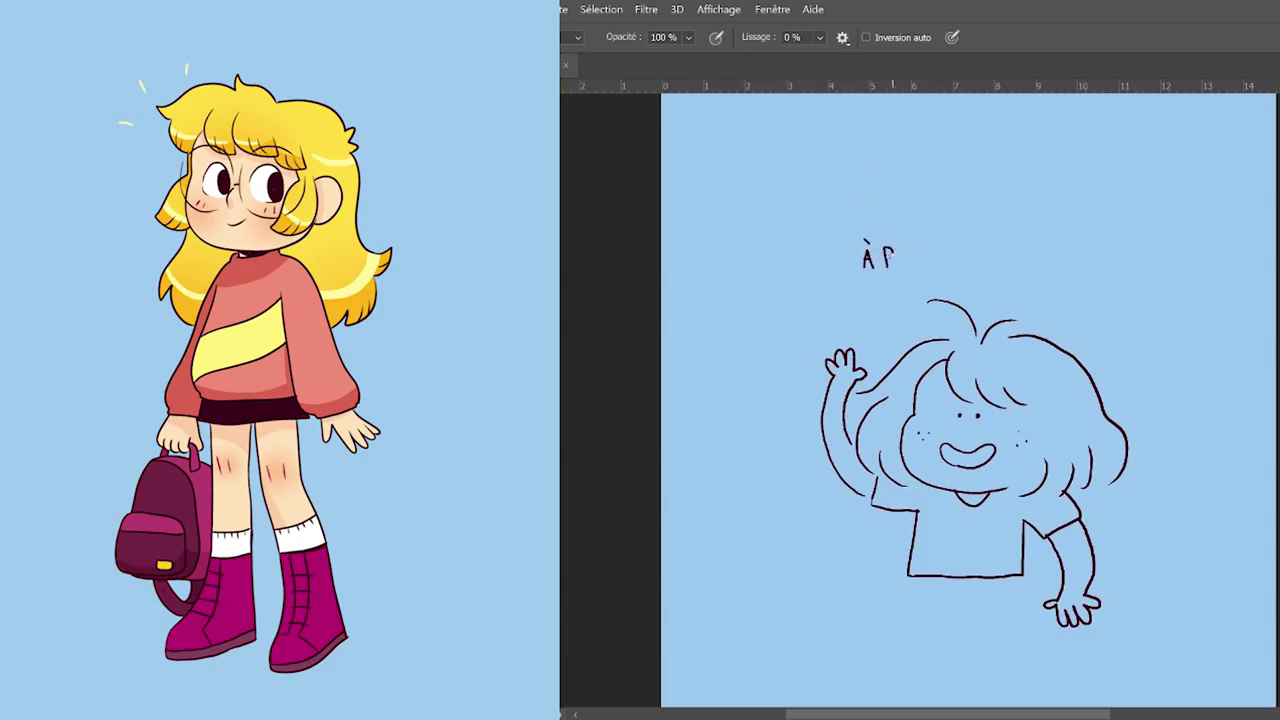
mouse_move(860, 230)
left_mouse_down()
mouse_move(900, 316)
mouse_move(870, 215)
left_mouse_up()
left_click_drag(1112, 251, 1076, 265)
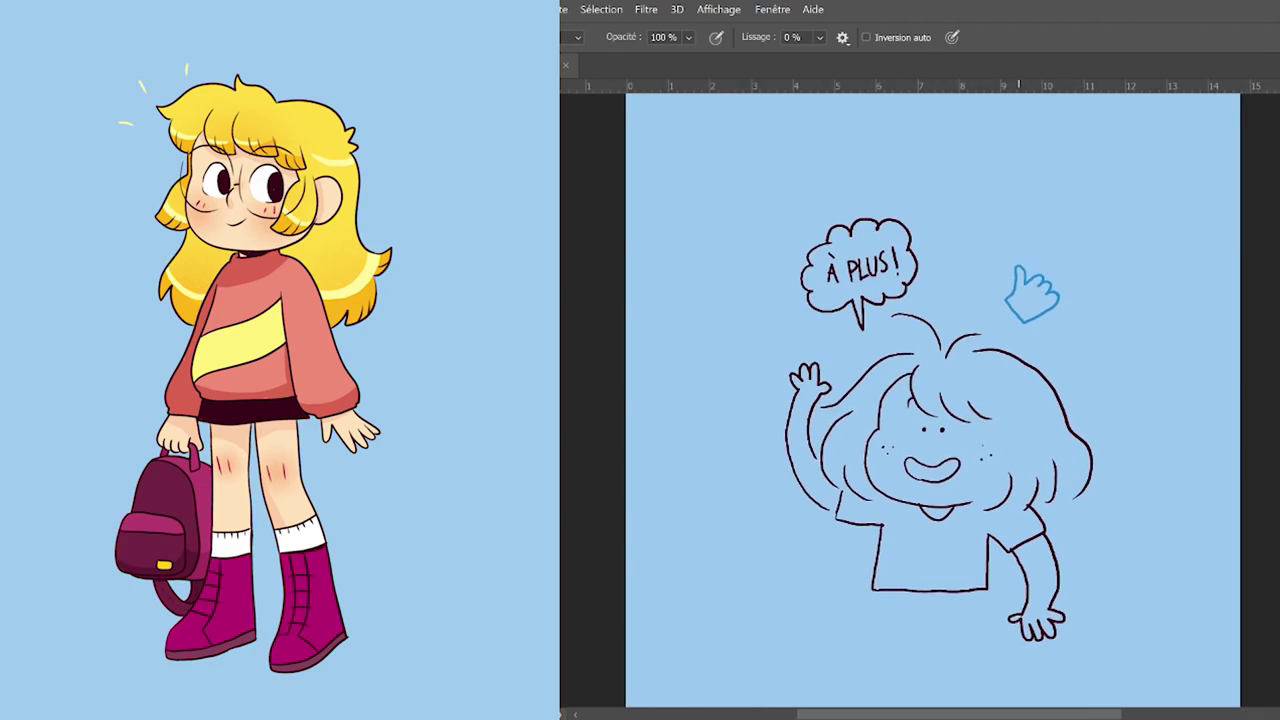
left_click_drag(746, 346, 788, 347)
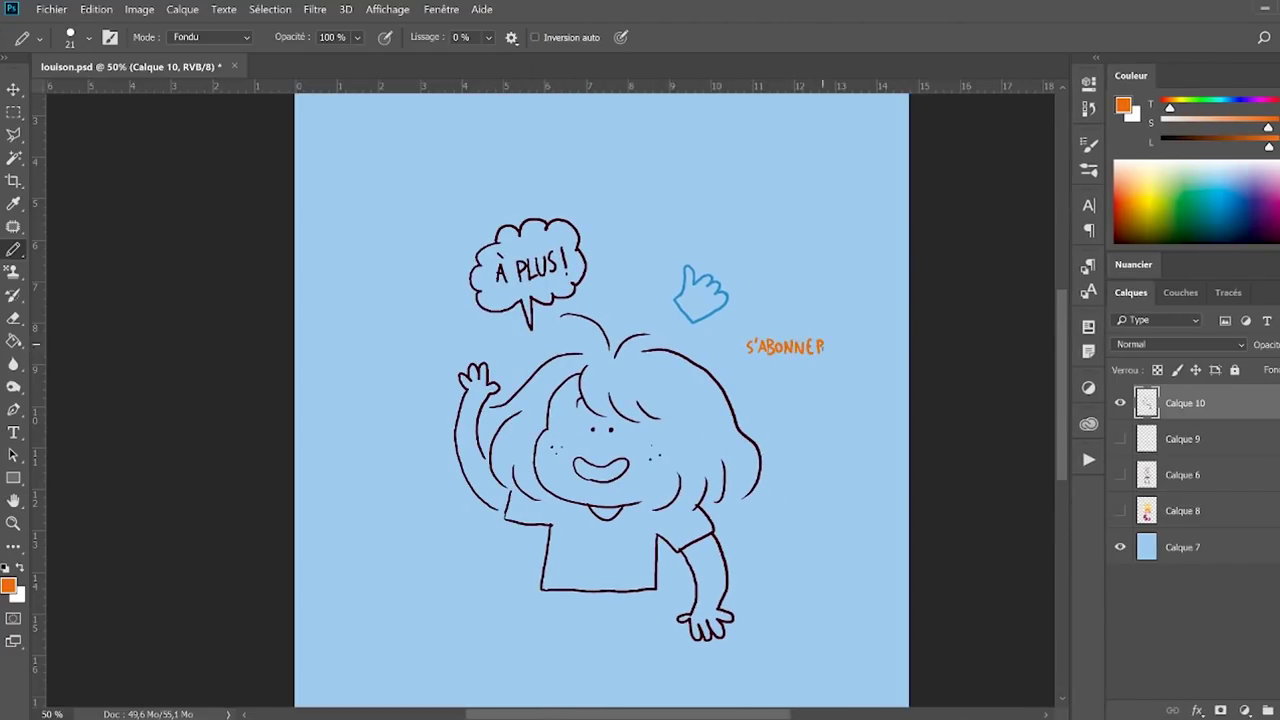
Switch the paint colour to white and draw a small pink heart beside the figure.
left_click(1262, 176)
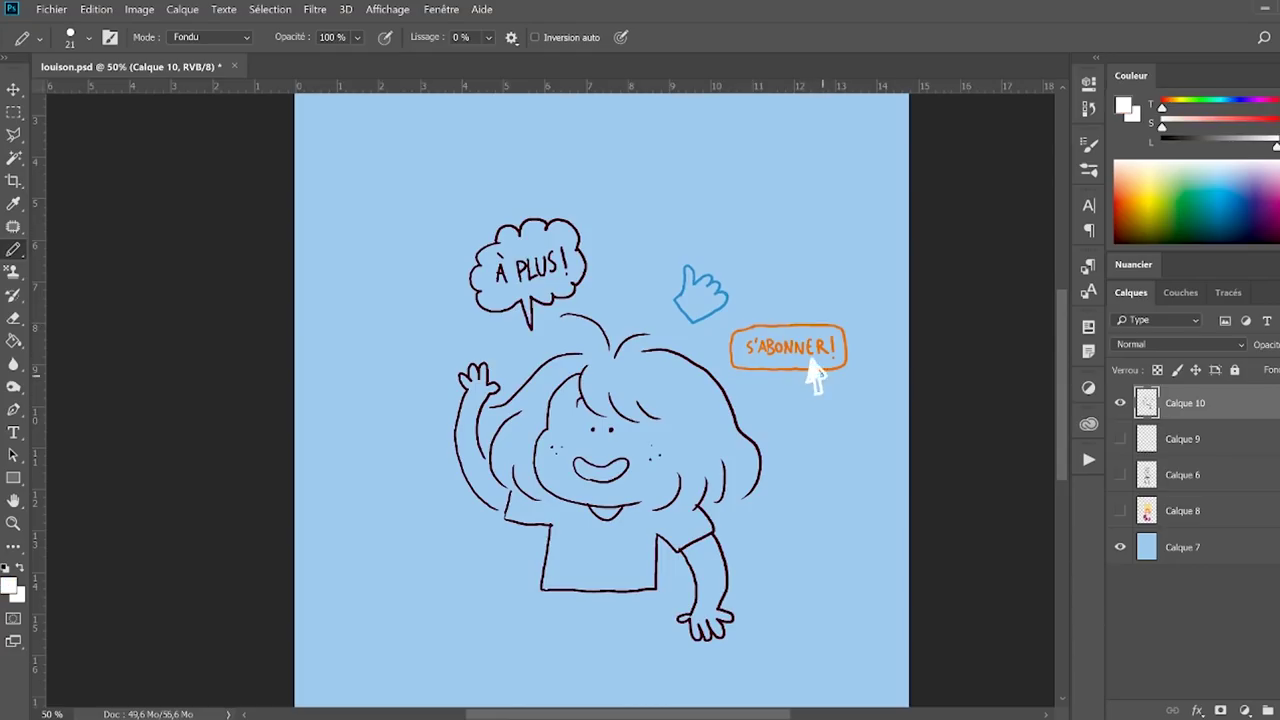
left_click_drag(754, 532, 762, 548)
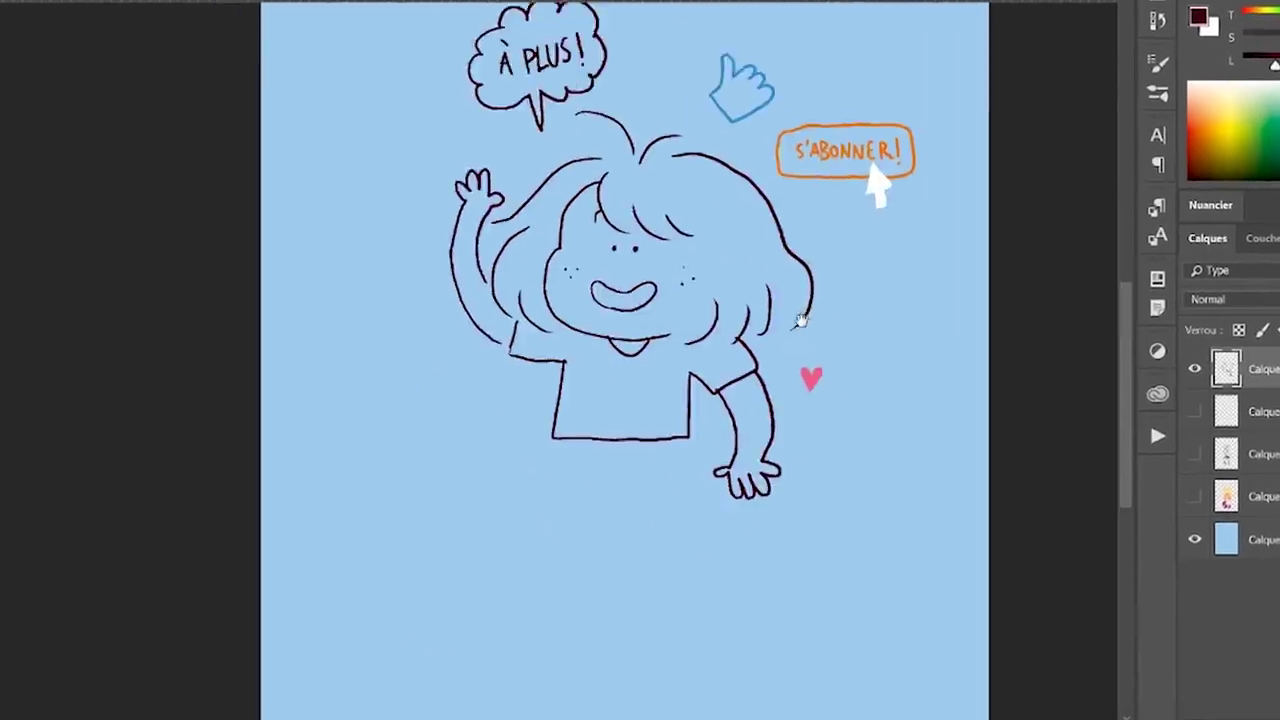